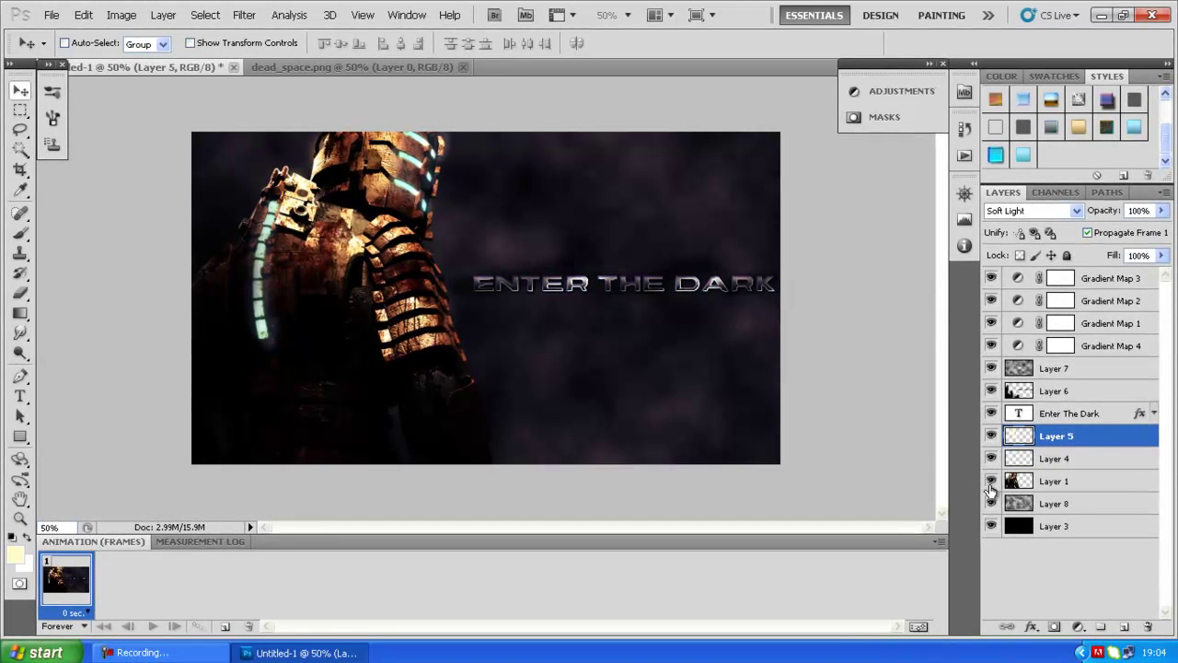
Step: Hide Layer 4 through Gradient Map 3, toggling the Layer 8 clouds off and on to compare
{"action": "left_click_drag", "start_coordinate": [991, 459], "coordinate": [992, 275]}
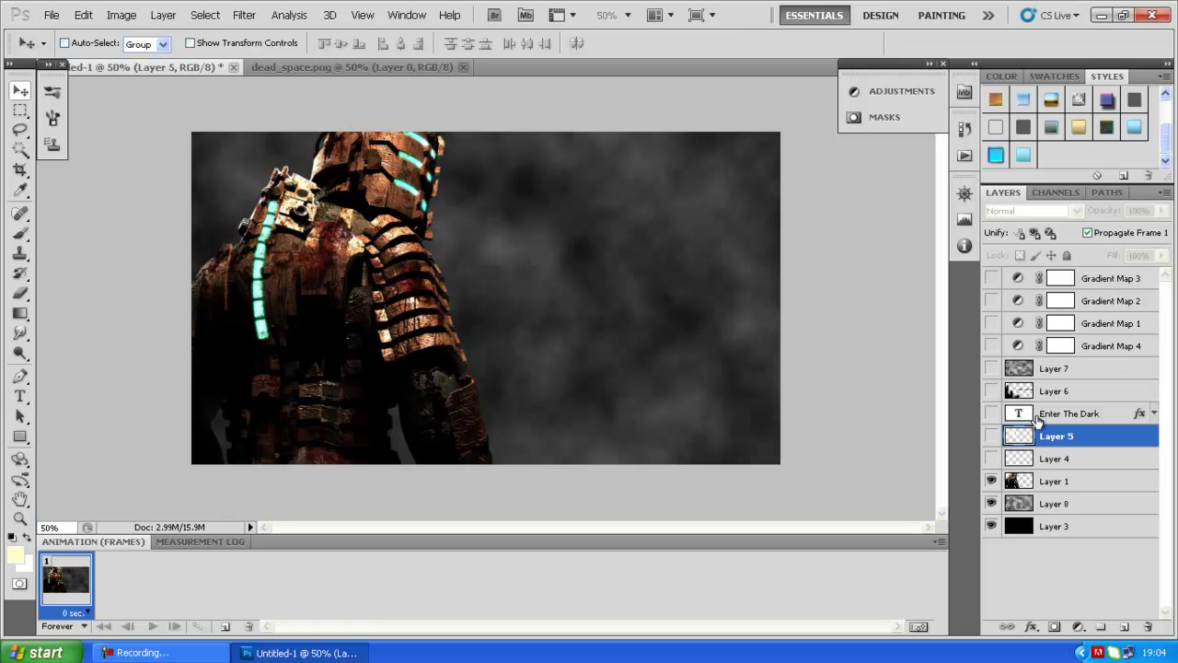
{"action": "left_click", "coordinate": [992, 503]}
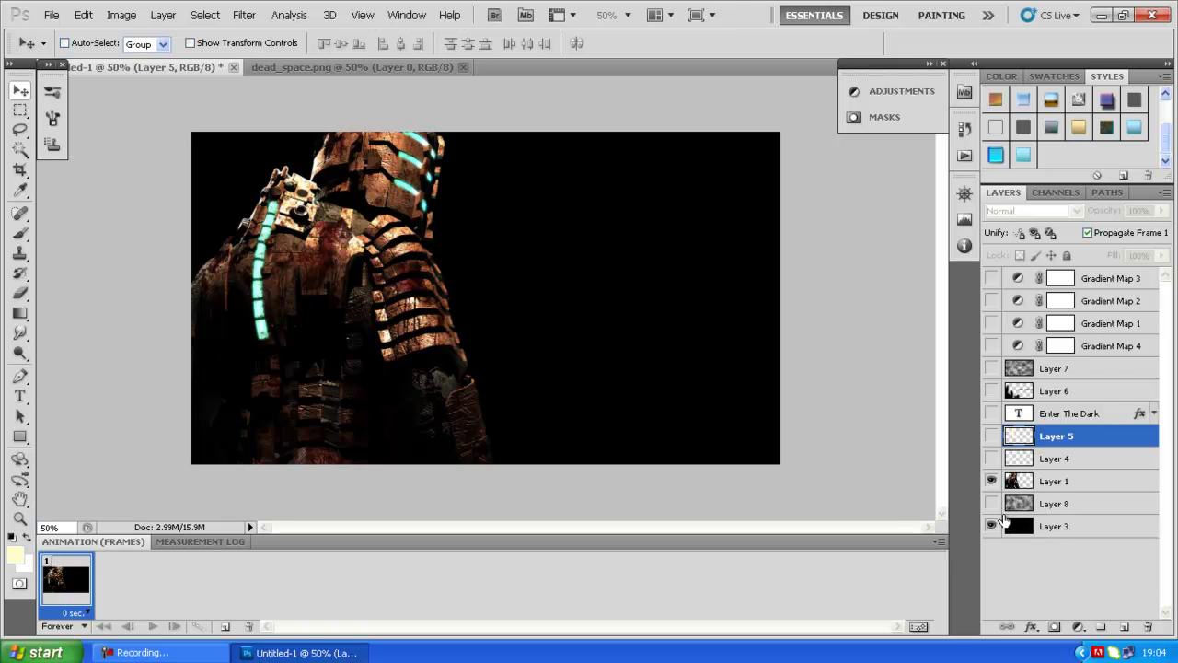
{"action": "left_click", "coordinate": [992, 504]}
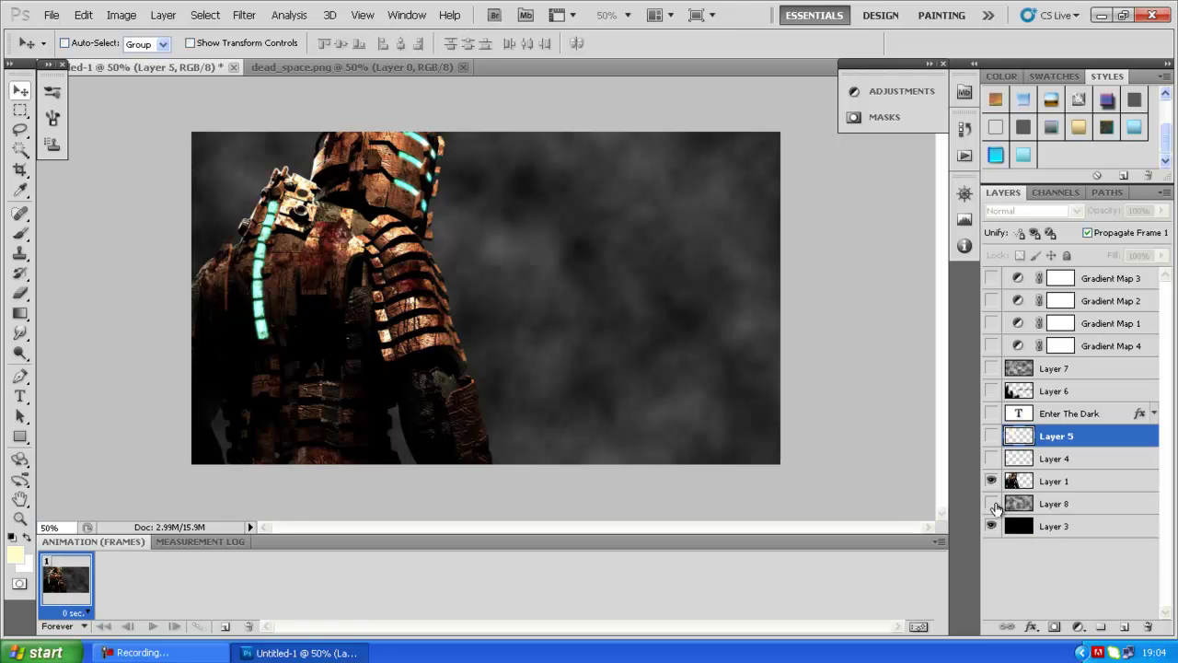
{"action": "left_click", "coordinate": [991, 503]}
{"action": "left_click", "coordinate": [991, 504]}
Step: Show the Layer 4 suit glow again, briefly hiding it to compare
{"action": "left_click", "coordinate": [992, 458]}
{"action": "left_click", "coordinate": [992, 458]}
{"action": "left_click", "coordinate": [992, 458]}
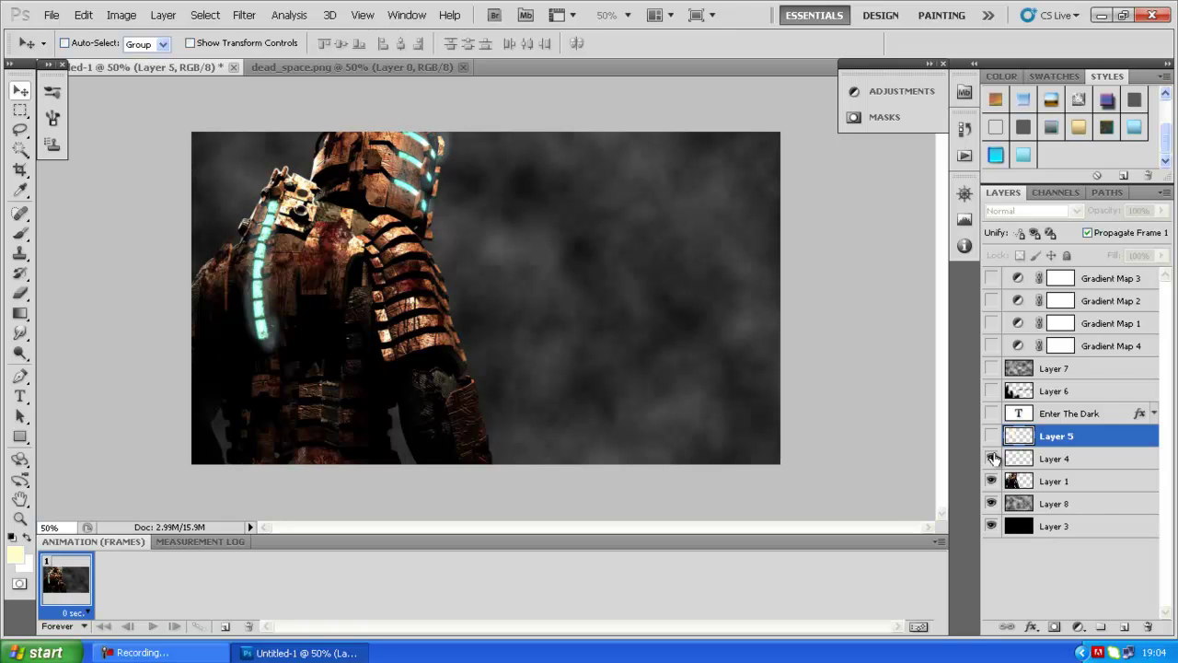
{"action": "left_click", "coordinate": [992, 459]}
{"action": "left_click", "coordinate": [992, 458]}
Step: Show Layer 5, the Enter The Dark text layer and the Layer 6 darkening overlay
{"action": "left_click", "coordinate": [992, 434]}
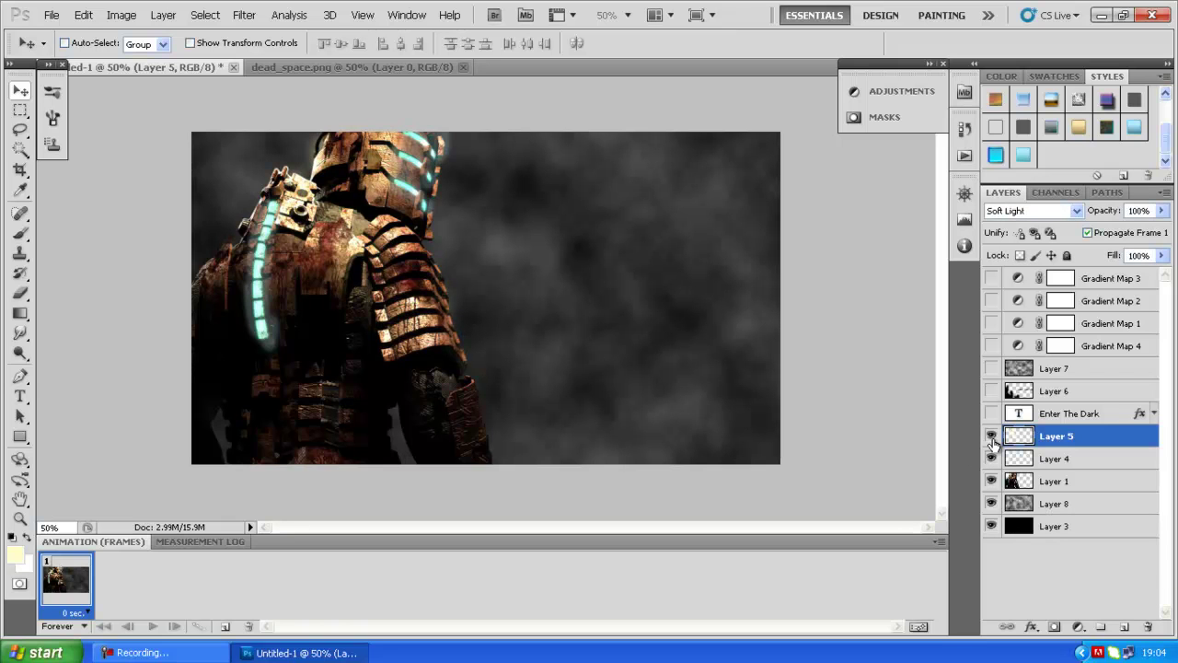
{"action": "left_click", "coordinate": [993, 436]}
{"action": "left_click", "coordinate": [992, 436]}
{"action": "left_click", "coordinate": [992, 414]}
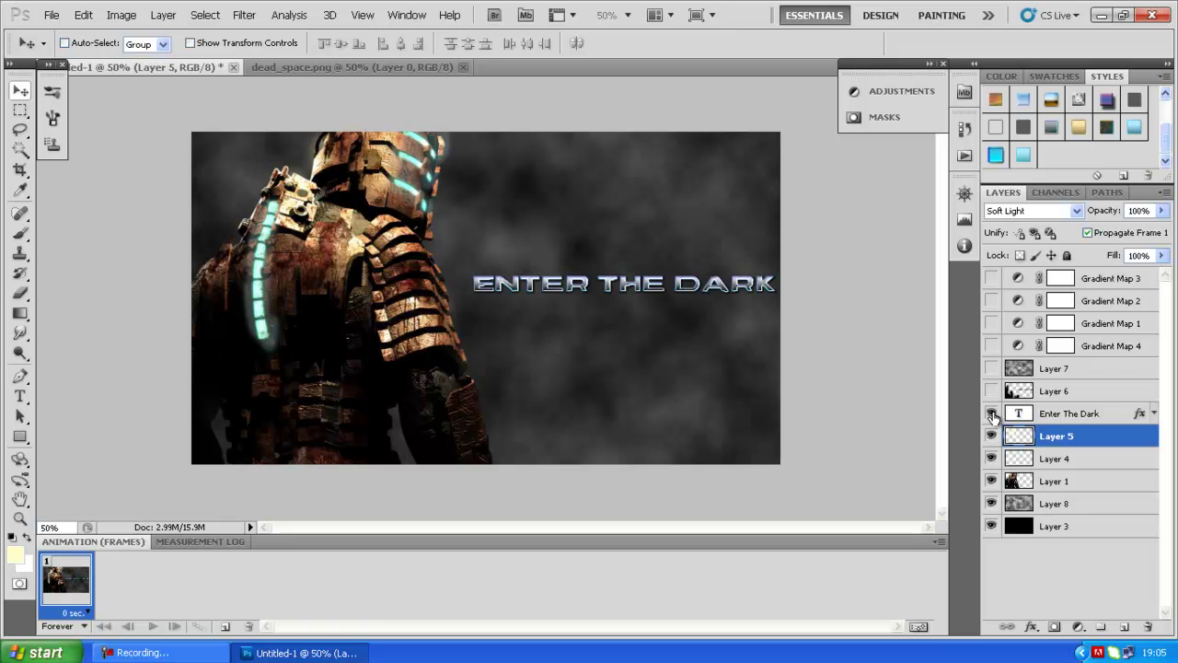
{"action": "left_click", "coordinate": [992, 393]}
{"action": "left_click", "coordinate": [992, 392]}
{"action": "left_click", "coordinate": [992, 392]}
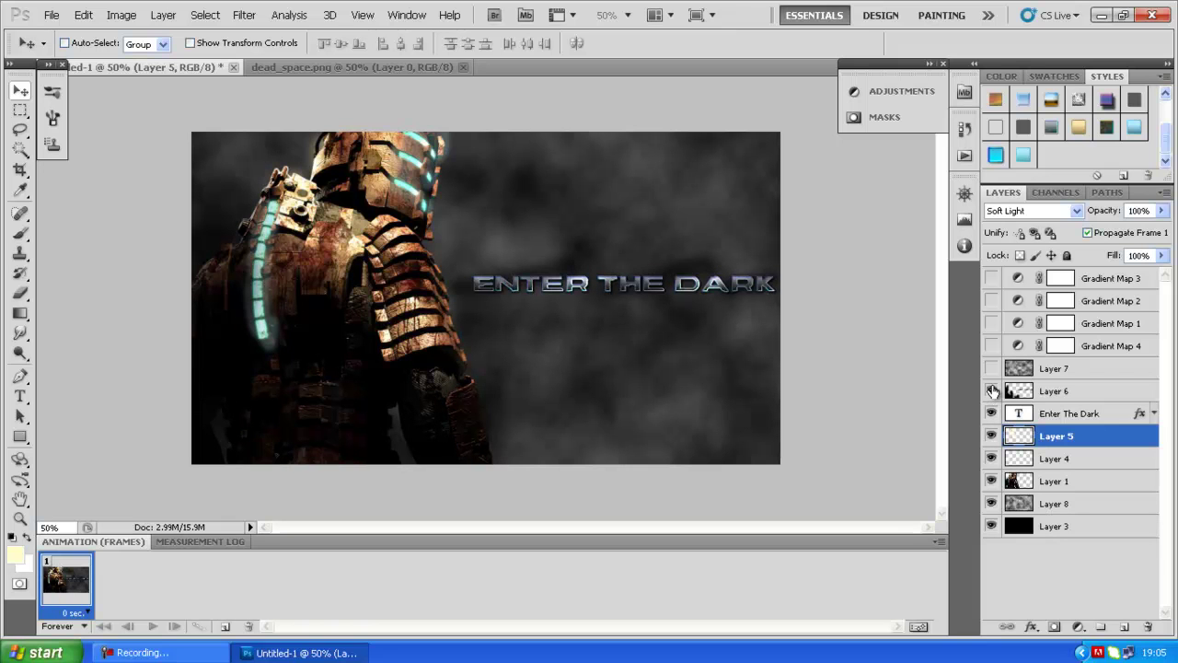
Step: Preview the Layer 7 clouds, then turn on Gradient Maps 4, 1, 2 and 3
{"action": "left_click", "coordinate": [992, 369]}
{"action": "left_click", "coordinate": [992, 369]}
{"action": "left_click", "coordinate": [991, 346]}
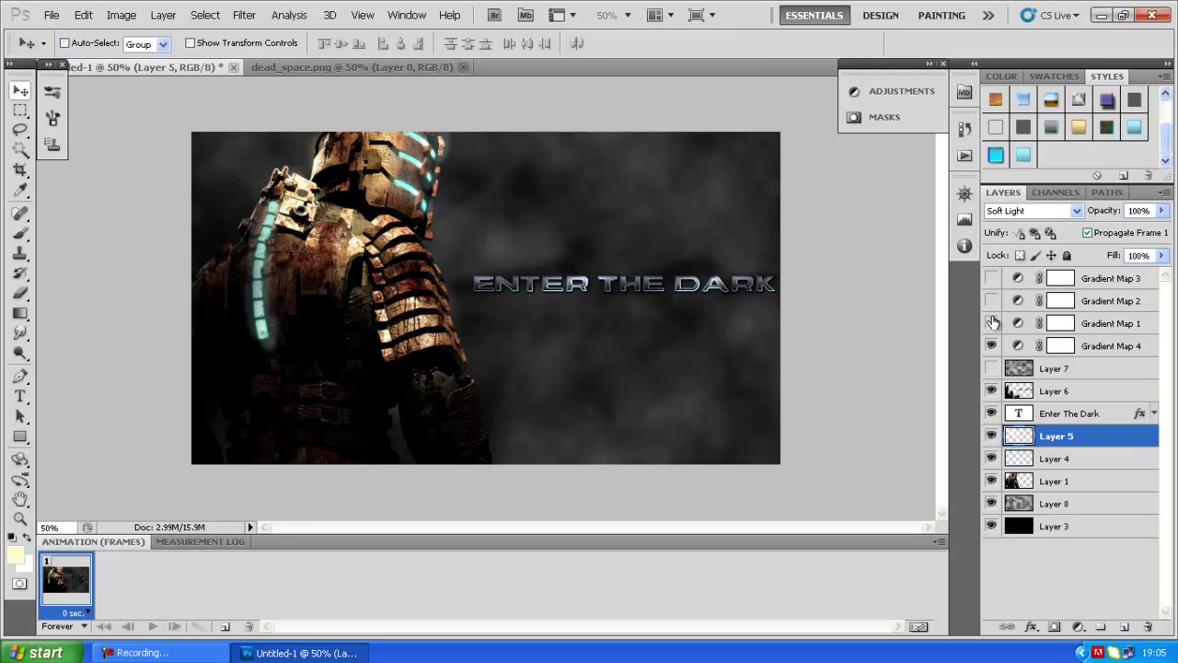
{"action": "left_click", "coordinate": [992, 322]}
{"action": "left_click", "coordinate": [991, 300]}
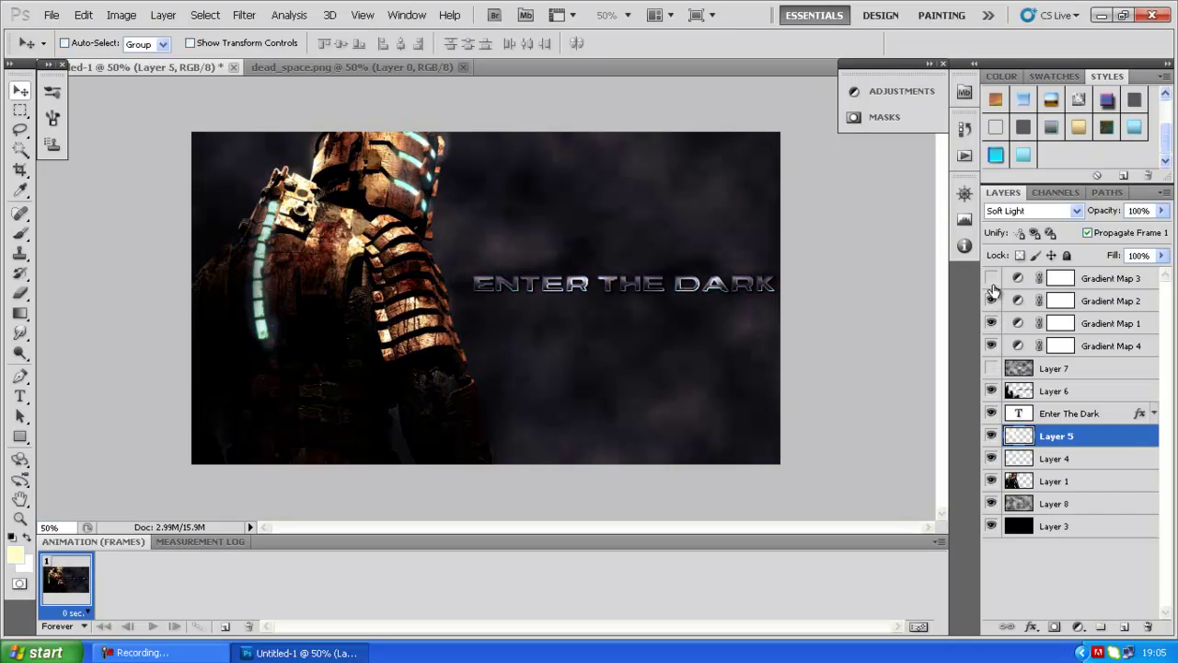
{"action": "left_click", "coordinate": [992, 281]}
Step: Delete Layer 7, then make Gradient Map 3 the active layer
{"action": "left_click", "coordinate": [992, 368]}
{"action": "left_click", "coordinate": [1122, 368]}
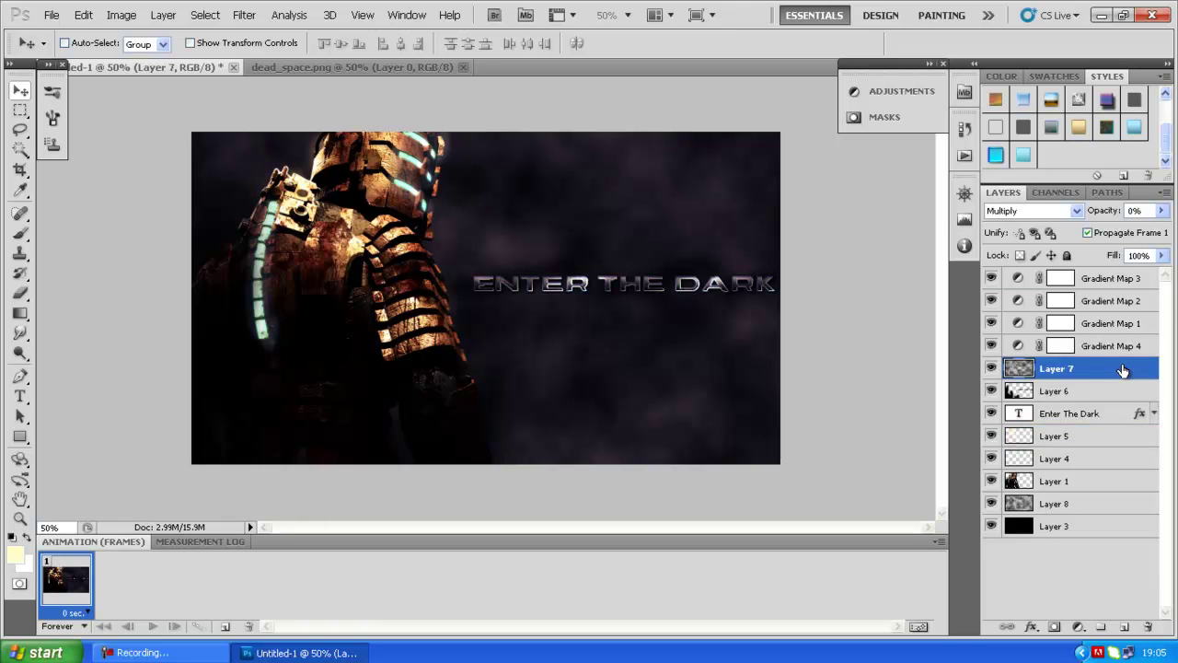
{"action": "key", "text": "Delete"}
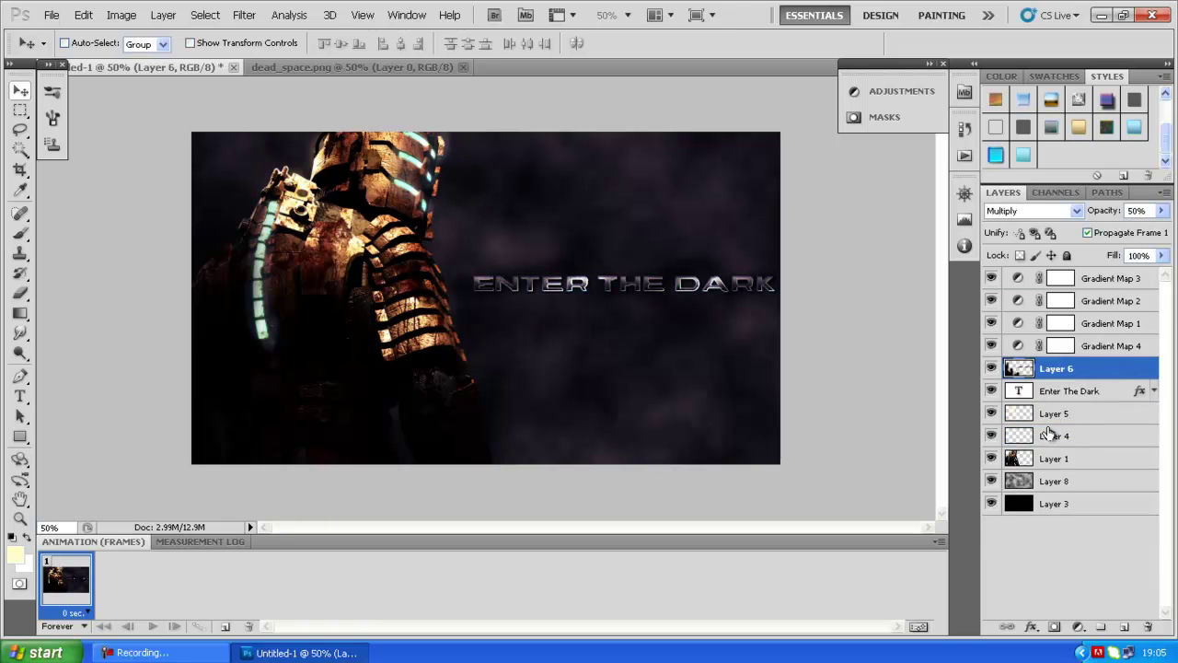
{"action": "left_click", "coordinate": [1049, 499]}
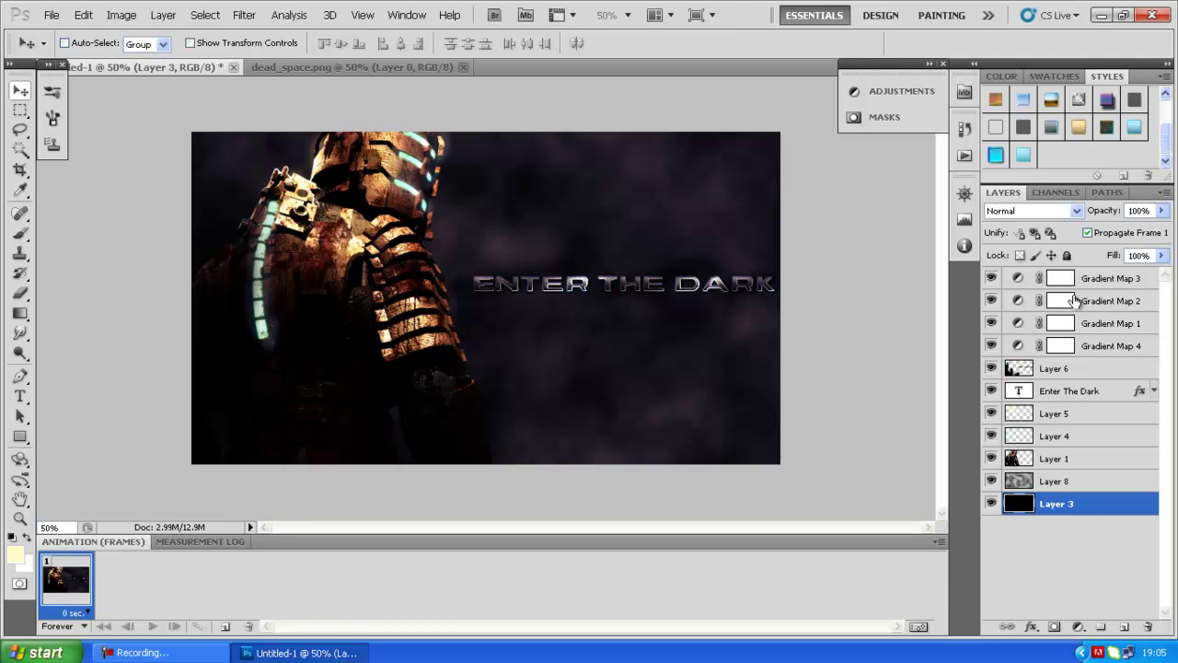
{"action": "left_click", "coordinate": [1096, 281]}
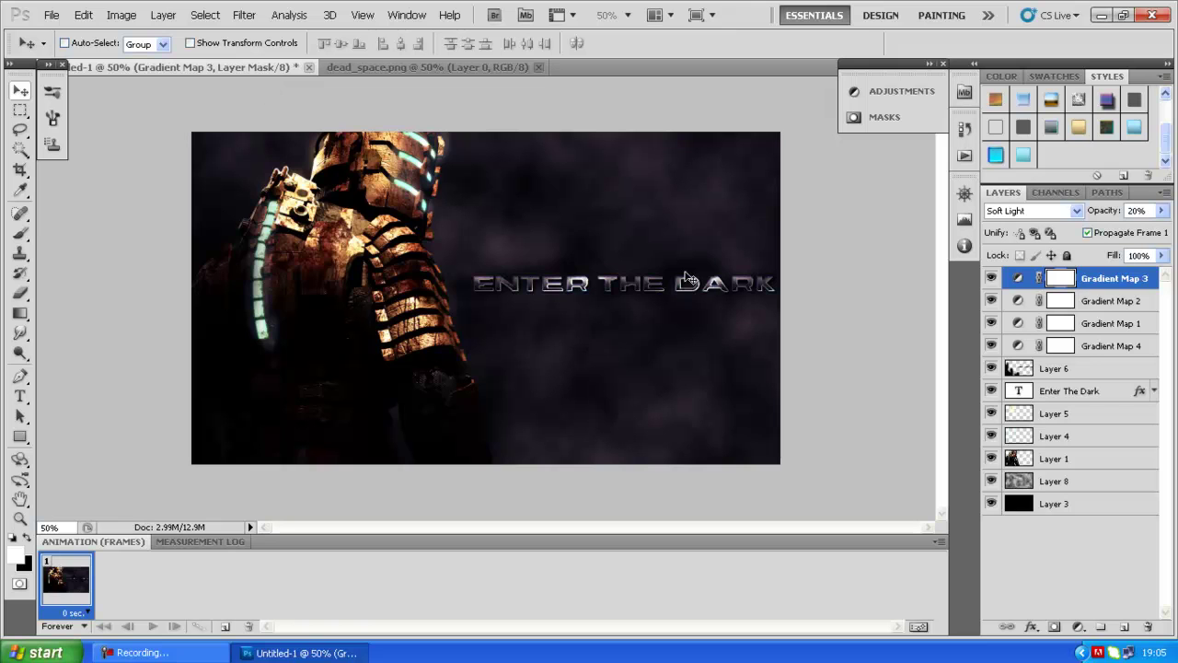
Step: From dead_space.png, create a white 1360 × 768 px document named 'Dead Space Background'
{"action": "left_click", "coordinate": [472, 69]}
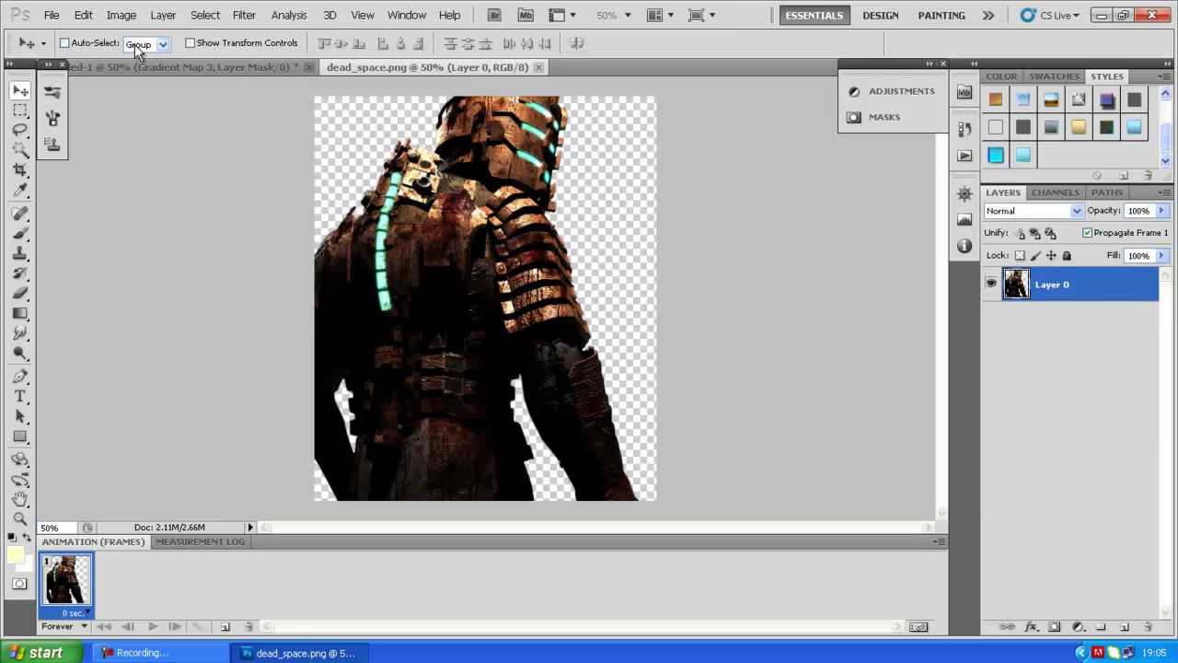
{"action": "left_click", "coordinate": [51, 15]}
{"action": "left_click", "coordinate": [61, 33]}
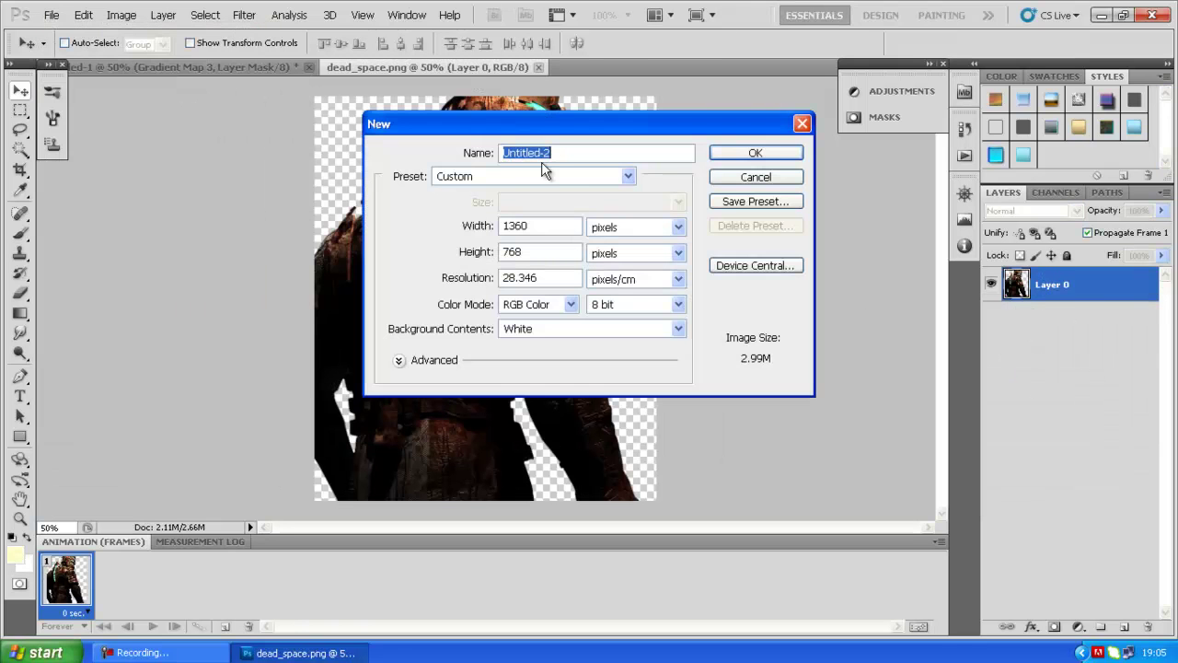
{"action": "type", "text": "Dead Spac"}
{"action": "type", "text": "e Background"}
{"action": "left_click", "coordinate": [560, 248]}
{"action": "left_click", "coordinate": [561, 225]}
{"action": "left_click", "coordinate": [560, 252]}
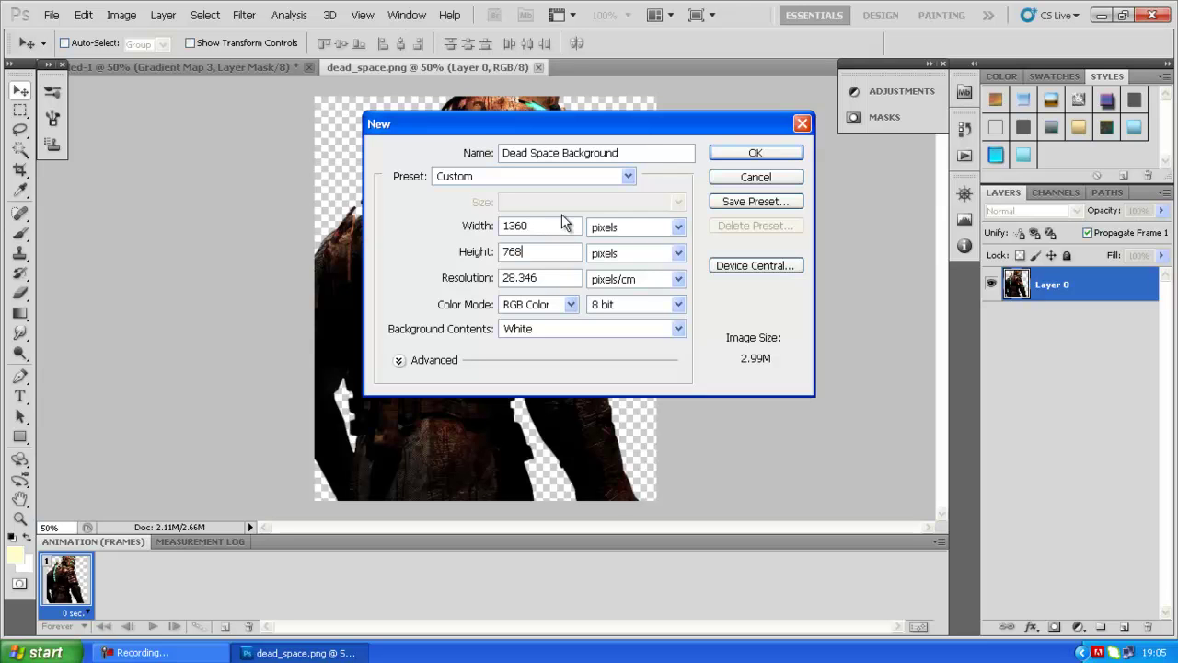
{"action": "left_click", "coordinate": [732, 153]}
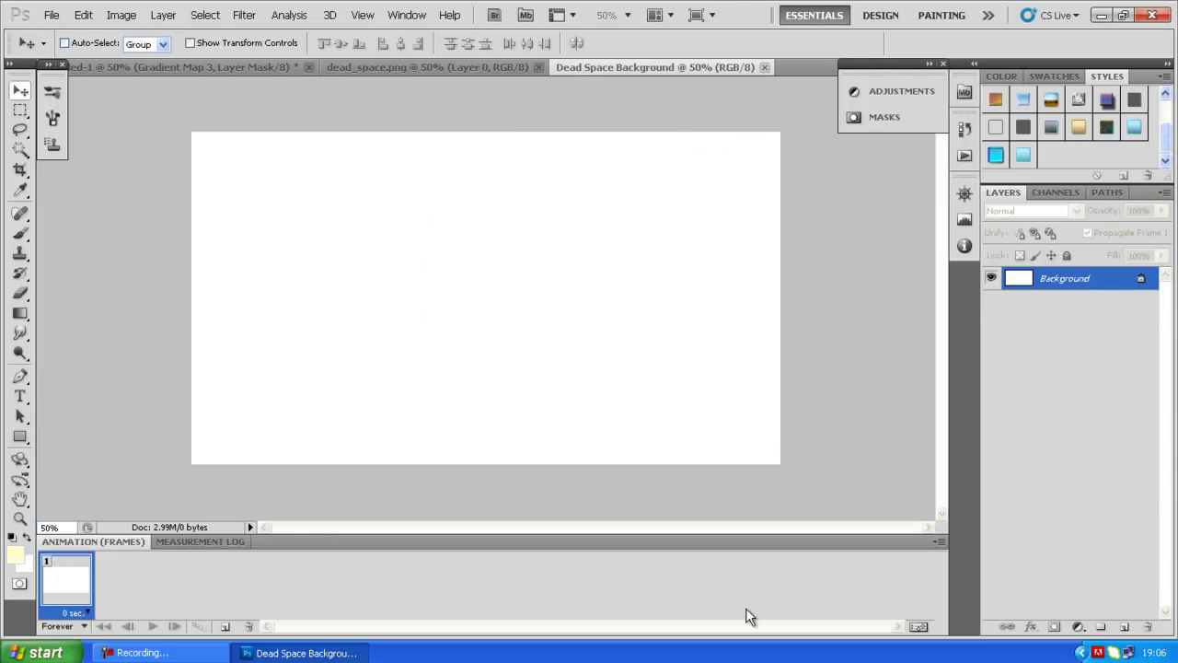
Step: Reset default colours and fill the new canvas with black
{"action": "key", "text": "alt+BackSpace"}
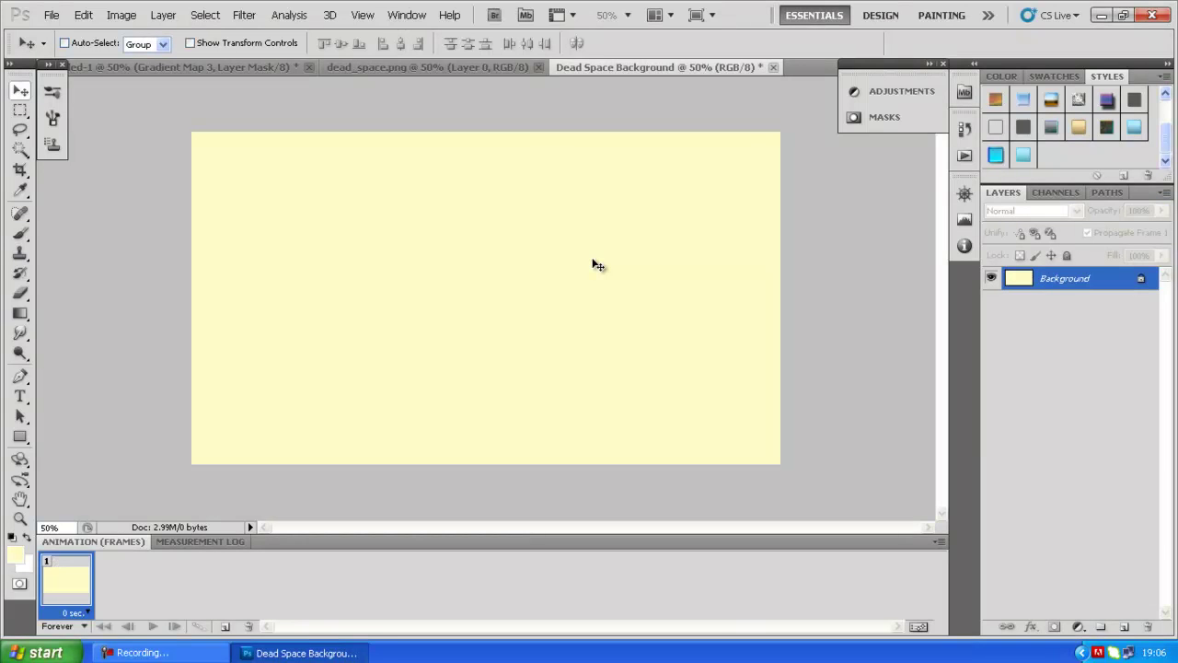
{"action": "key", "text": "d"}
{"action": "key", "text": "alt+BackSpace"}
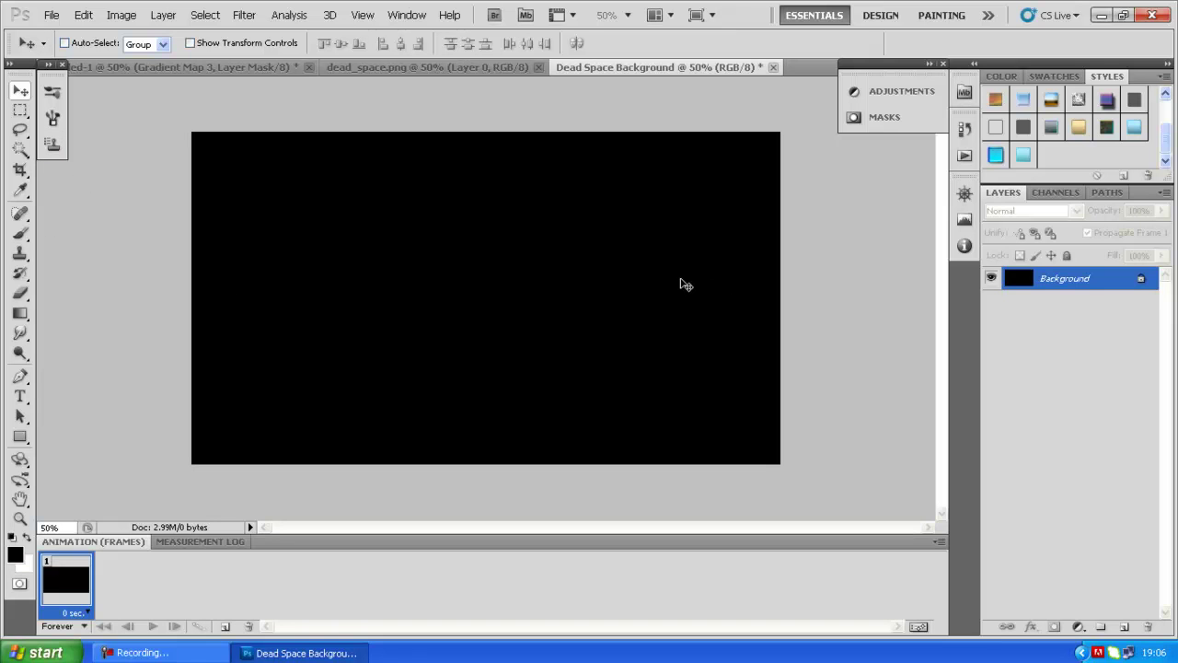
Step: Drag the armoured figure from dead_space.png onto the black canvas and shift it left
{"action": "left_click", "coordinate": [388, 71]}
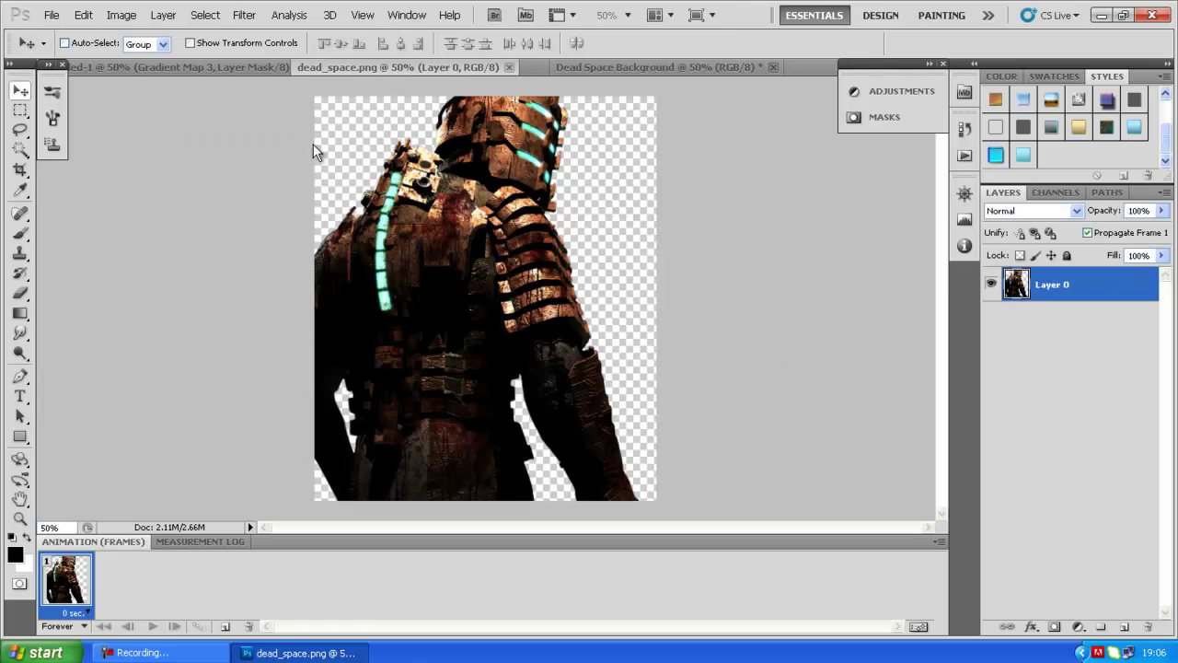
{"action": "left_click_drag", "start_coordinate": [313, 152], "coordinate": [289, 129]}
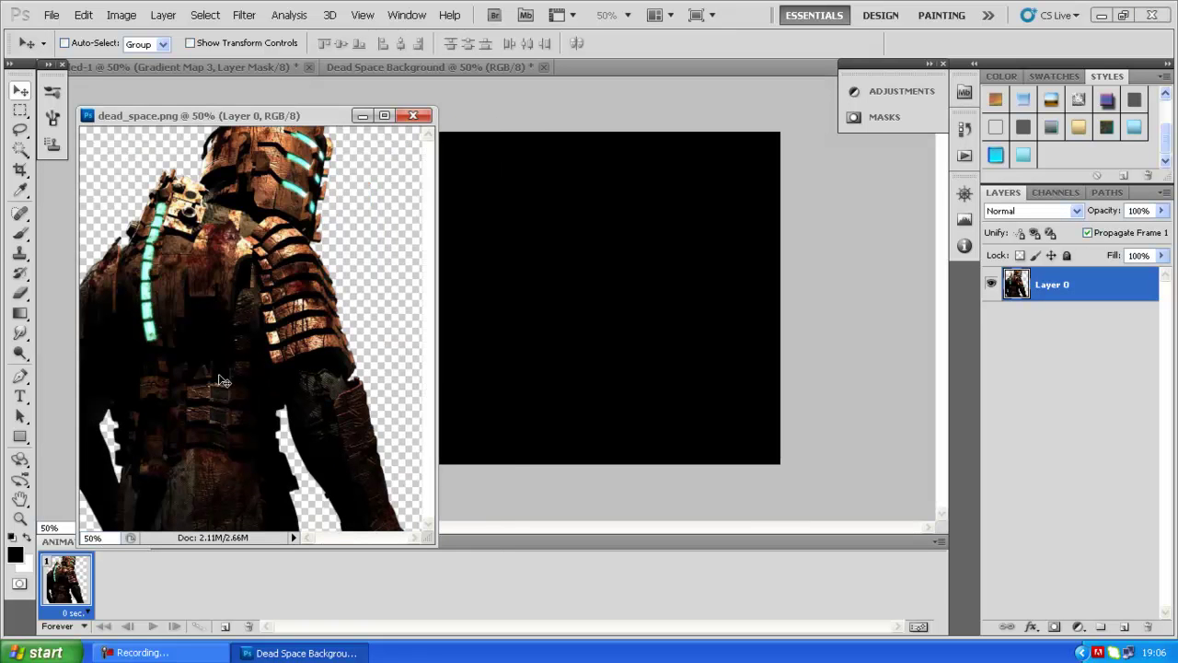
{"action": "left_click_drag", "start_coordinate": [221, 381], "coordinate": [599, 355]}
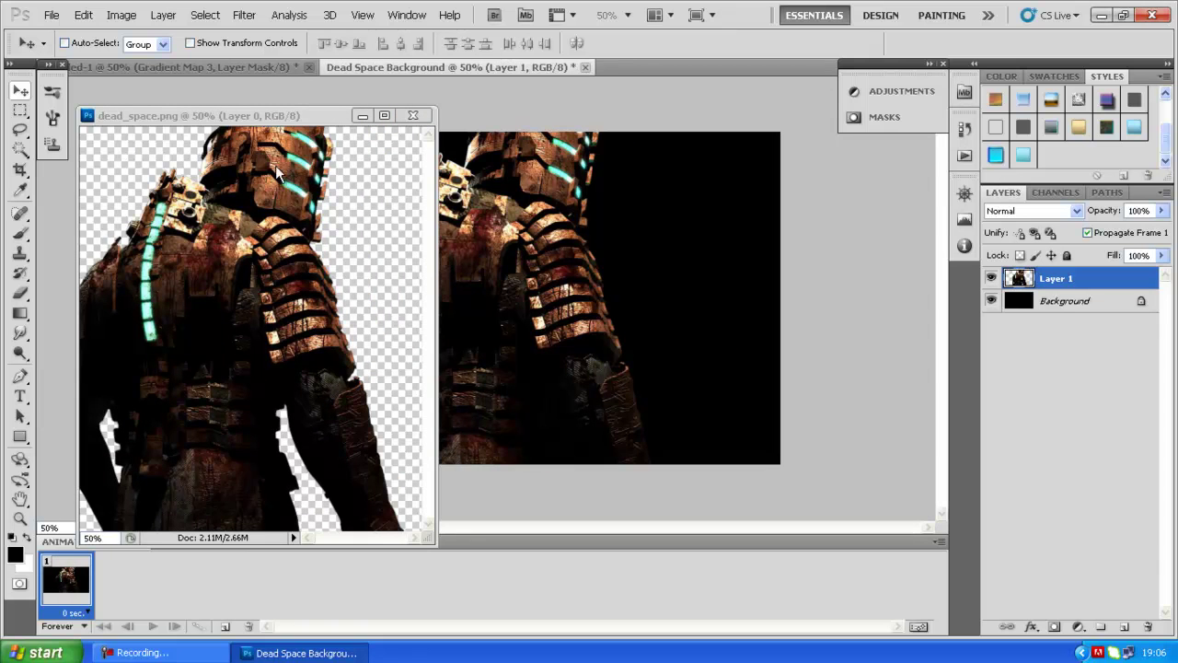
{"action": "left_click", "coordinate": [611, 123]}
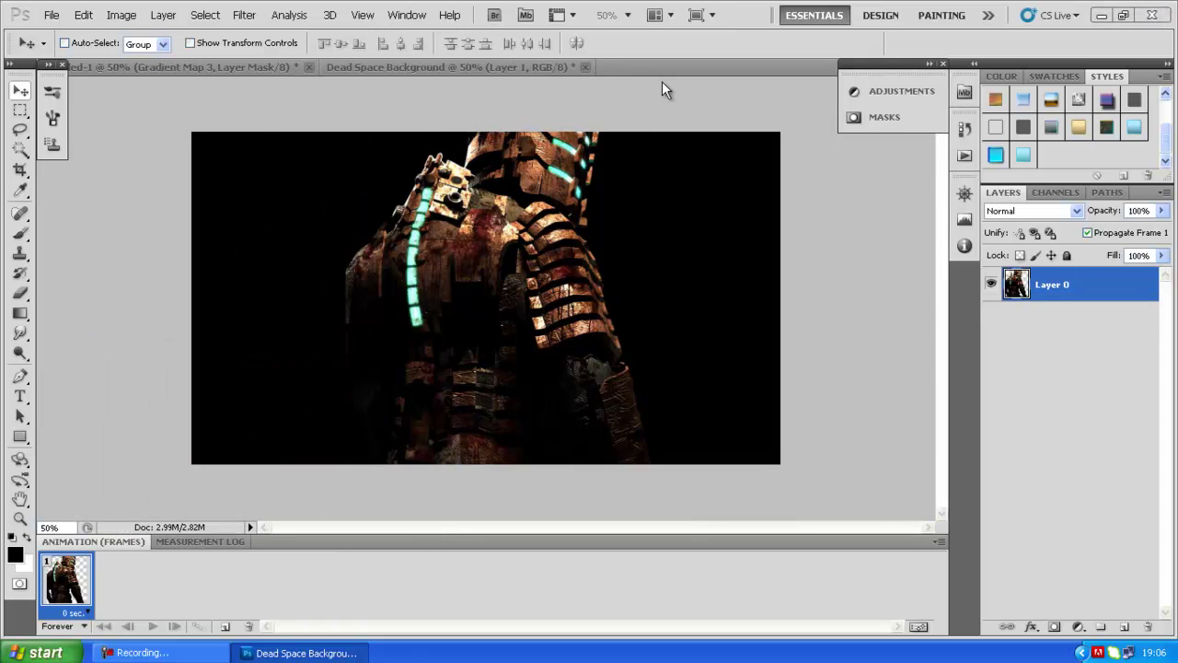
{"action": "left_click_drag", "start_coordinate": [671, 72], "coordinate": [702, 74]}
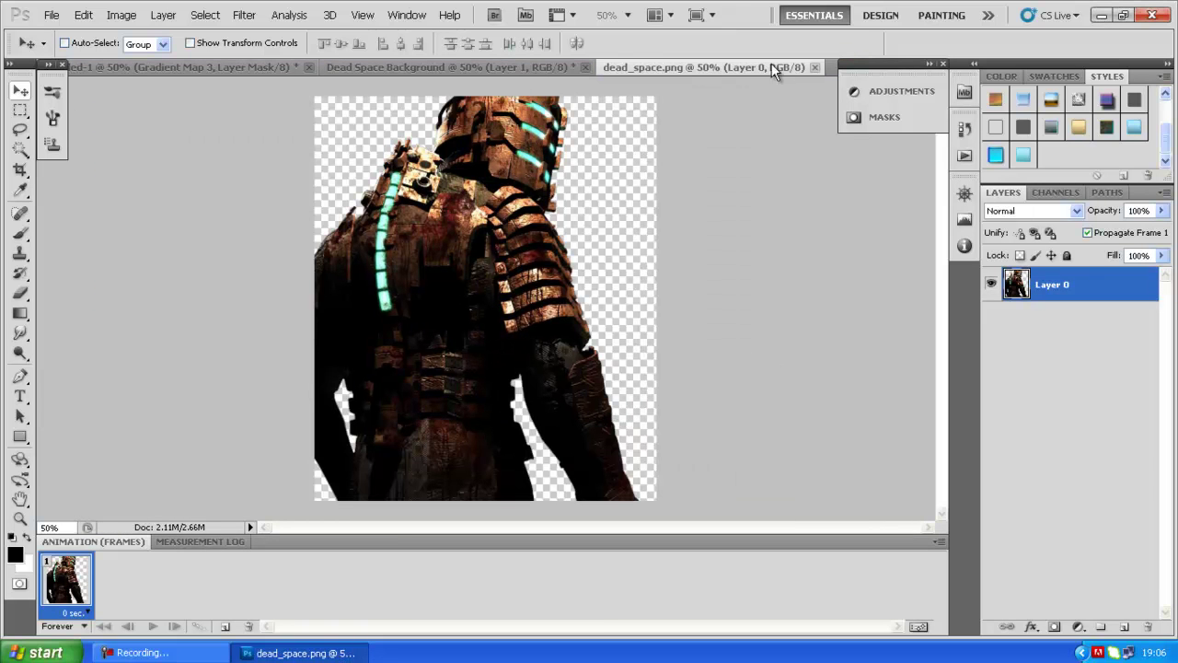
{"action": "left_click", "coordinate": [488, 71]}
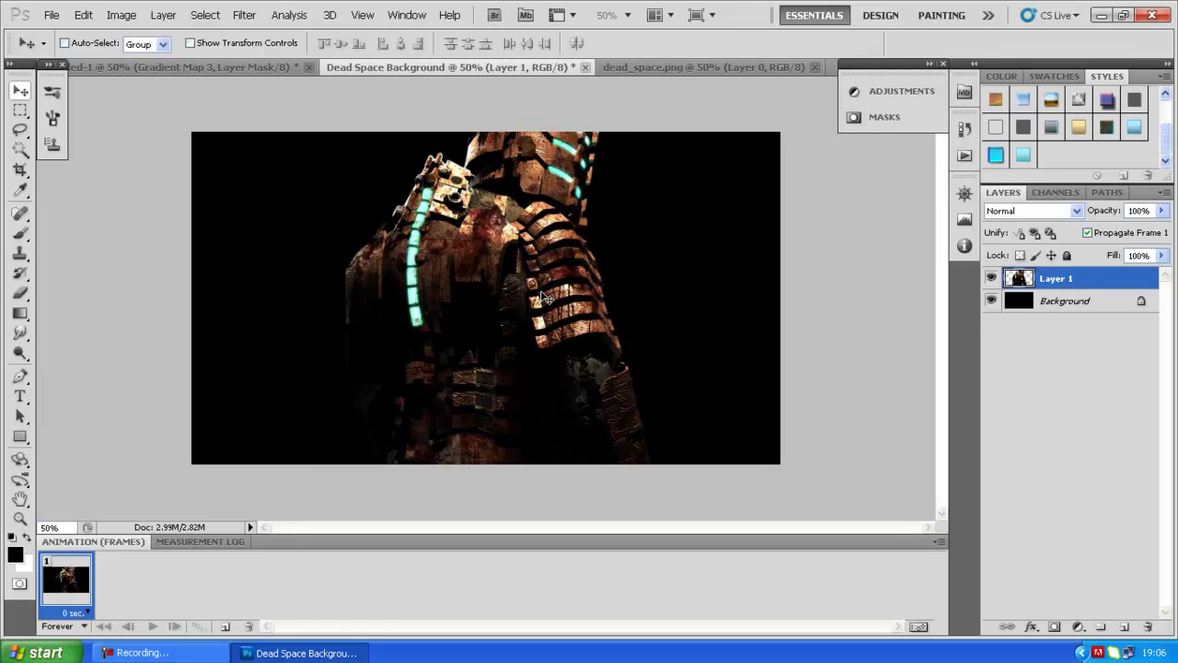
{"action": "left_click_drag", "start_coordinate": [525, 301], "coordinate": [373, 316]}
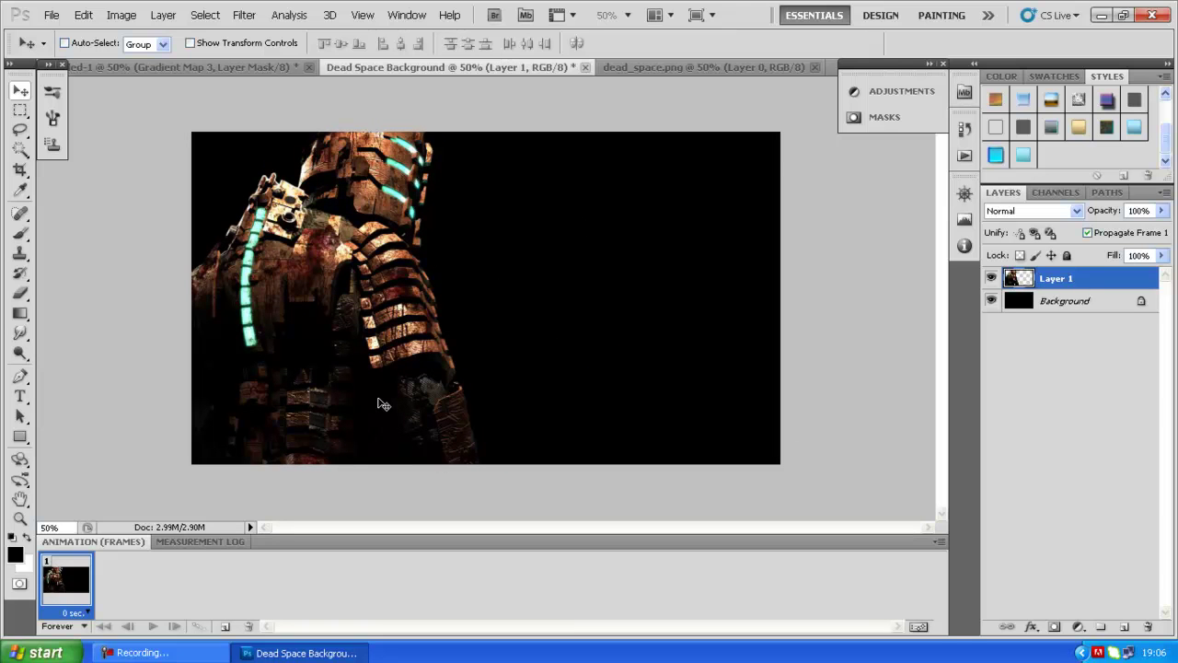
Step: Add a black-filled Layer 2 above Background and render clouds into it
{"action": "left_click", "coordinate": [1109, 308]}
{"action": "left_click", "coordinate": [1099, 280]}
{"action": "left_click", "coordinate": [1097, 304]}
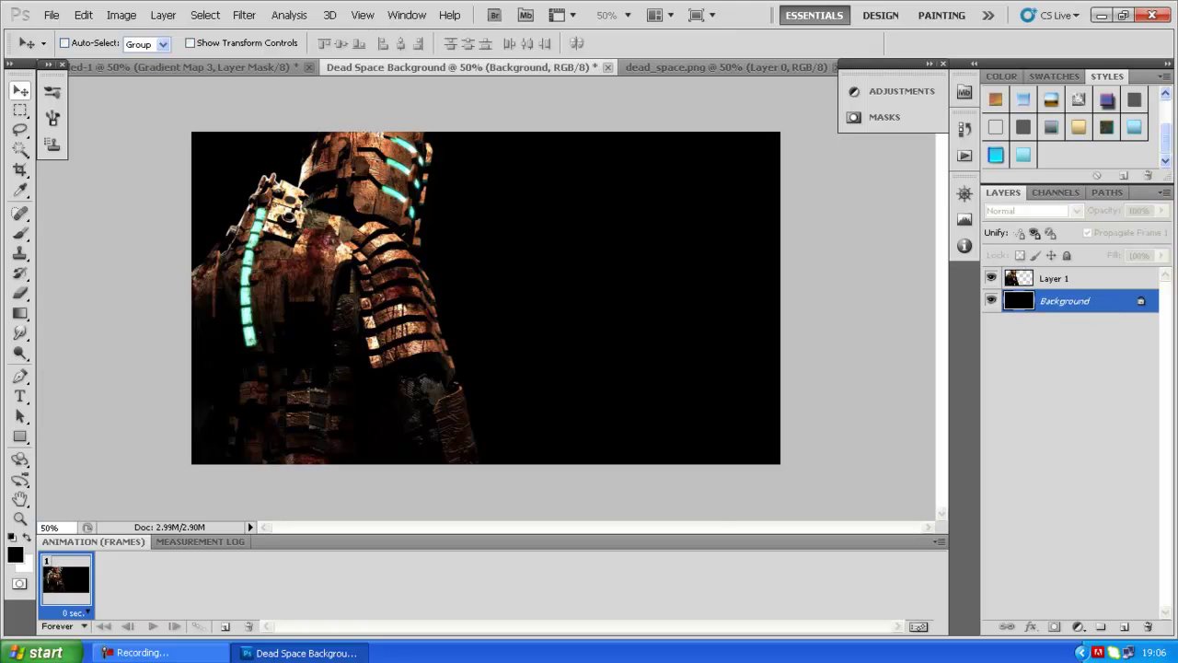
{"action": "left_click", "coordinate": [1124, 626]}
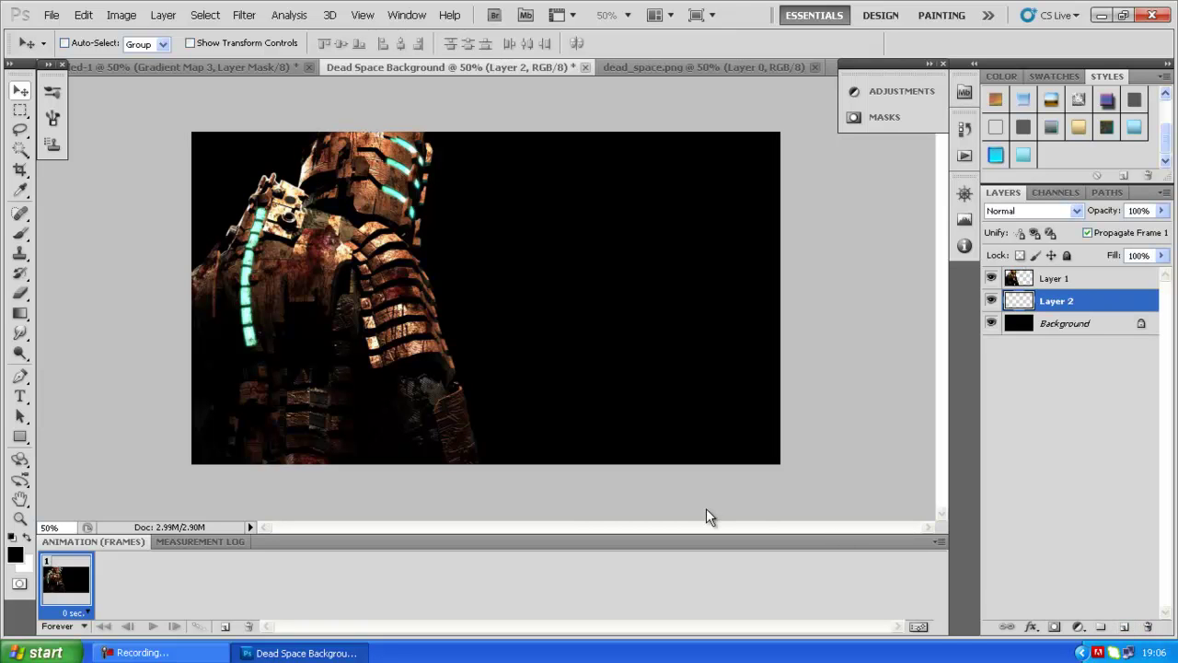
{"action": "key", "text": "alt+BackSpace"}
{"action": "left_click", "coordinate": [243, 16]}
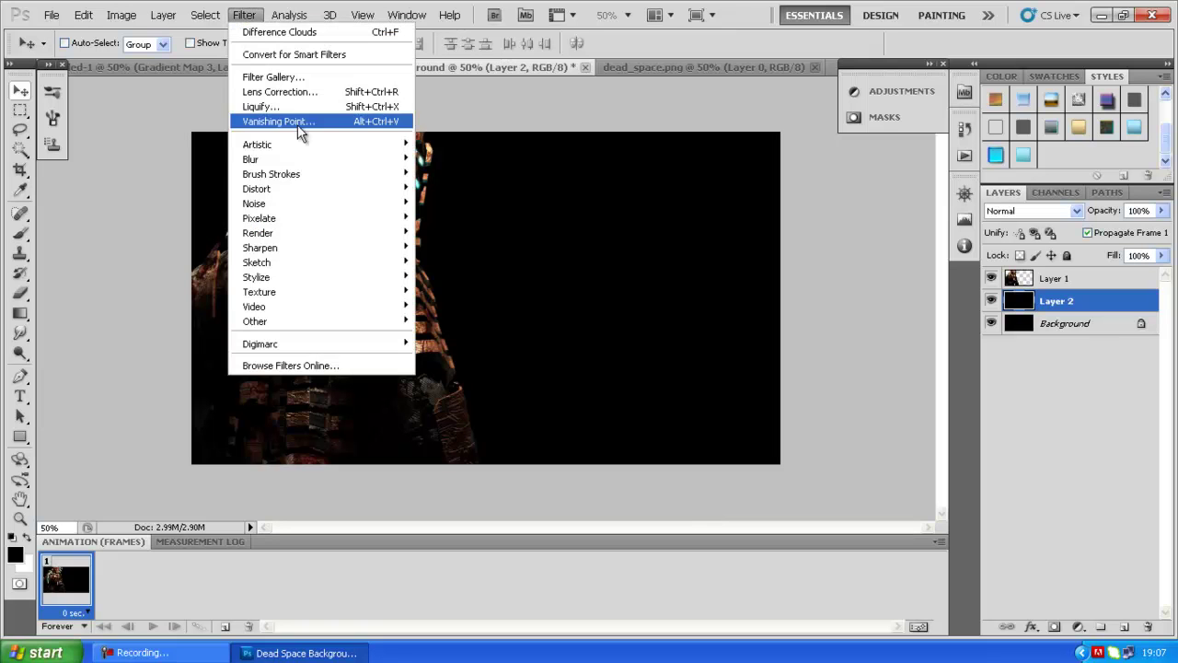
{"action": "mouse_move", "coordinate": [326, 233]}
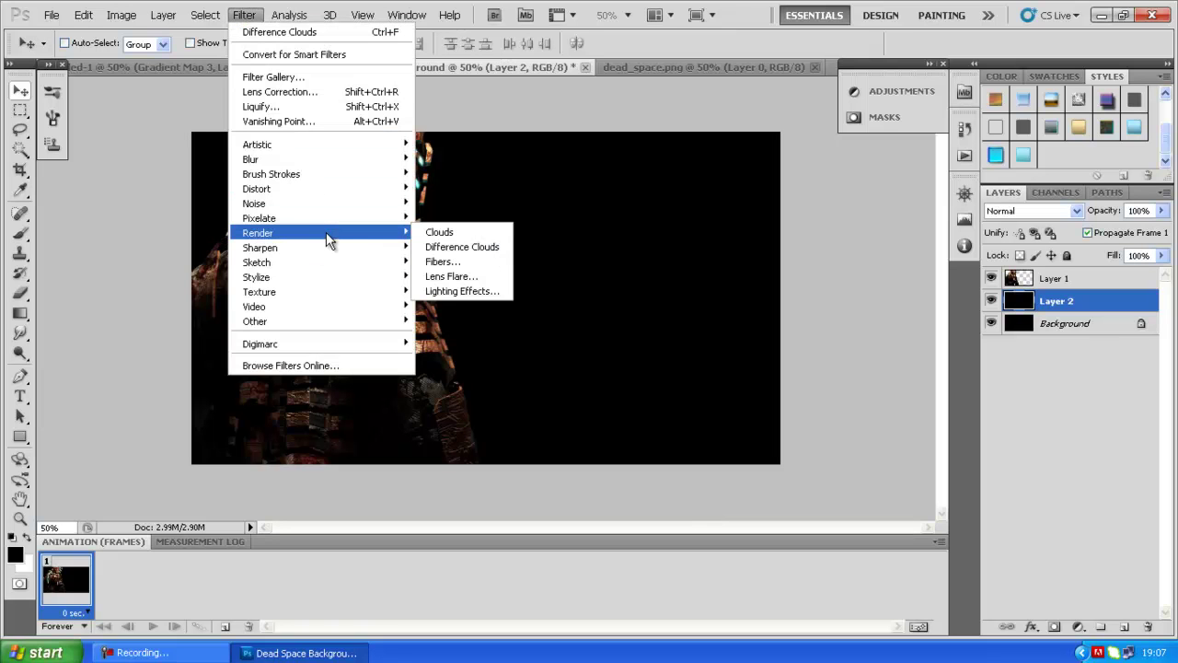
{"action": "left_click", "coordinate": [456, 247]}
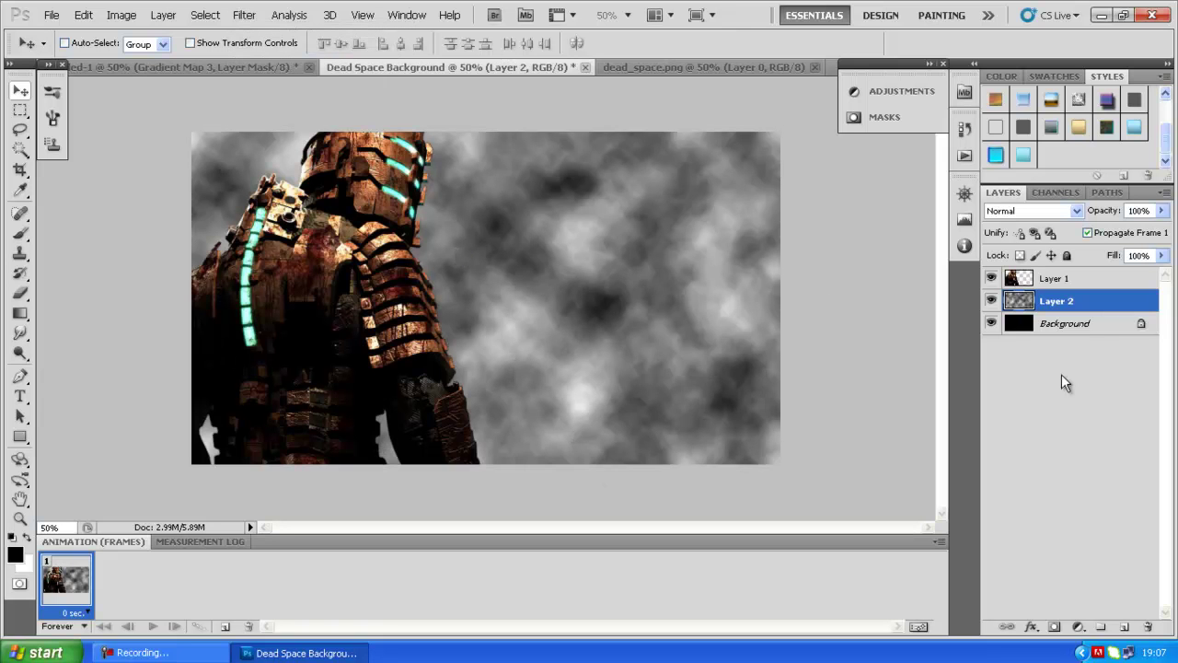
Step: Set the clouds layer to Screen blending at 50% opacity
{"action": "left_click", "coordinate": [1161, 213]}
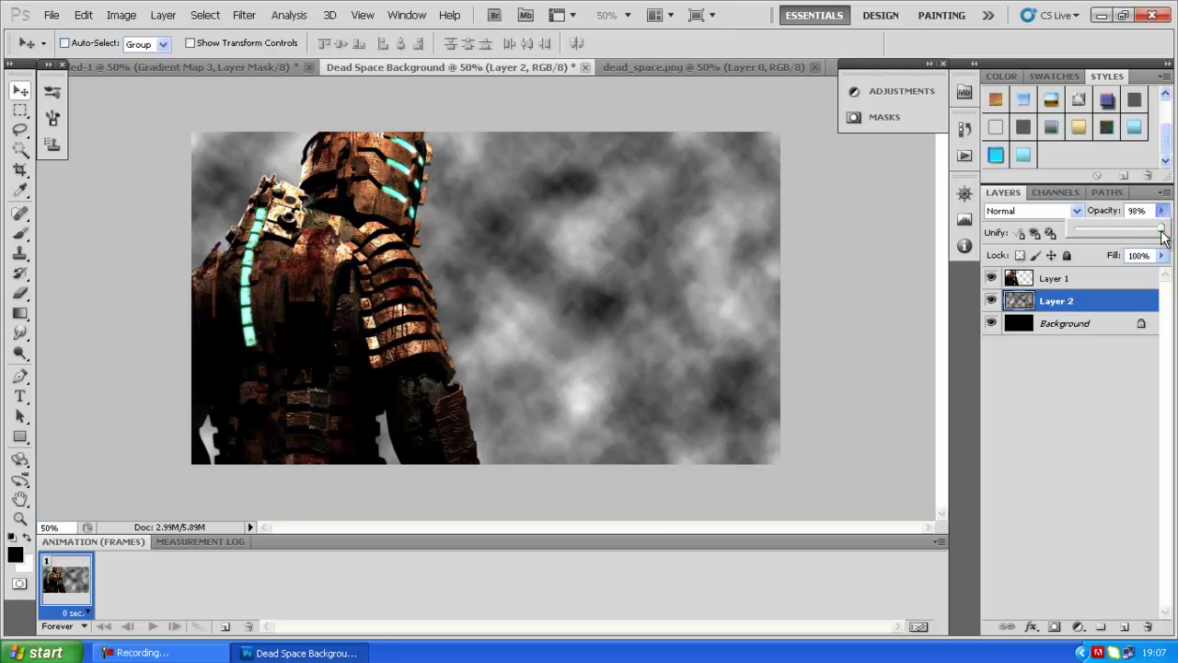
{"action": "left_click_drag", "start_coordinate": [1161, 237], "coordinate": [1121, 236]}
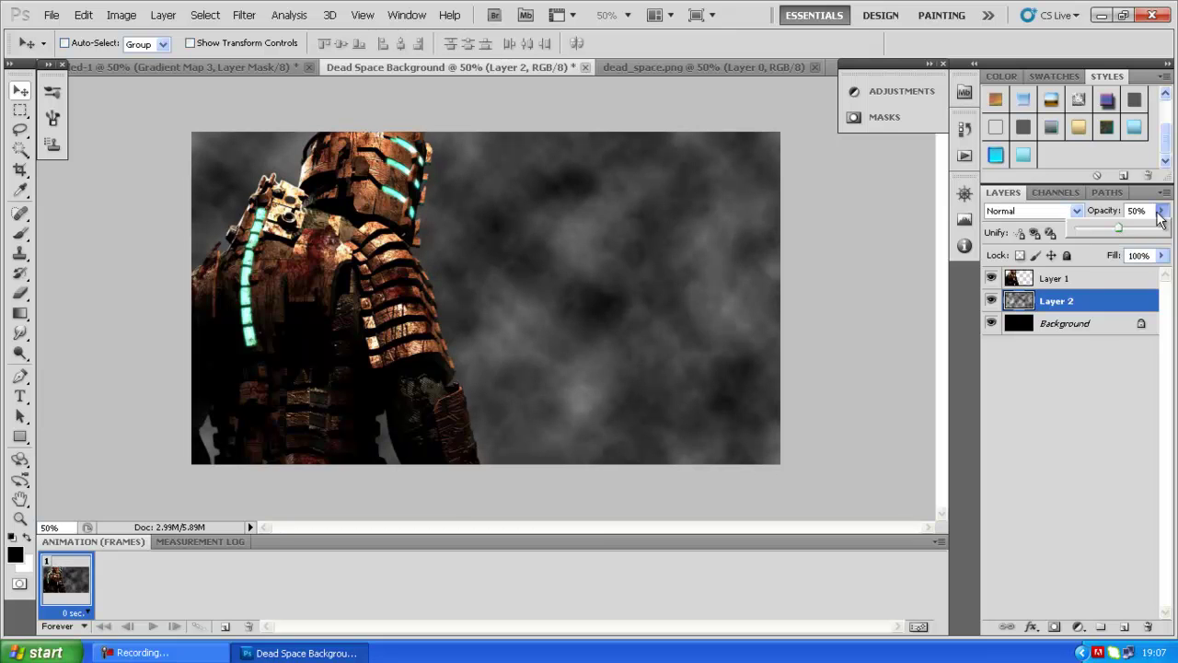
{"action": "left_click", "coordinate": [1078, 211]}
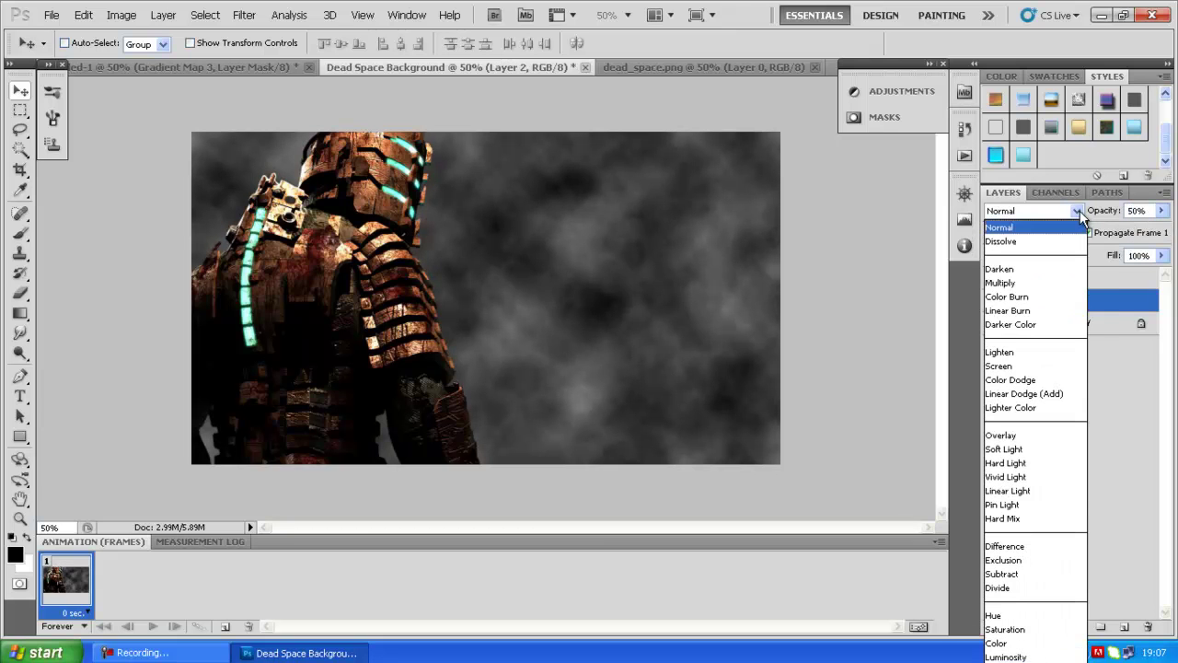
{"action": "left_click", "coordinate": [1058, 366]}
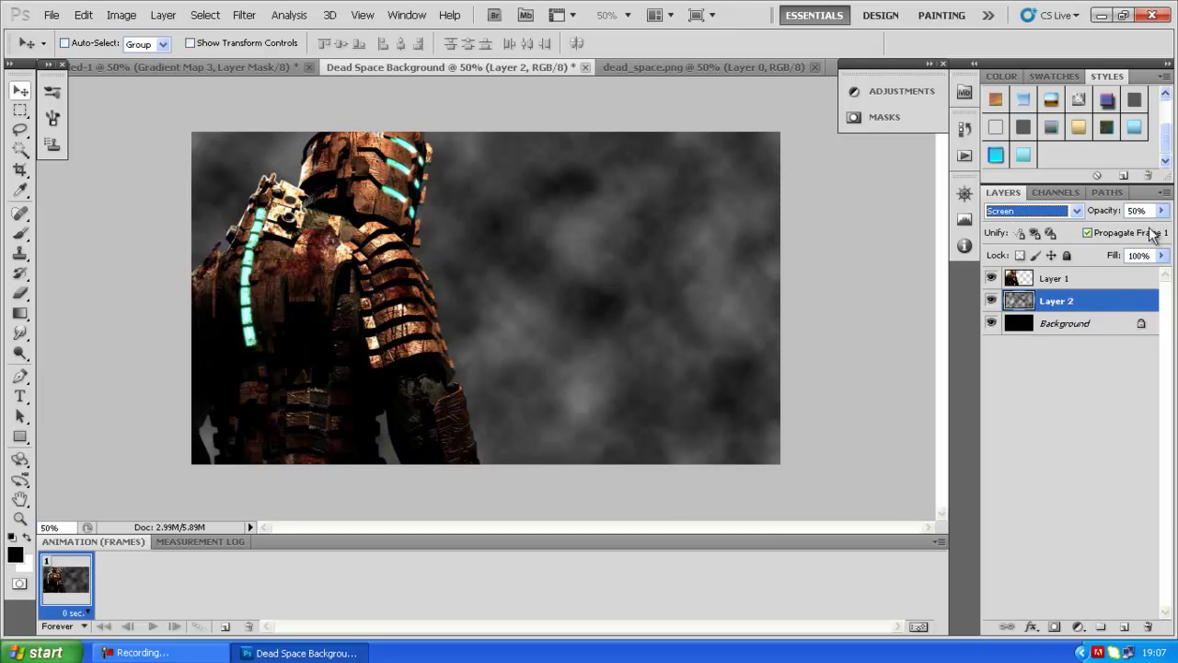
{"action": "left_click", "coordinate": [1065, 324]}
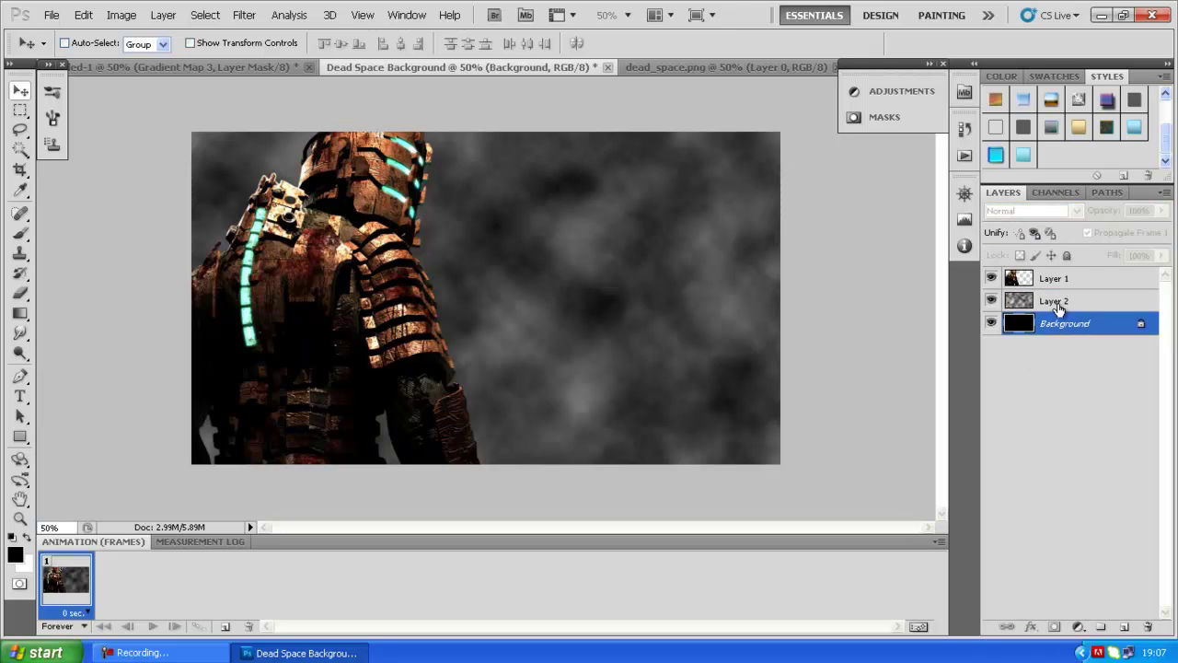
{"action": "left_click", "coordinate": [1058, 306]}
{"action": "left_click", "coordinate": [1058, 283]}
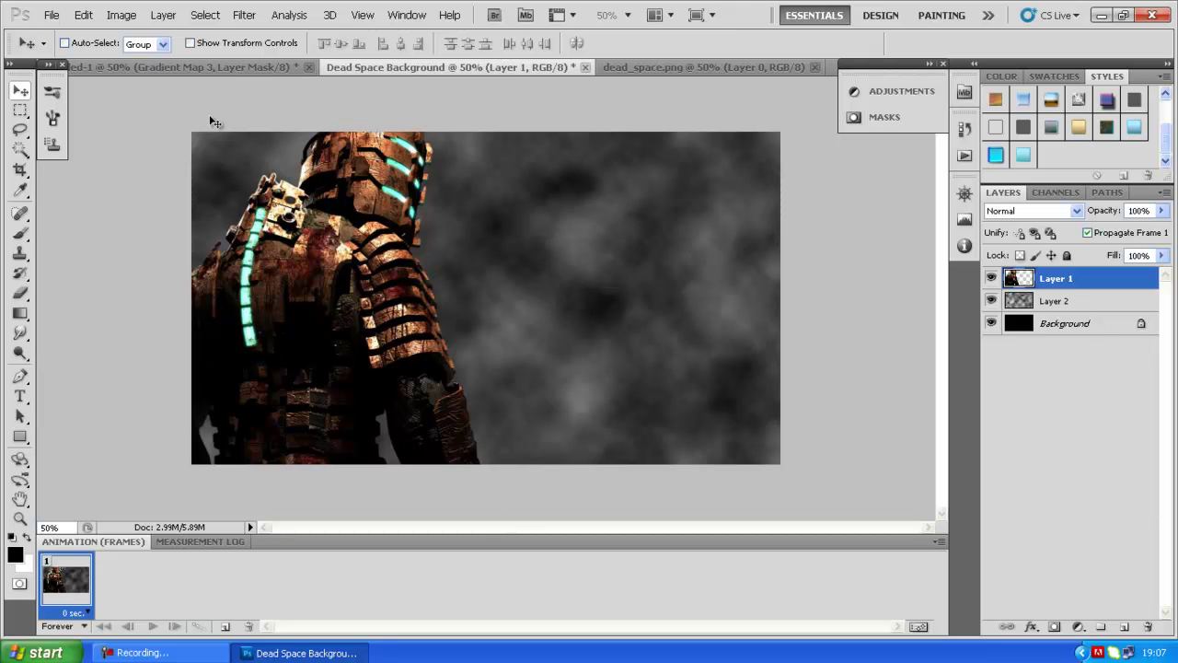
{"action": "left_click", "coordinate": [231, 70]}
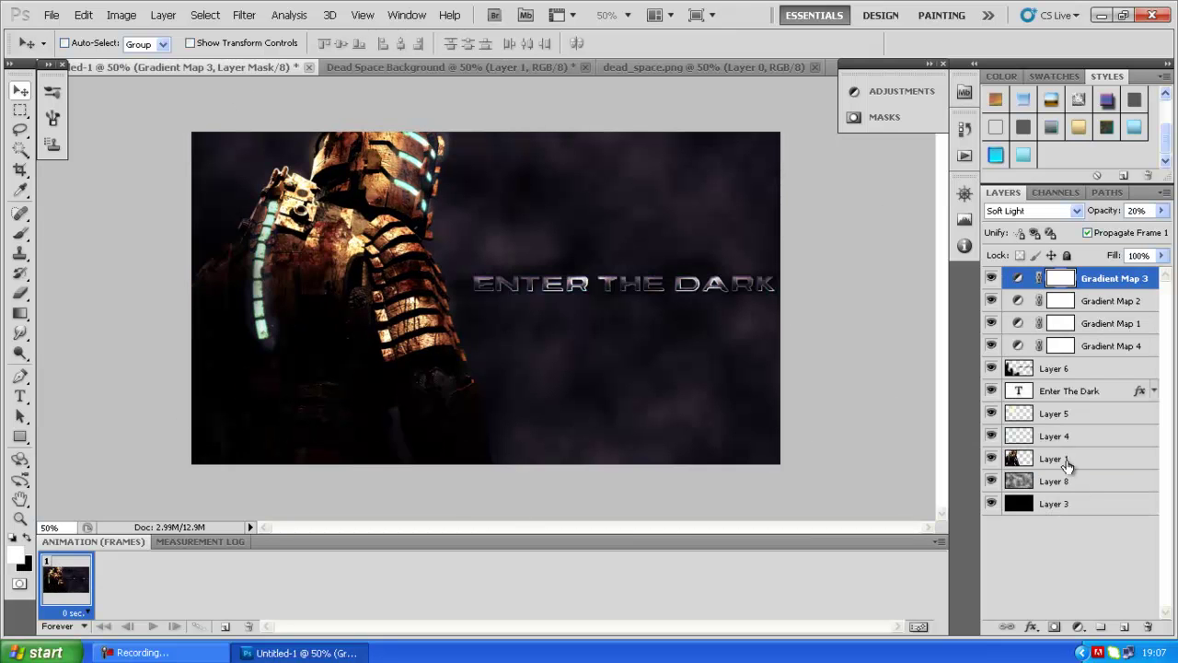
{"action": "left_click", "coordinate": [1065, 459]}
{"action": "left_click", "coordinate": [1025, 437]}
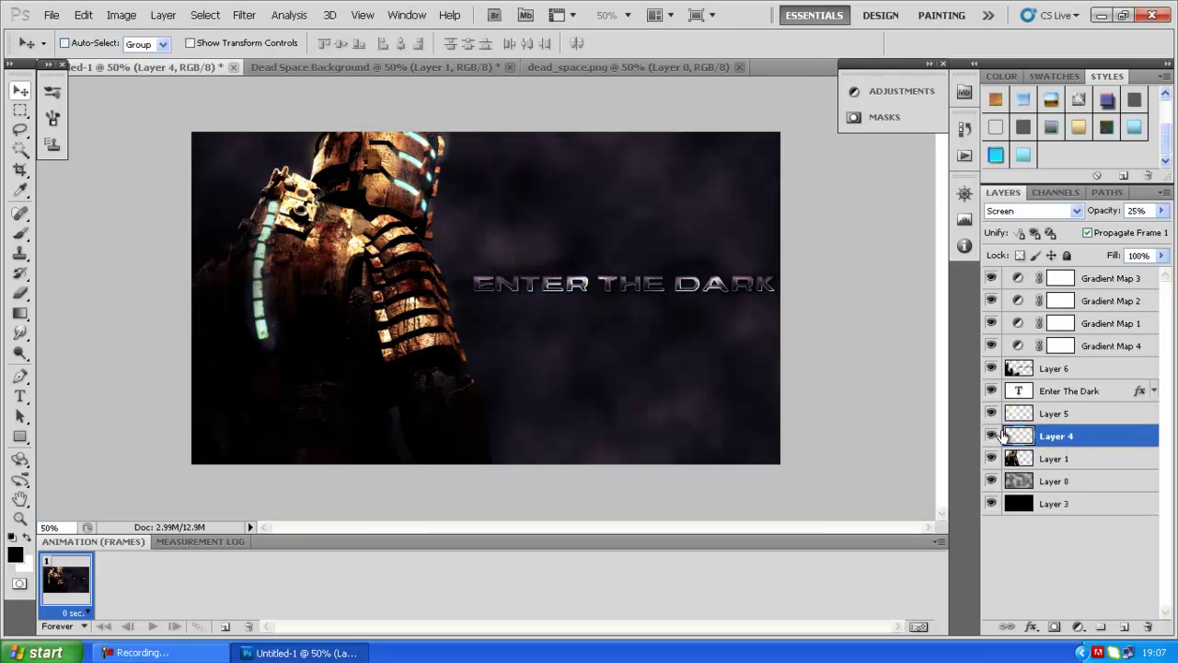
{"action": "left_click", "coordinate": [991, 435]}
{"action": "left_click", "coordinate": [991, 432]}
{"action": "left_click", "coordinate": [991, 413]}
{"action": "left_click", "coordinate": [991, 368]}
{"action": "left_click", "coordinate": [991, 368]}
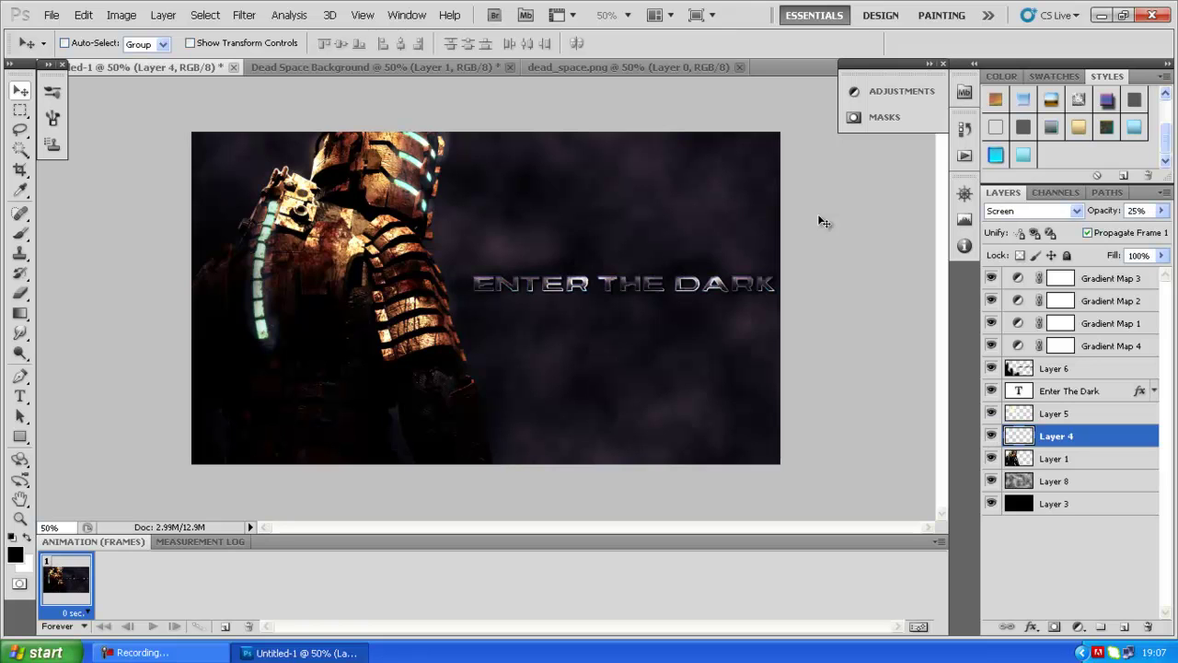
{"action": "left_click", "coordinate": [545, 62]}
{"action": "left_click", "coordinate": [404, 64]}
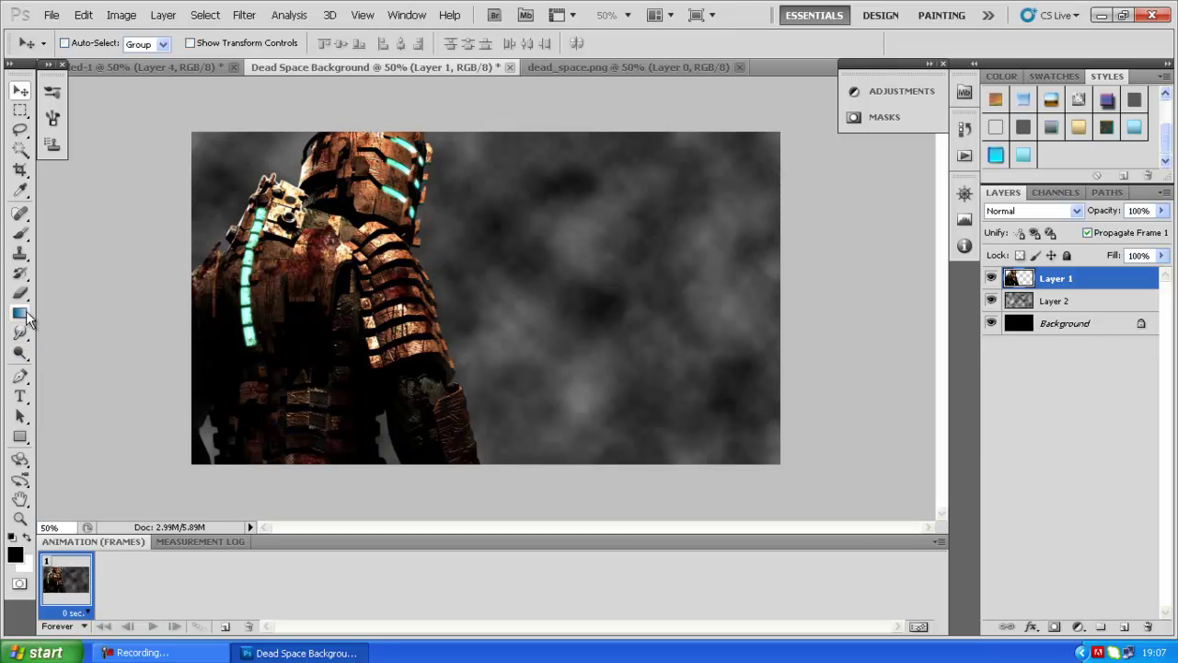
Step: With the Brush tool active, add a new layer and rename Layers 1 and 2 to Isaac and Clouds
{"action": "left_click", "coordinate": [21, 234]}
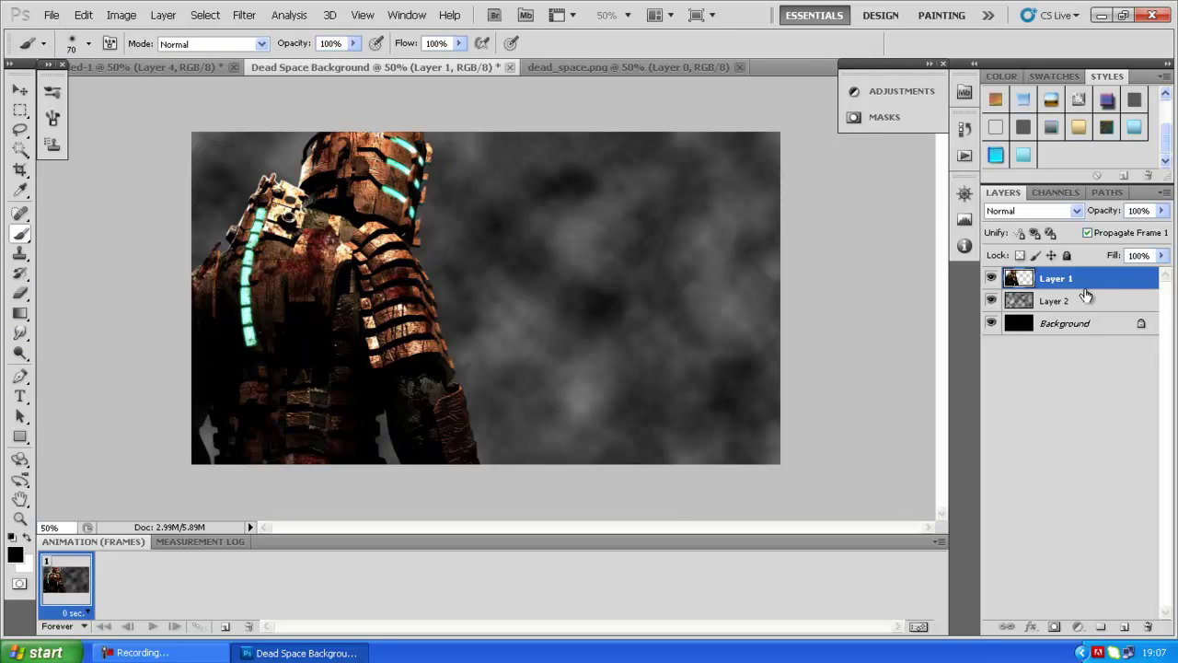
{"action": "left_click", "coordinate": [1123, 626]}
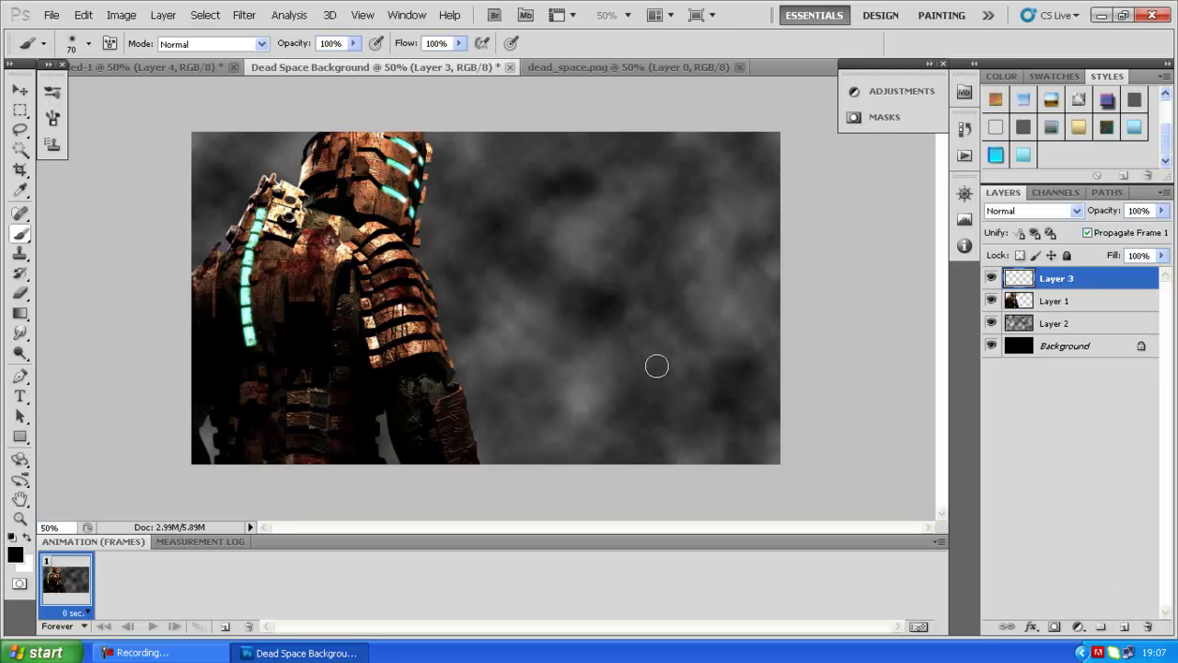
{"action": "double_click", "coordinate": [1058, 301]}
{"action": "type", "text": "Isaac"}
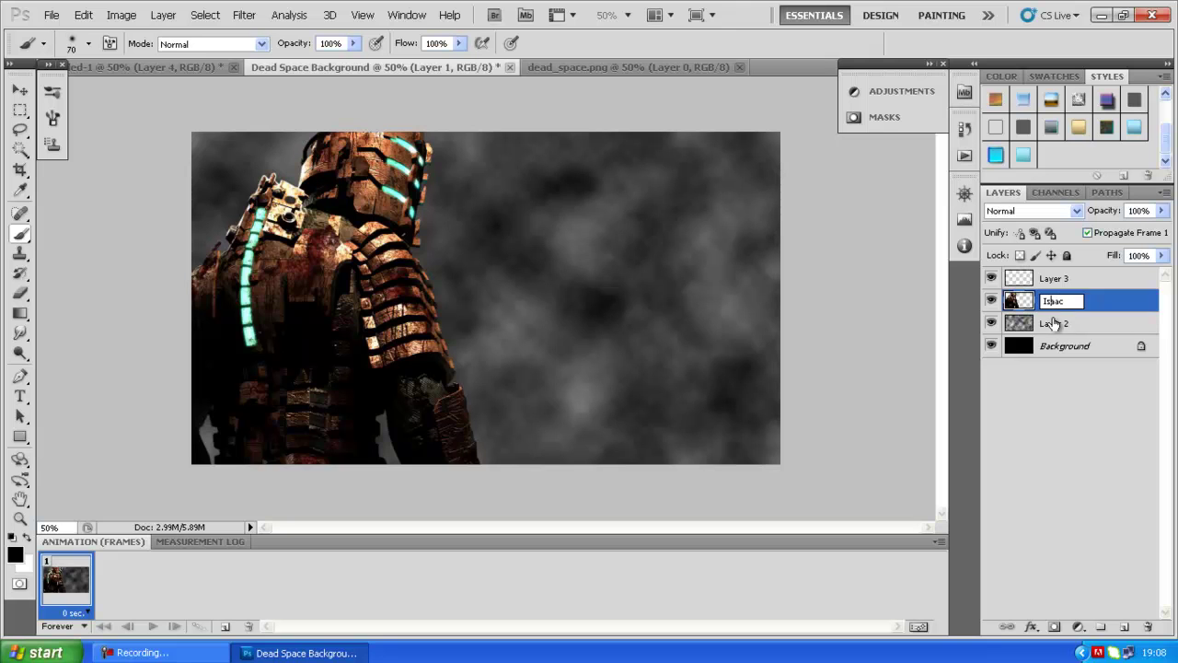
{"action": "double_click", "coordinate": [1053, 323]}
{"action": "type", "text": "Clouds"}
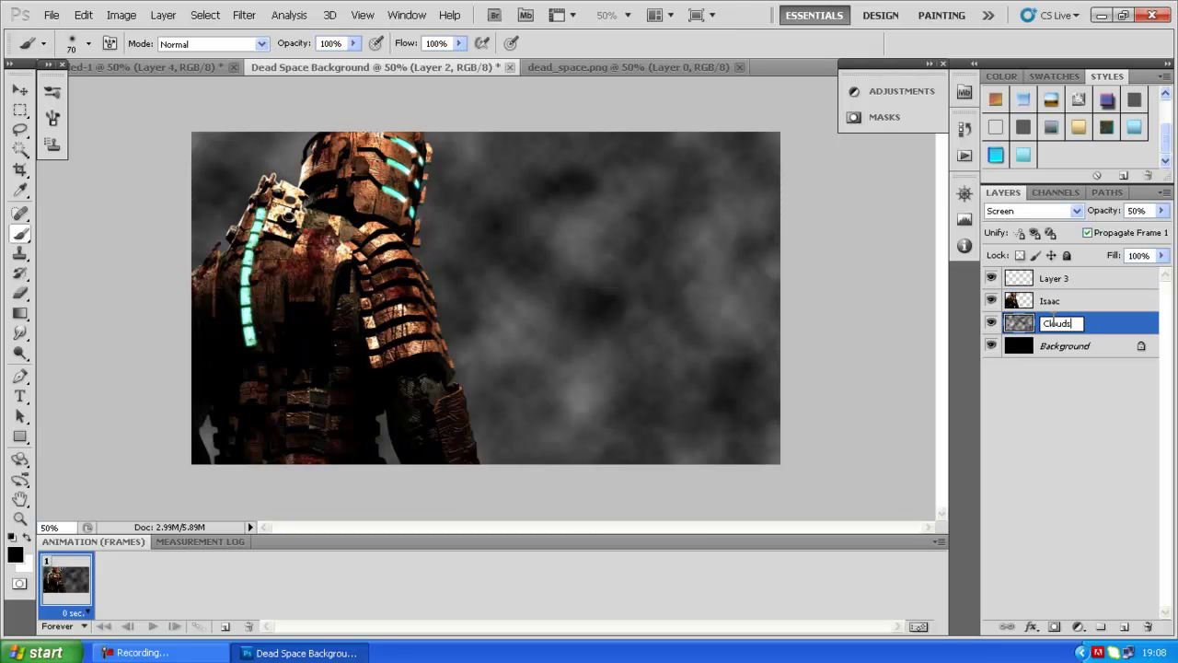
Step: Rename the new top layer to 'Light emiting' and keep it selected
{"action": "double_click", "coordinate": [1063, 277]}
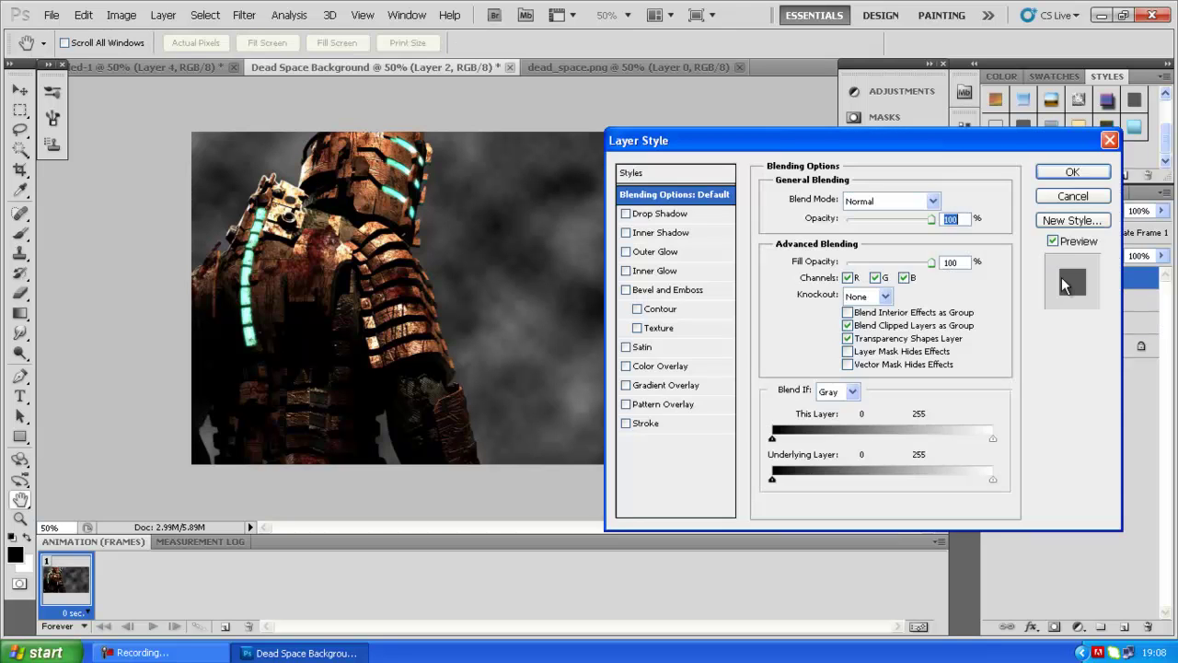
{"action": "key", "text": "Escape"}
{"action": "double_click", "coordinate": [1056, 278]}
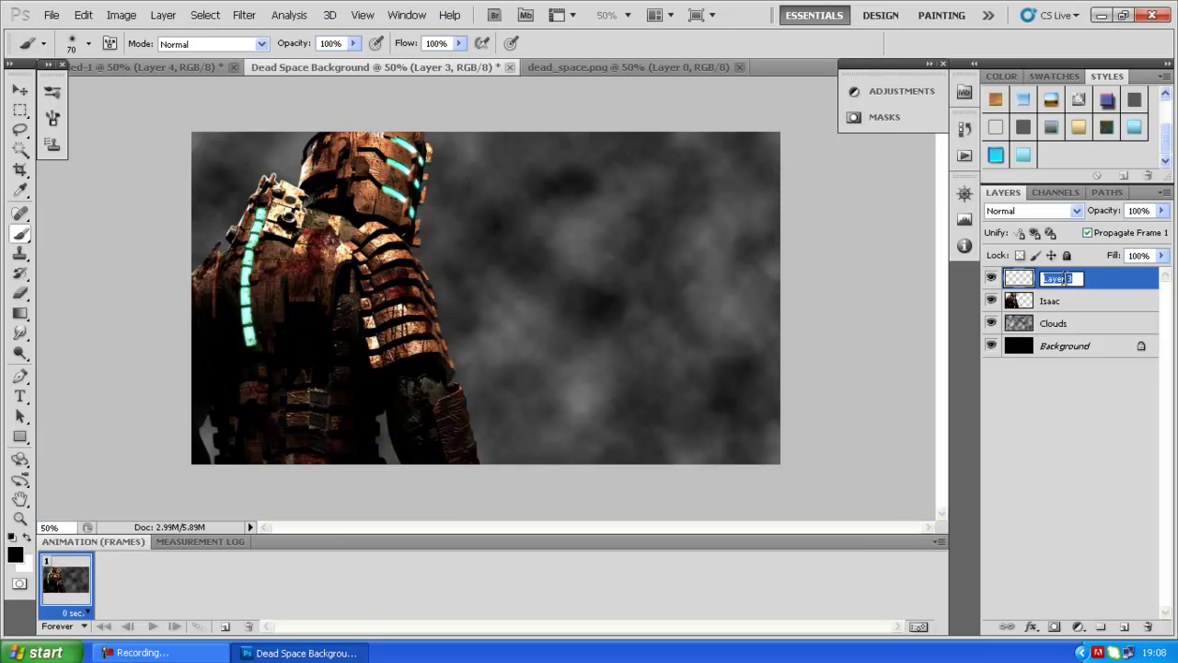
{"action": "type", "text": "LightEmiting"}
{"action": "left_click", "coordinate": [1090, 301]}
{"action": "left_click", "coordinate": [1115, 276]}
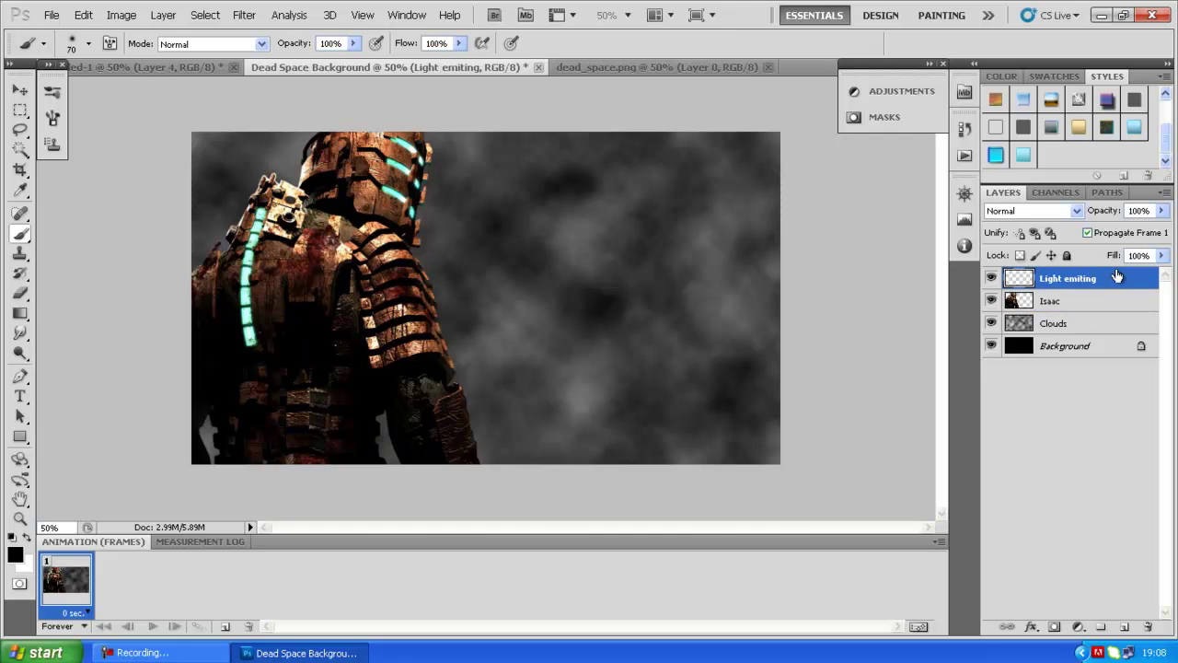
Step: Sample the teal glow colour from the suit as the foreground colour
{"action": "left_click", "coordinate": [20, 556]}
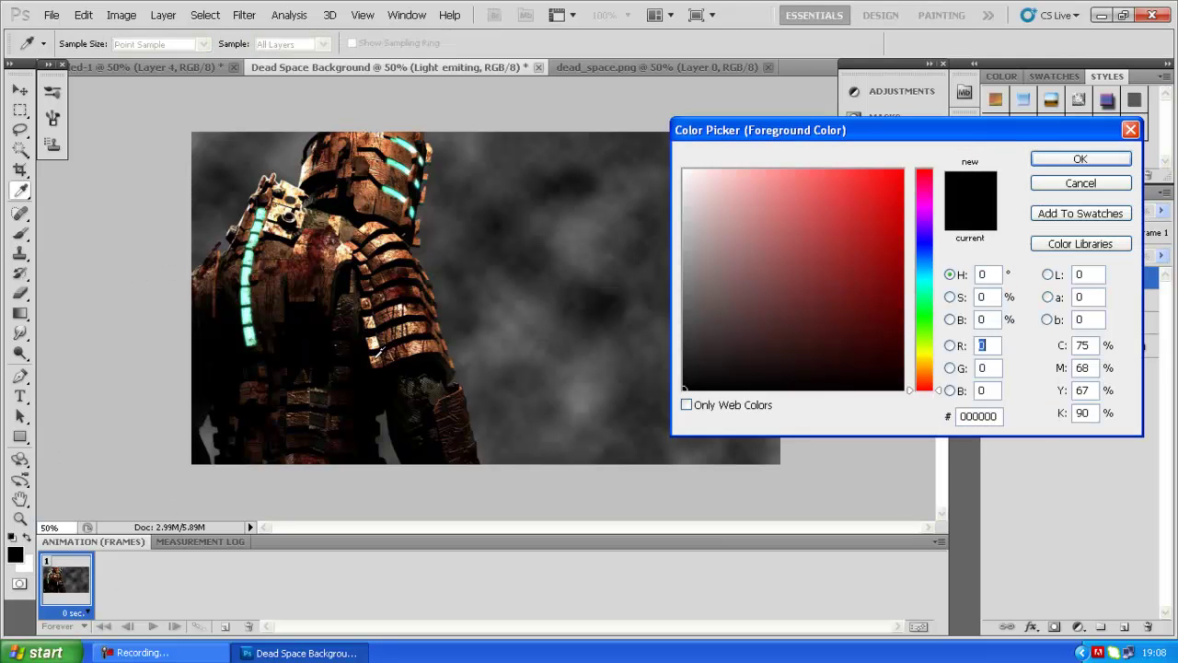
{"action": "left_click", "coordinate": [246, 291]}
{"action": "left_click", "coordinate": [1045, 160]}
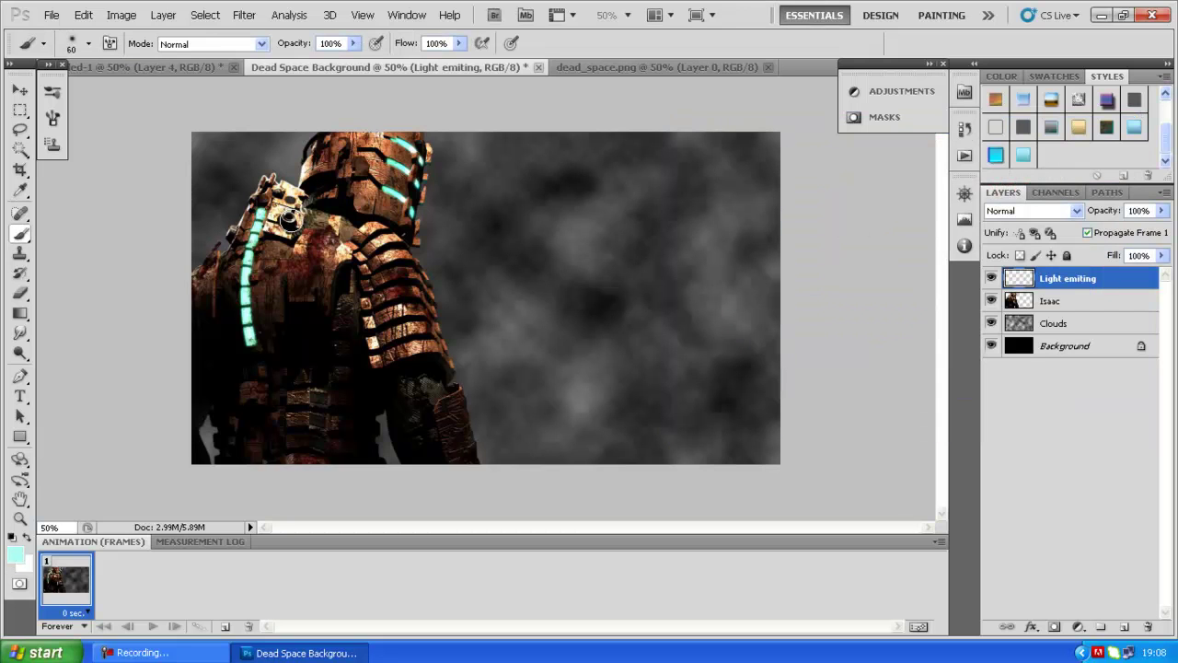
Step: Paint cyan glow down the suit's spine lights and along the helmet stripes
{"action": "mouse_move", "coordinate": [289, 219]}
{"action": "left_mouse_down"}
{"action": "mouse_move", "coordinate": [251, 235]}
{"action": "mouse_move", "coordinate": [251, 217]}
{"action": "mouse_move", "coordinate": [245, 346]}
{"action": "left_mouse_up"}
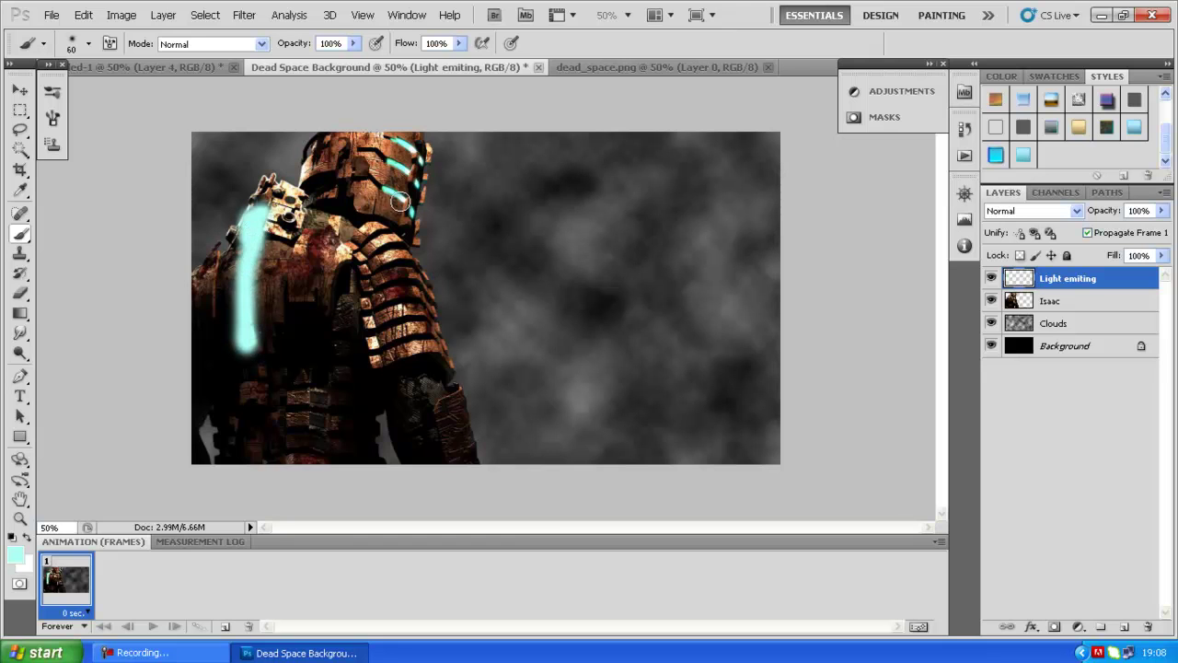
{"action": "key", "text": "bracketleft"}
{"action": "left_click_drag", "start_coordinate": [398, 198], "coordinate": [403, 208]}
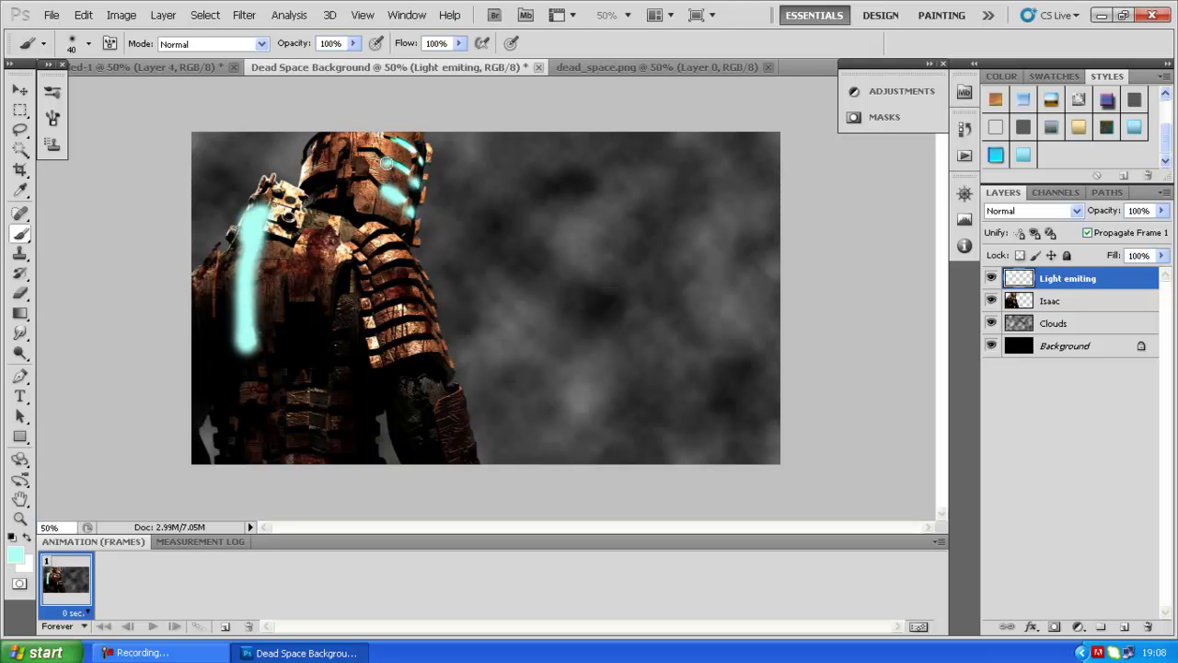
{"action": "mouse_move", "coordinate": [387, 163]}
{"action": "left_mouse_down"}
{"action": "mouse_move", "coordinate": [401, 165]}
{"action": "mouse_move", "coordinate": [396, 143]}
{"action": "mouse_move", "coordinate": [407, 140]}
{"action": "mouse_move", "coordinate": [420, 159]}
{"action": "mouse_move", "coordinate": [399, 140]}
{"action": "left_mouse_up"}
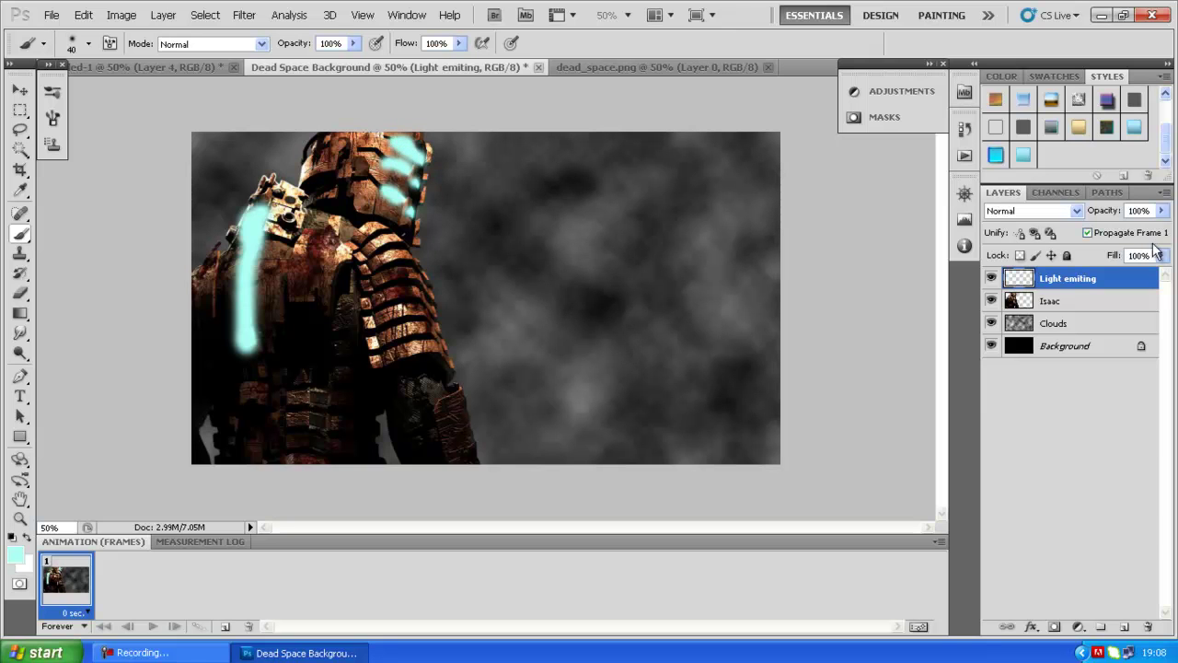
{"action": "left_click", "coordinate": [1079, 212]}
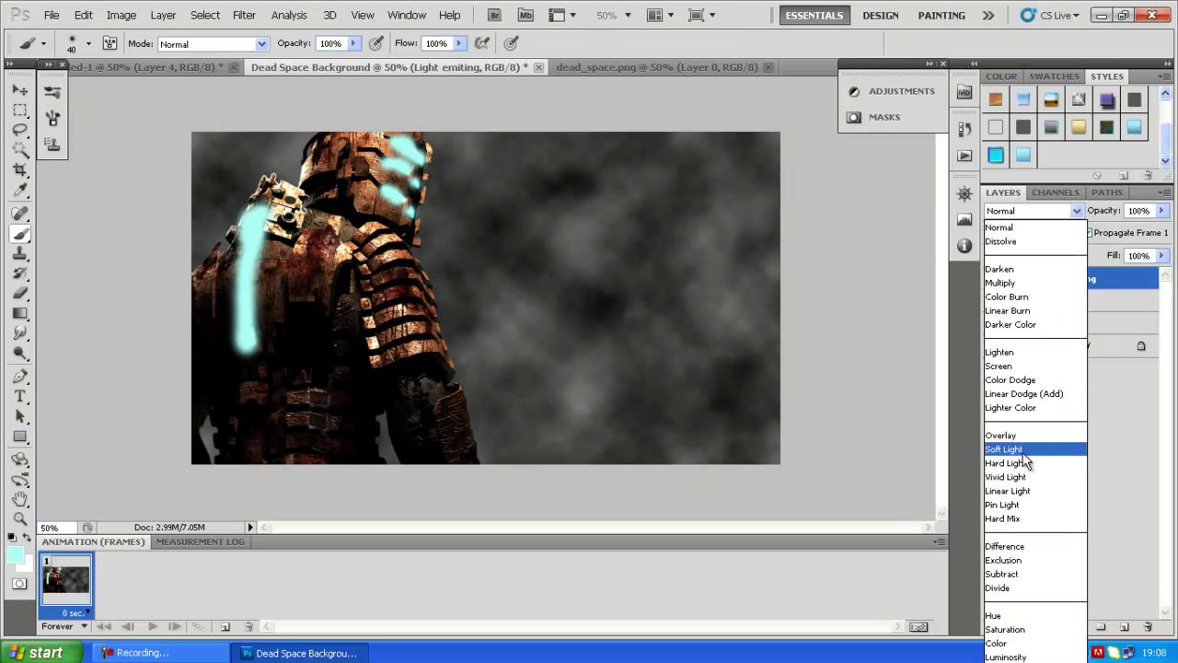
{"action": "left_click", "coordinate": [1024, 450]}
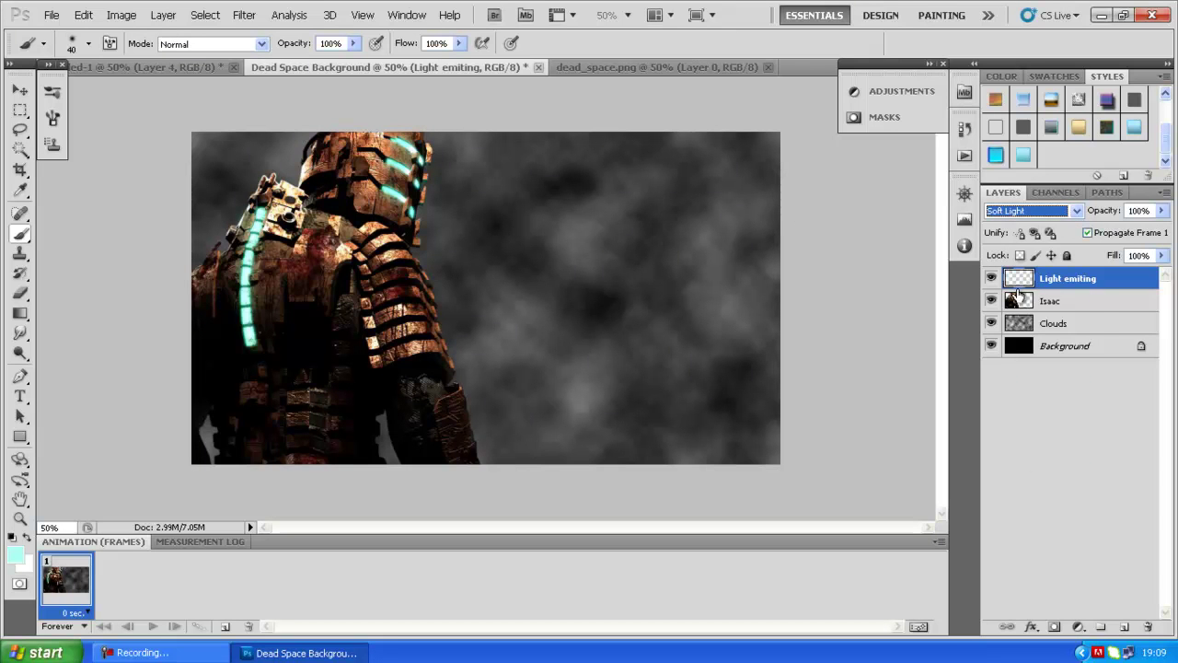
{"action": "left_click", "coordinate": [992, 279]}
{"action": "left_click", "coordinate": [992, 279]}
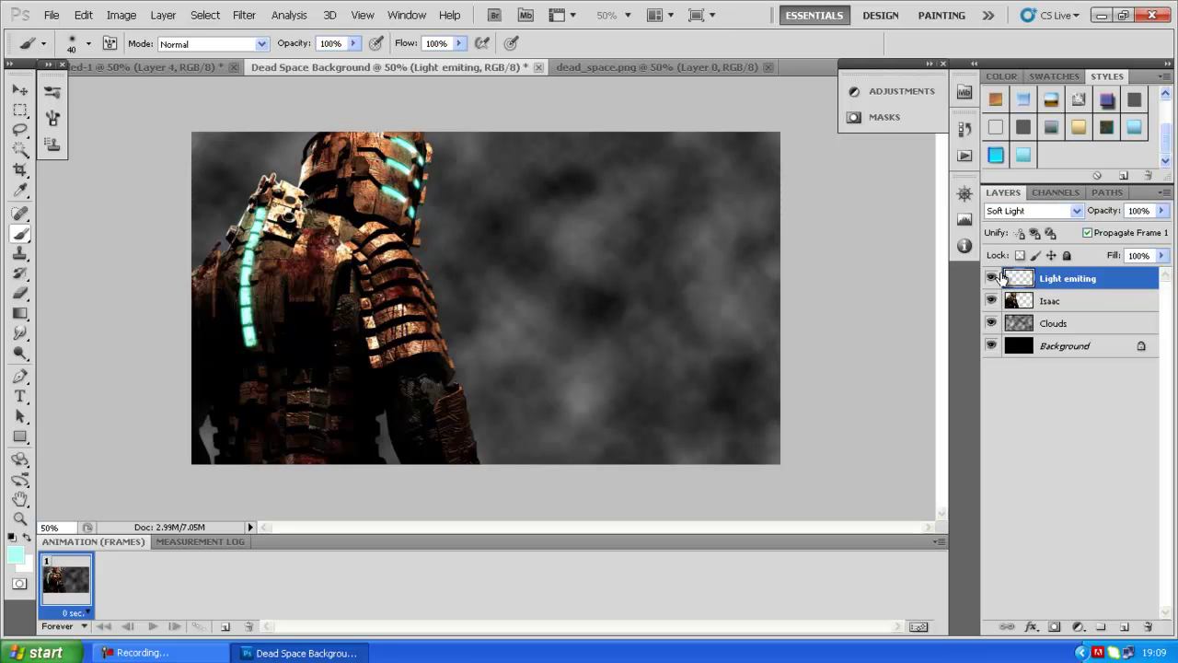
{"action": "left_click", "coordinate": [992, 279]}
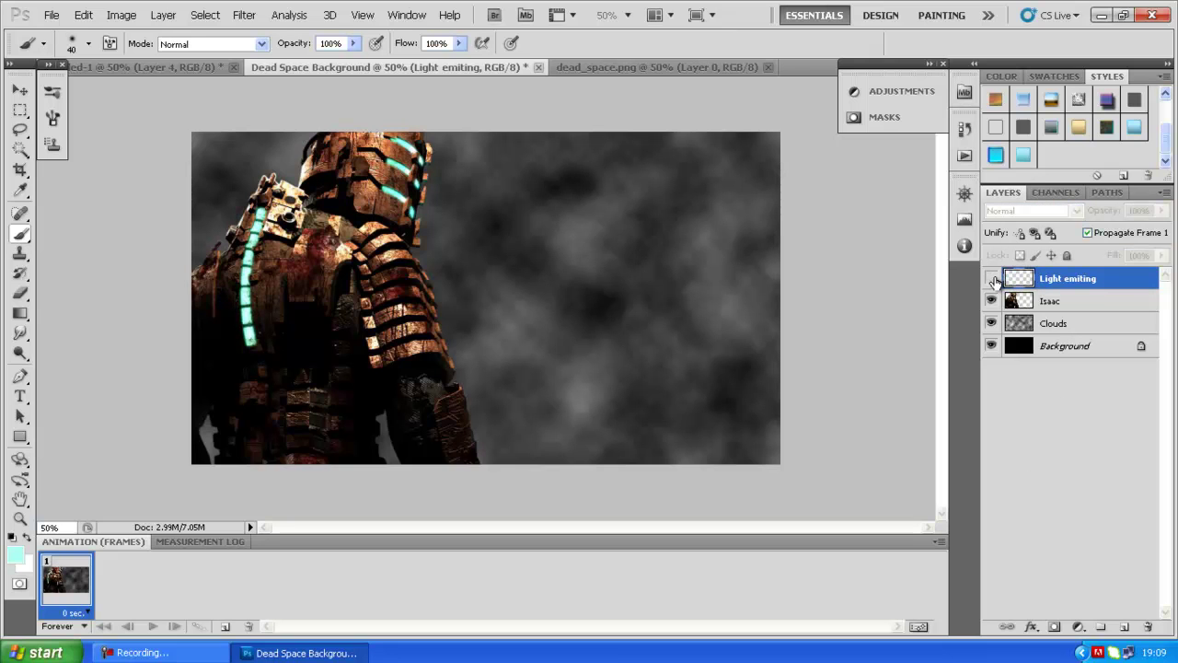
{"action": "left_click", "coordinate": [992, 279]}
{"action": "left_click", "coordinate": [992, 279]}
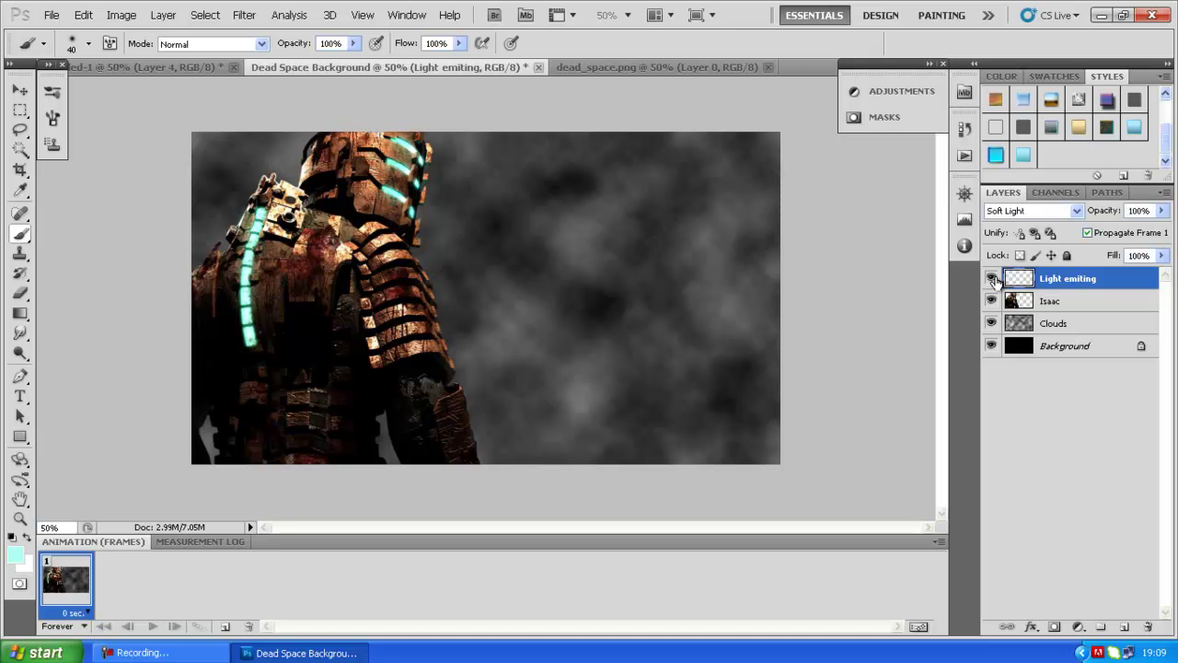
{"action": "left_click", "coordinate": [992, 279]}
{"action": "left_click", "coordinate": [993, 279]}
{"action": "left_click", "coordinate": [1080, 301]}
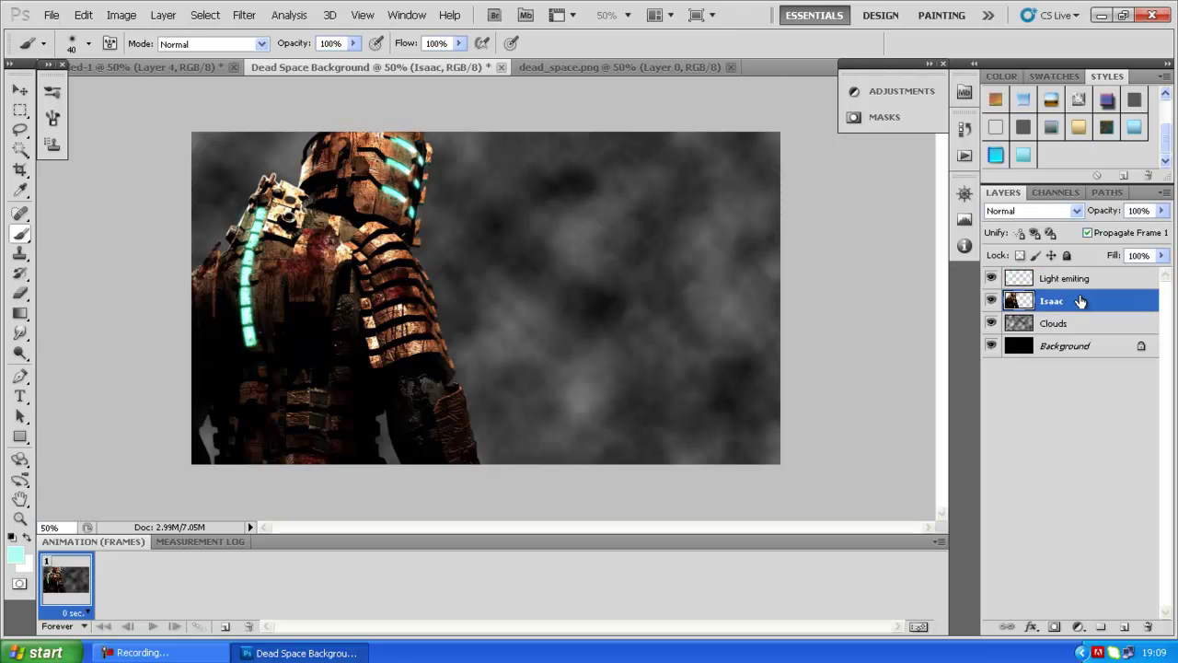
{"action": "left_click", "coordinate": [1079, 279]}
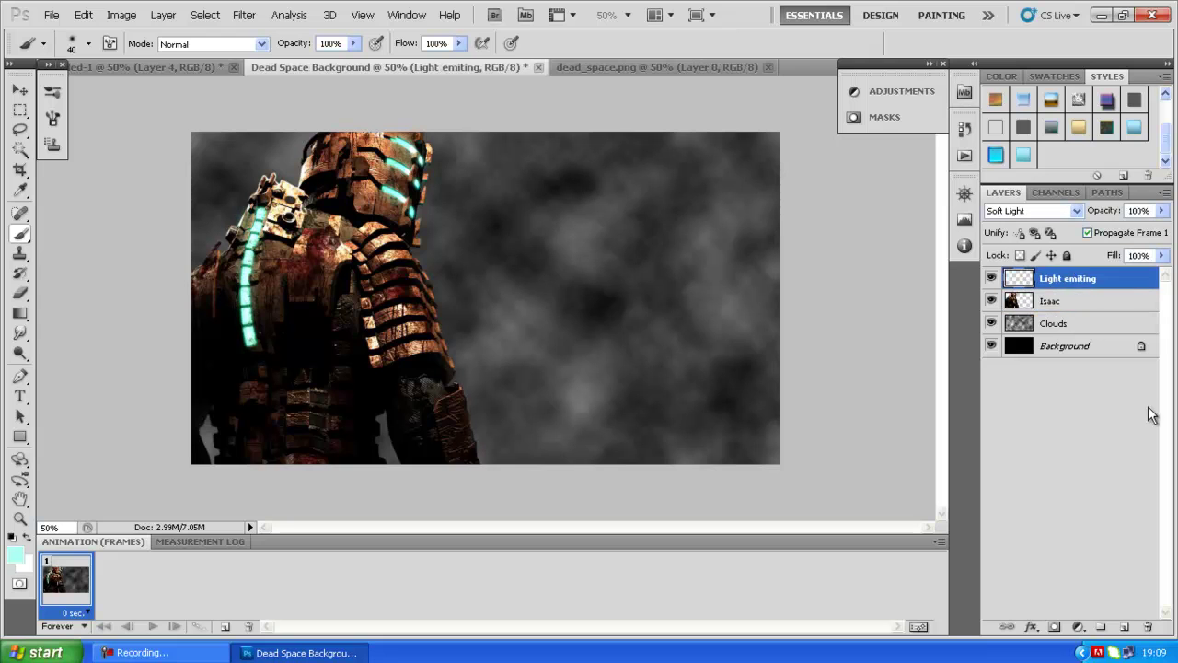
Step: Add a new top layer named 'Brightening'
{"action": "left_click", "coordinate": [1126, 625]}
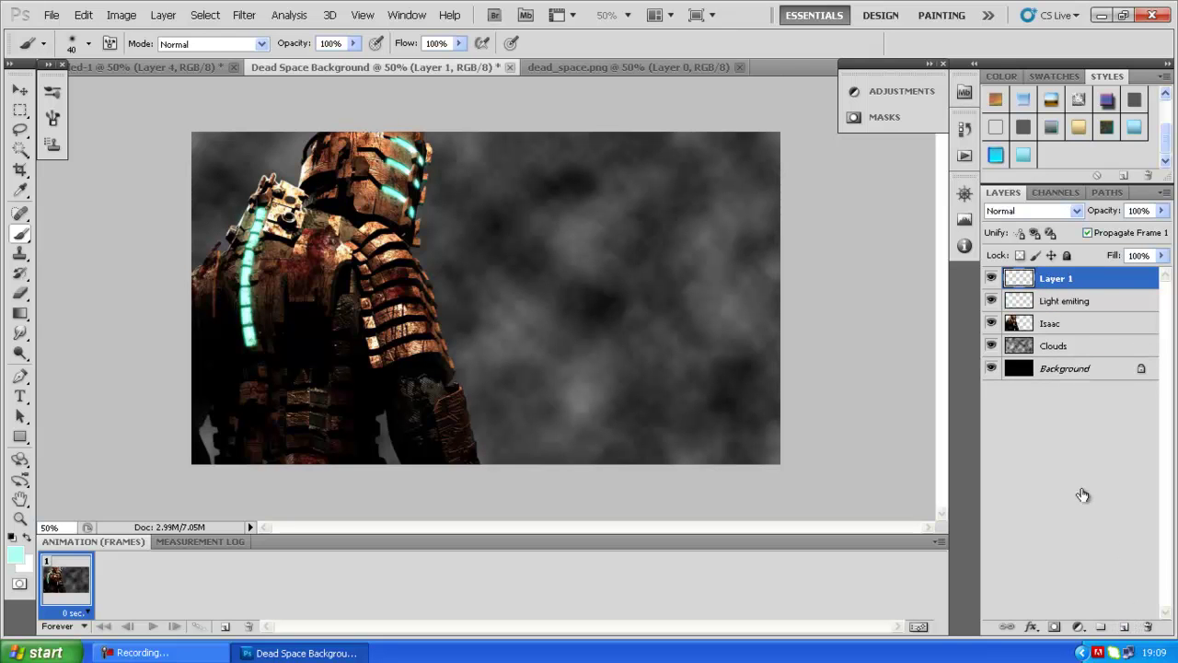
{"action": "double_click", "coordinate": [1068, 281]}
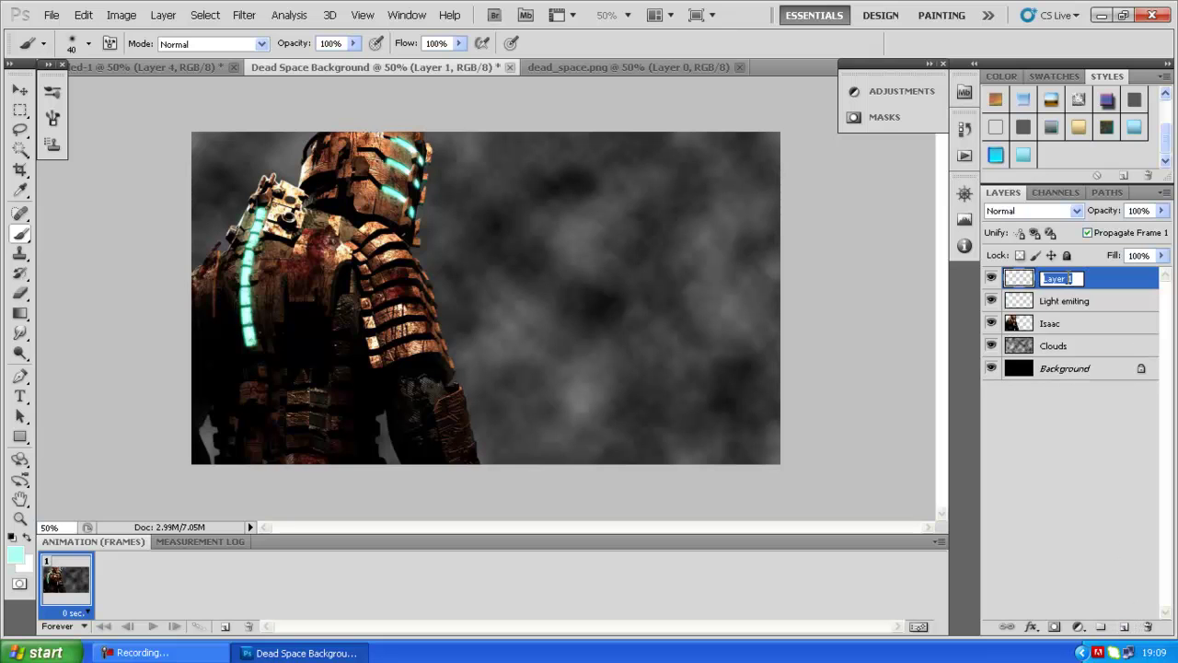
{"action": "type", "text": "Brightening"}
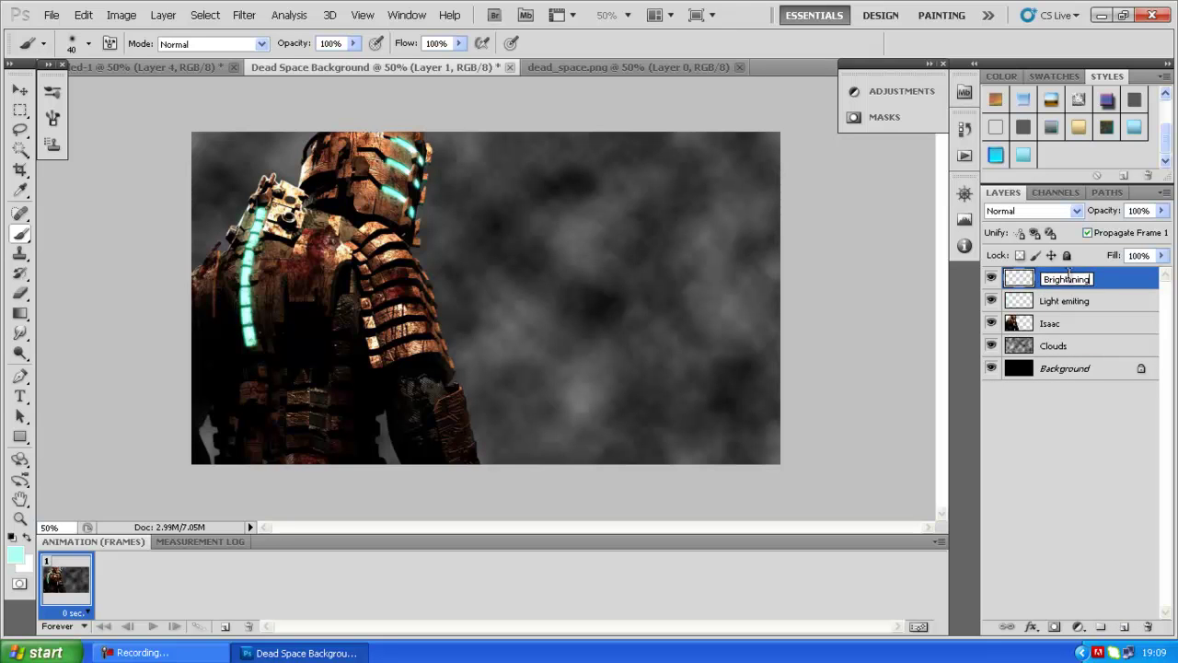
{"action": "key", "text": "Return"}
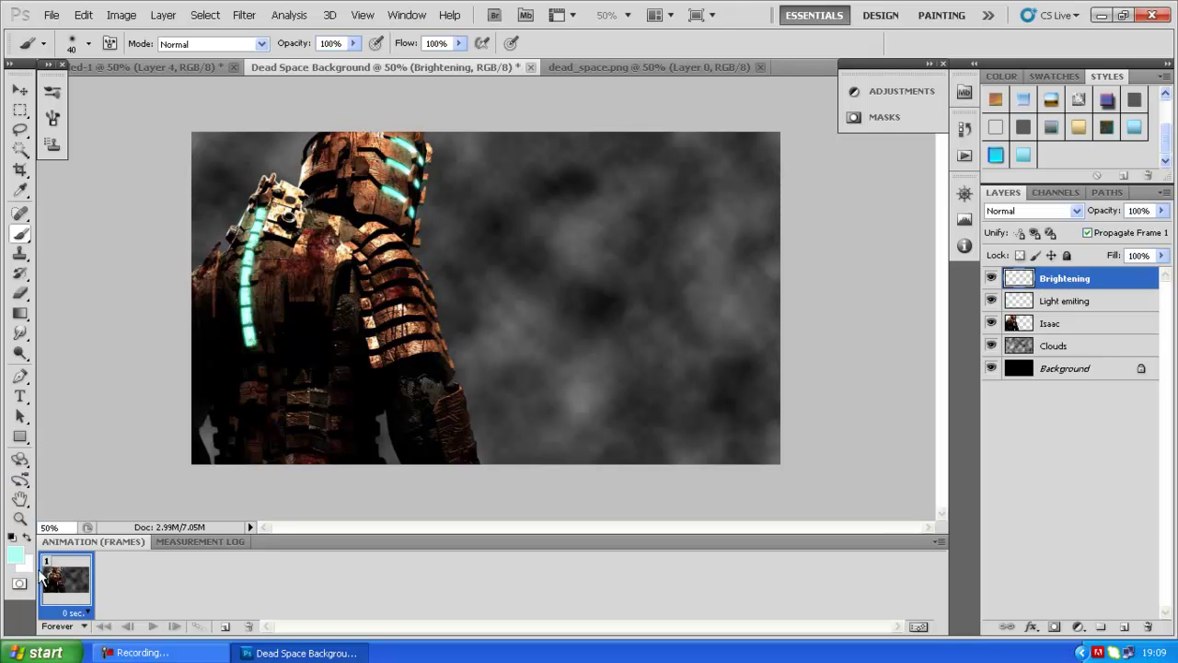
Step: Set a pale yellow foreground and paint soft glows on the arm with a size 90 brush
{"action": "left_click", "coordinate": [15, 556]}
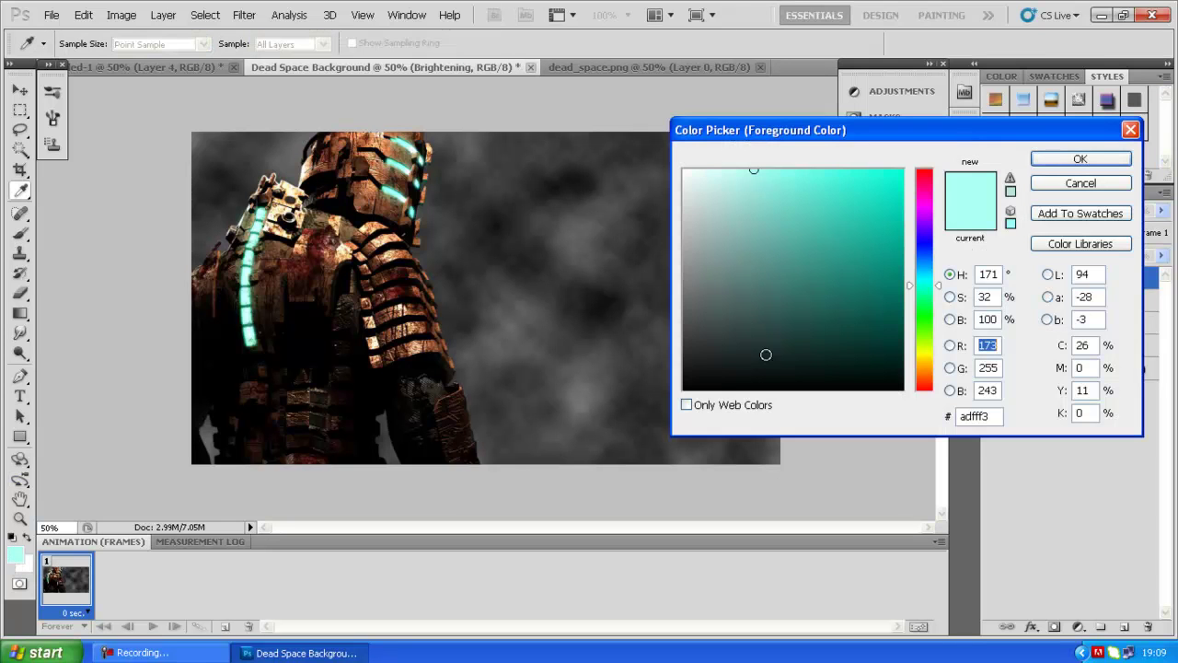
{"action": "left_click_drag", "start_coordinate": [931, 285], "coordinate": [926, 353]}
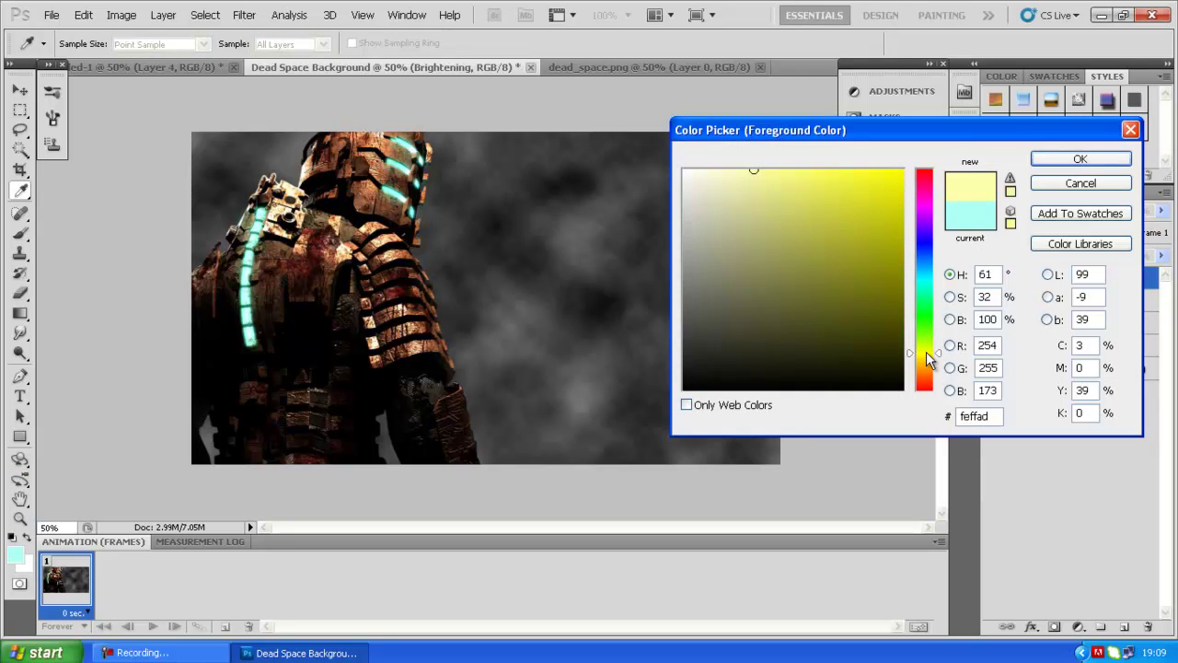
{"action": "left_click", "coordinate": [1081, 159]}
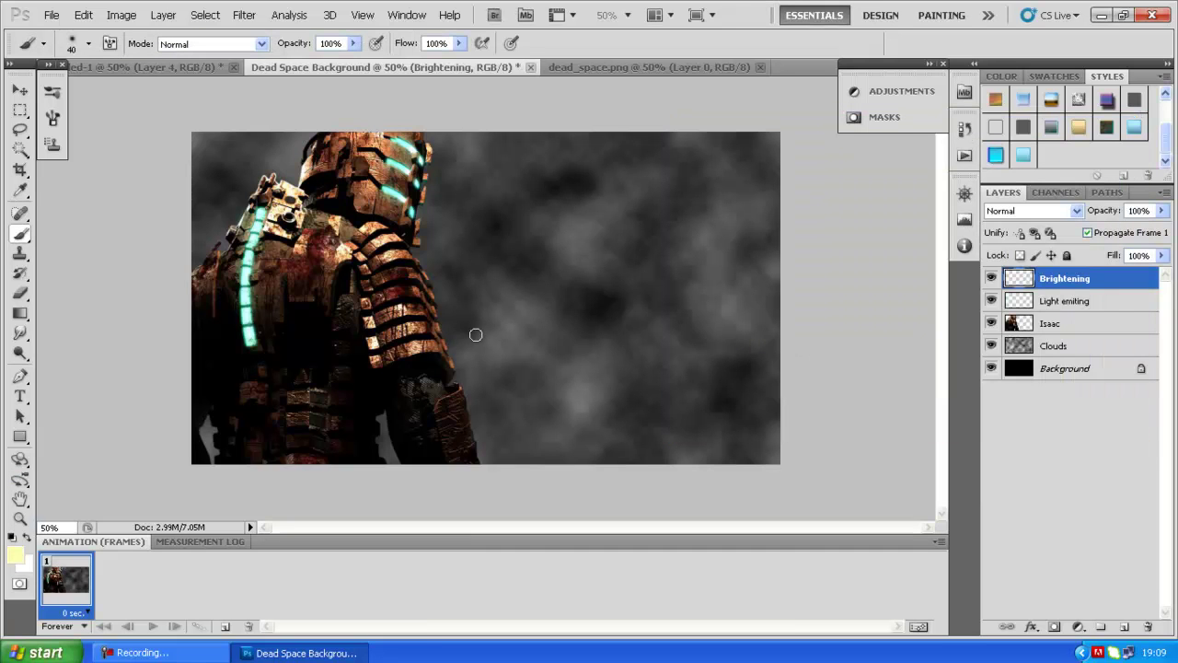
{"action": "key", "text": "bracketright"}
{"action": "key", "text": "bracketright"}
{"action": "key", "text": "bracketright"}
{"action": "key", "text": "bracketright"}
{"action": "key", "text": "bracketright"}
{"action": "left_click", "coordinate": [385, 328]}
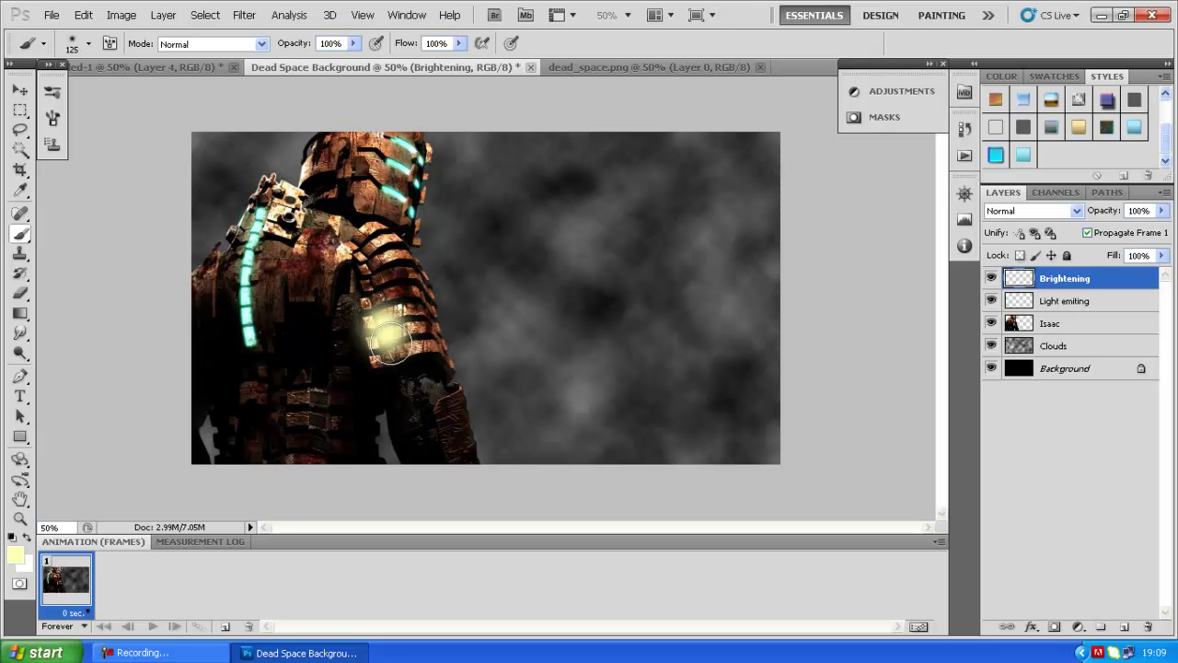
{"action": "left_click", "coordinate": [408, 330]}
{"action": "left_click", "coordinate": [416, 339]}
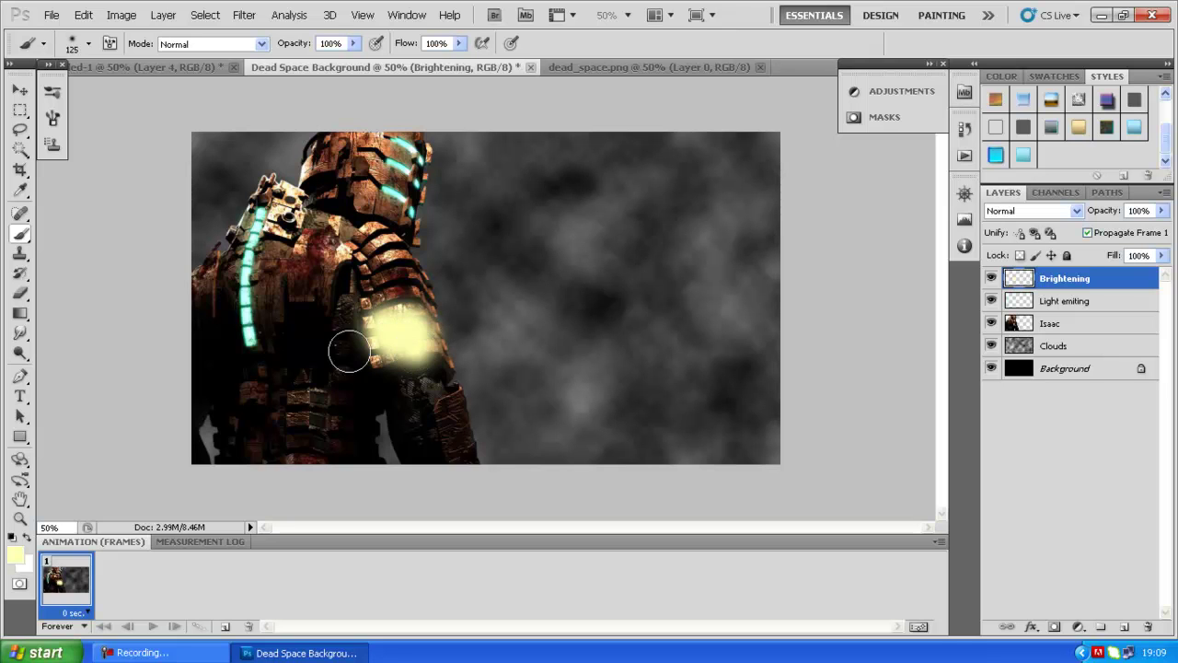
Step: Paint soft yellow glows on the shoulder, the helmet and the helmet's left edge
{"action": "left_click", "coordinate": [328, 236]}
{"action": "left_click", "coordinate": [328, 236]}
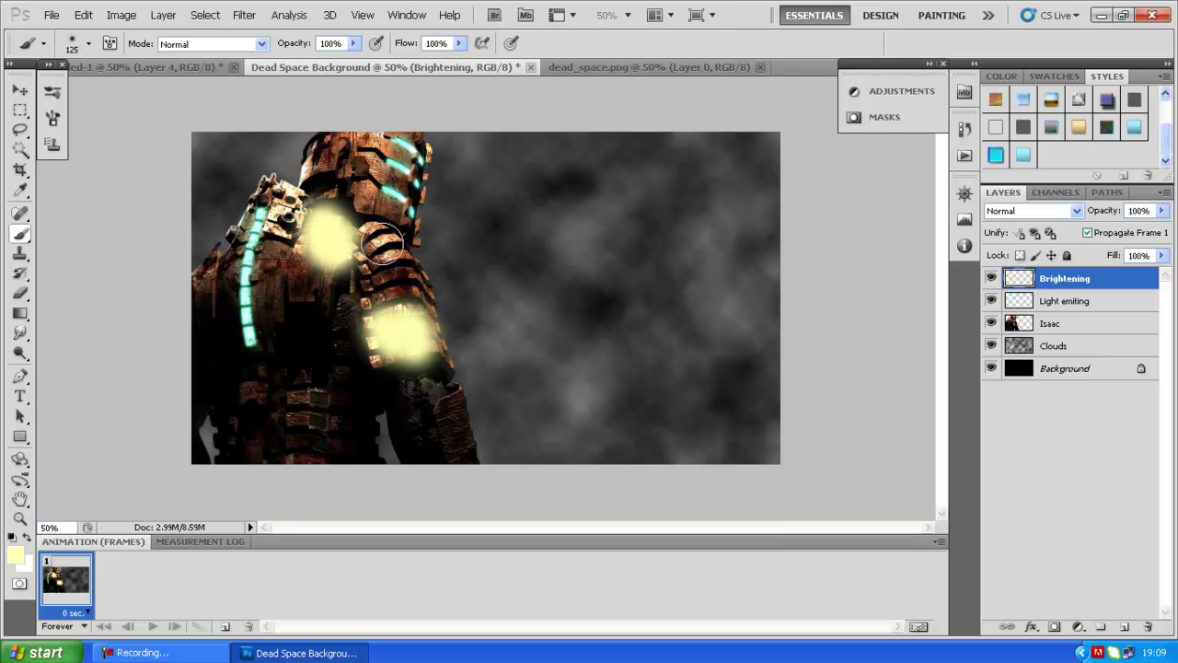
{"action": "left_click", "coordinate": [355, 168]}
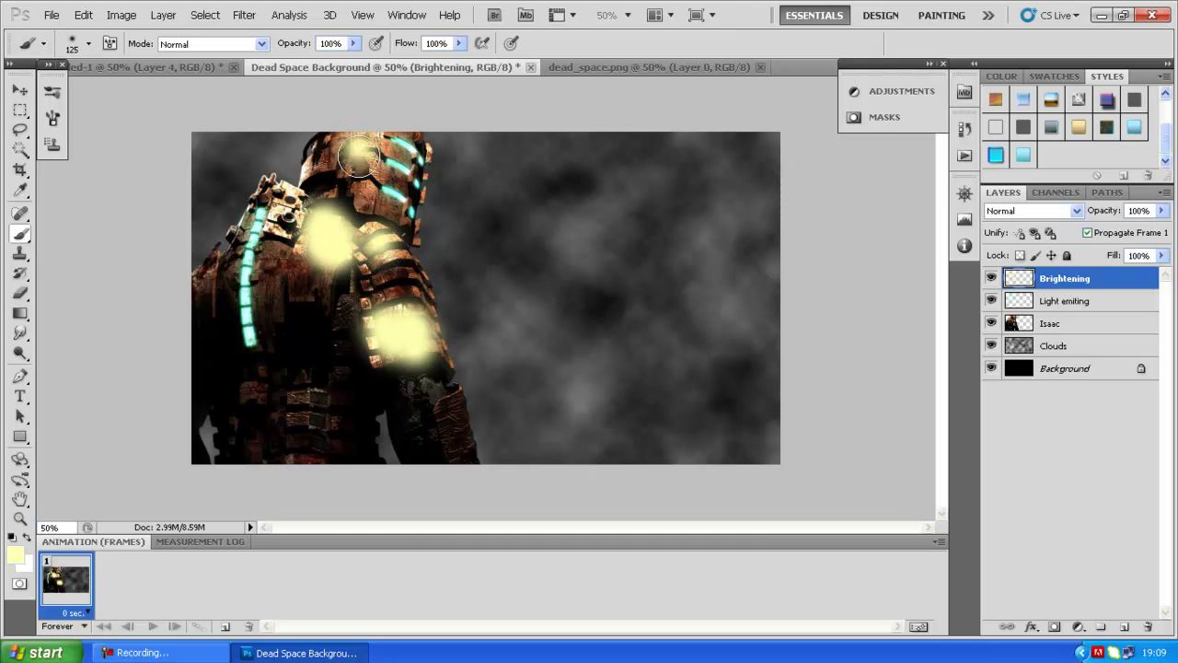
{"action": "left_click", "coordinate": [355, 168]}
{"action": "left_click", "coordinate": [355, 167]}
{"action": "key", "text": "bracketleft"}
{"action": "key", "text": "bracketleft"}
{"action": "key", "text": "bracketleft"}
{"action": "key", "text": "bracketleft"}
{"action": "key", "text": "bracketleft"}
{"action": "key", "text": "bracketleft"}
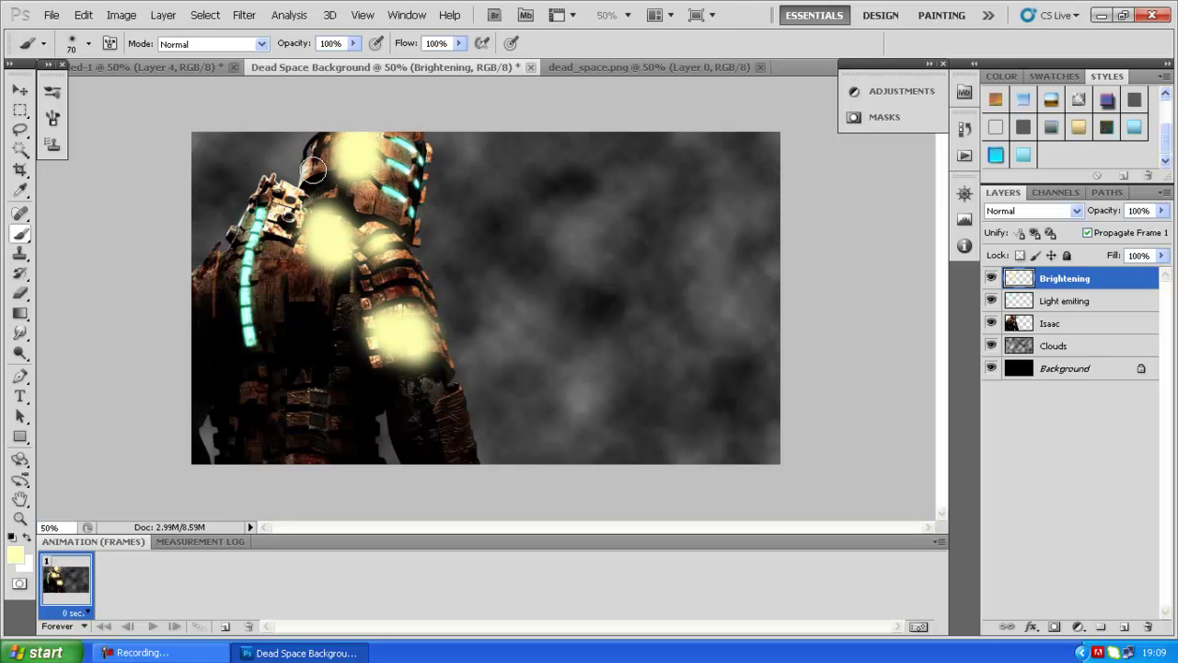
{"action": "left_click", "coordinate": [309, 170]}
{"action": "left_click", "coordinate": [307, 167]}
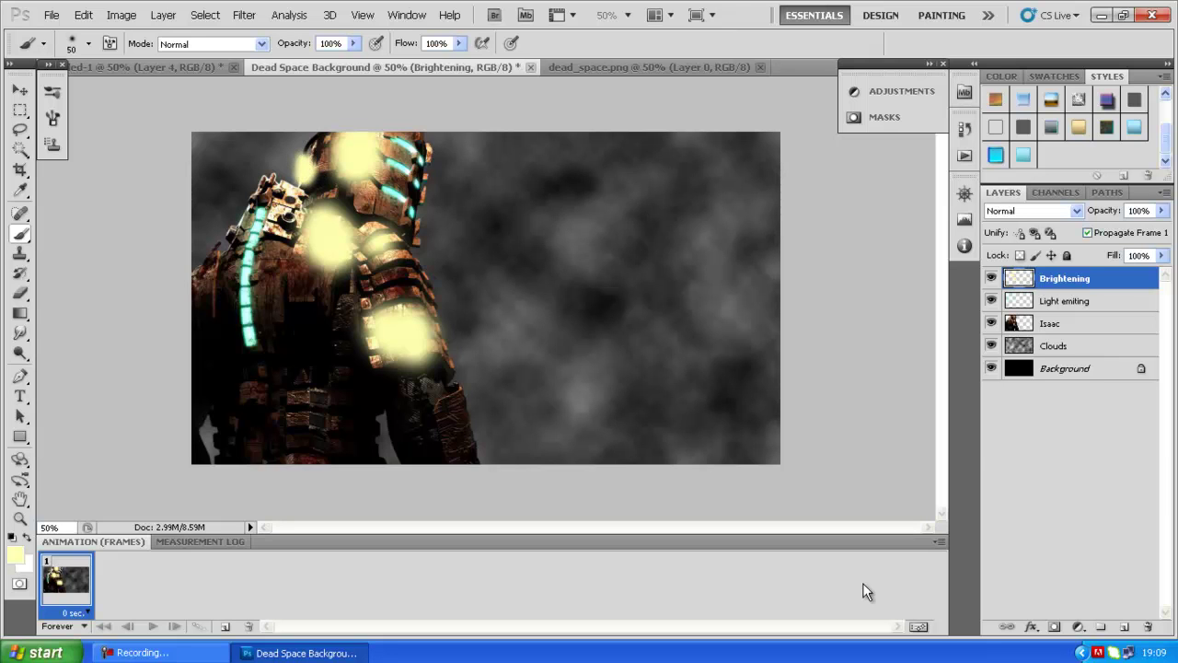
Step: Set the Brightening layer to Soft Light at 50% opacity
{"action": "left_click", "coordinate": [1082, 214]}
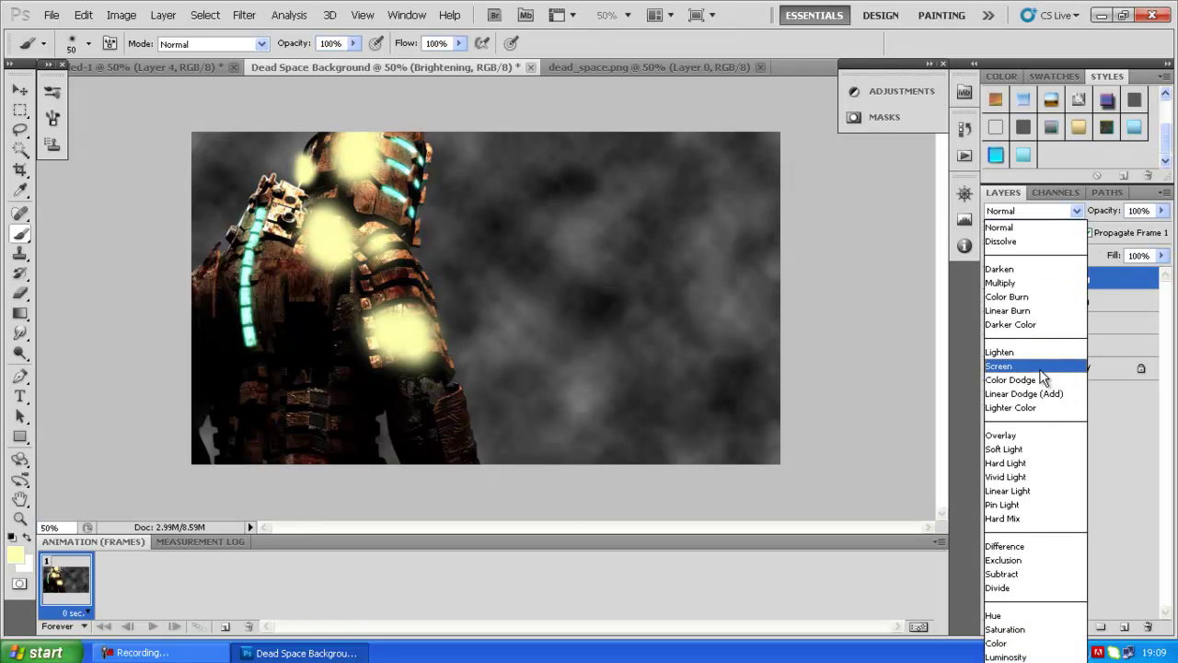
{"action": "left_click", "coordinate": [1040, 449]}
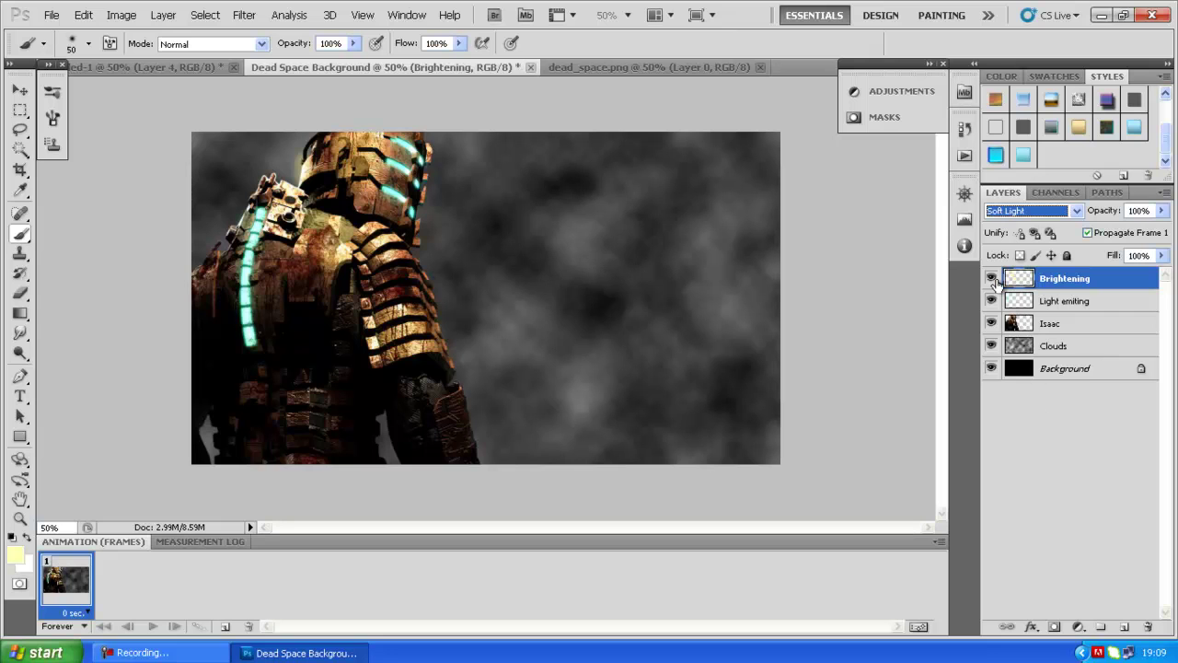
{"action": "left_click", "coordinate": [1161, 209]}
{"action": "left_click_drag", "start_coordinate": [1159, 231], "coordinate": [1119, 225]}
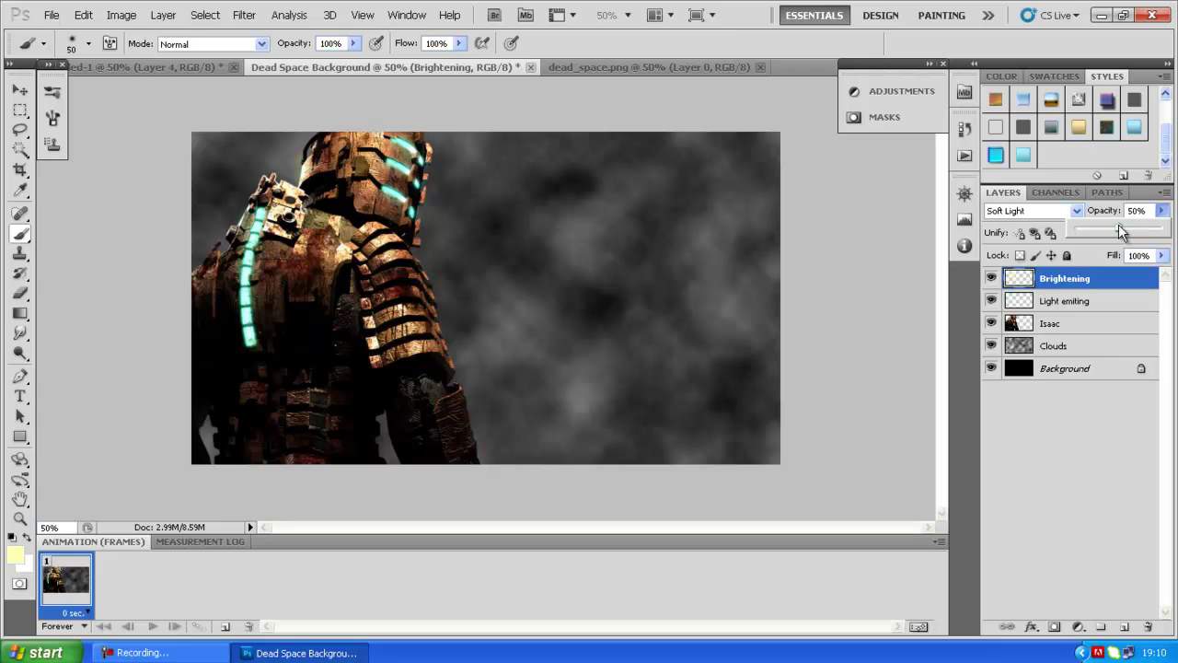
{"action": "left_click", "coordinate": [1162, 211]}
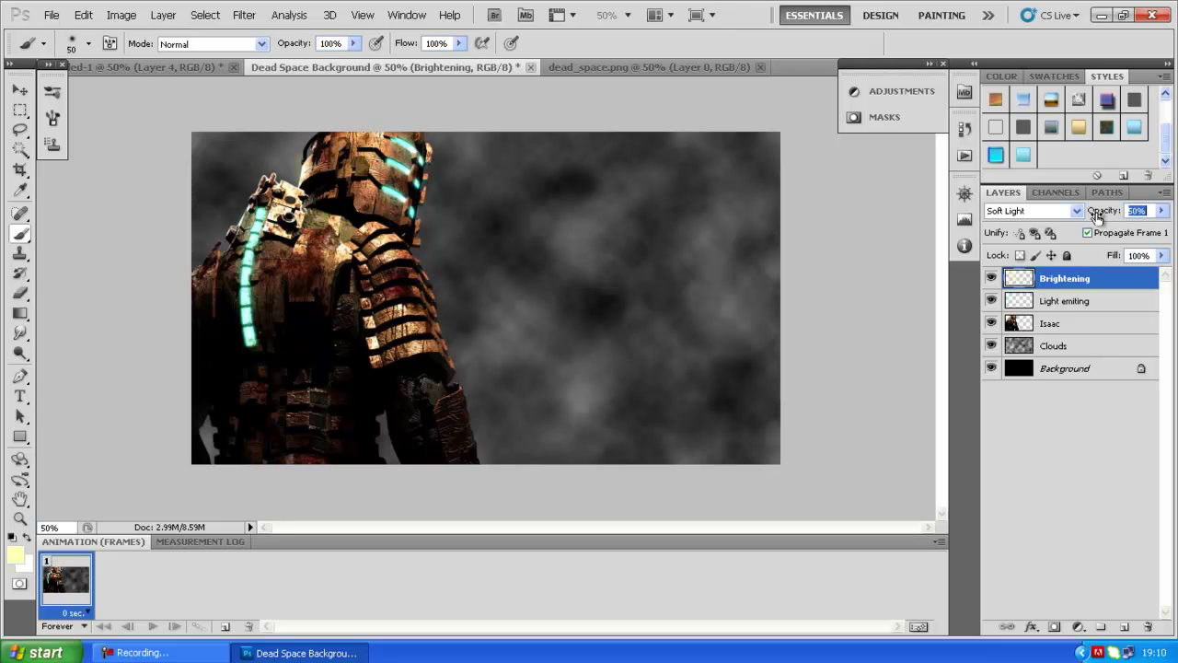
Step: Try Screen blending on Brightening, then revert to Soft Light
{"action": "left_click", "coordinate": [1079, 212]}
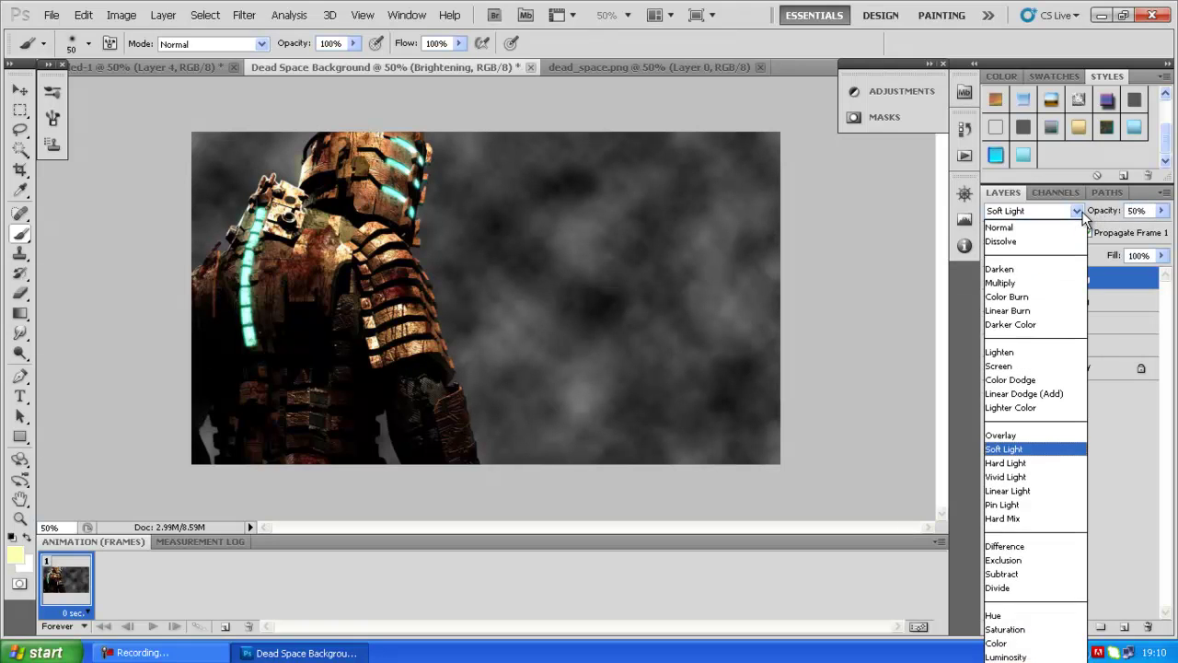
{"action": "left_click", "coordinate": [995, 366]}
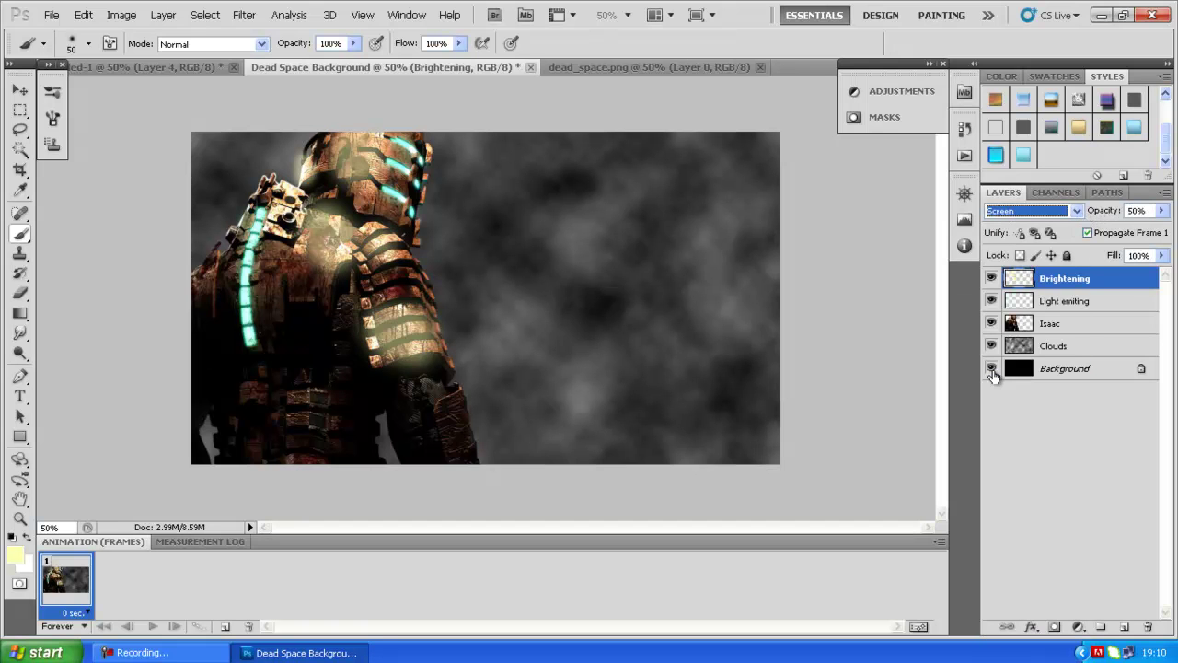
{"action": "left_click", "coordinate": [1077, 211]}
{"action": "left_click", "coordinate": [996, 452]}
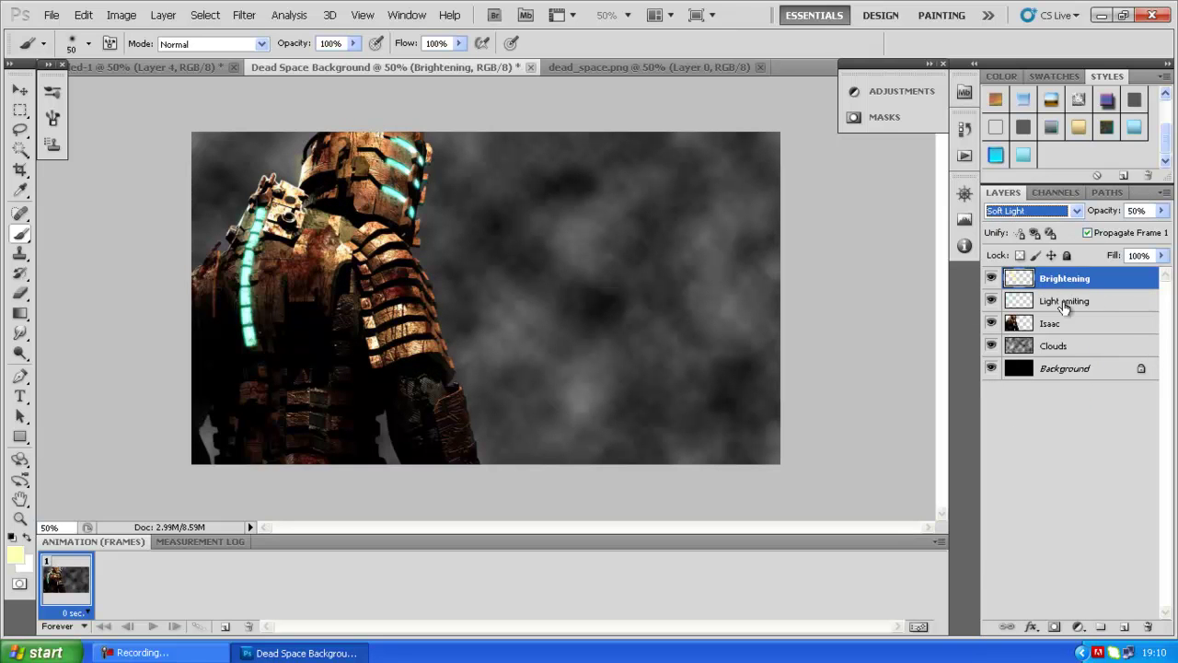
Step: Toggle the Brightening layer's visibility repeatedly to compare the effect
{"action": "left_click", "coordinate": [991, 278]}
{"action": "left_click", "coordinate": [991, 278]}
{"action": "left_click", "coordinate": [992, 278]}
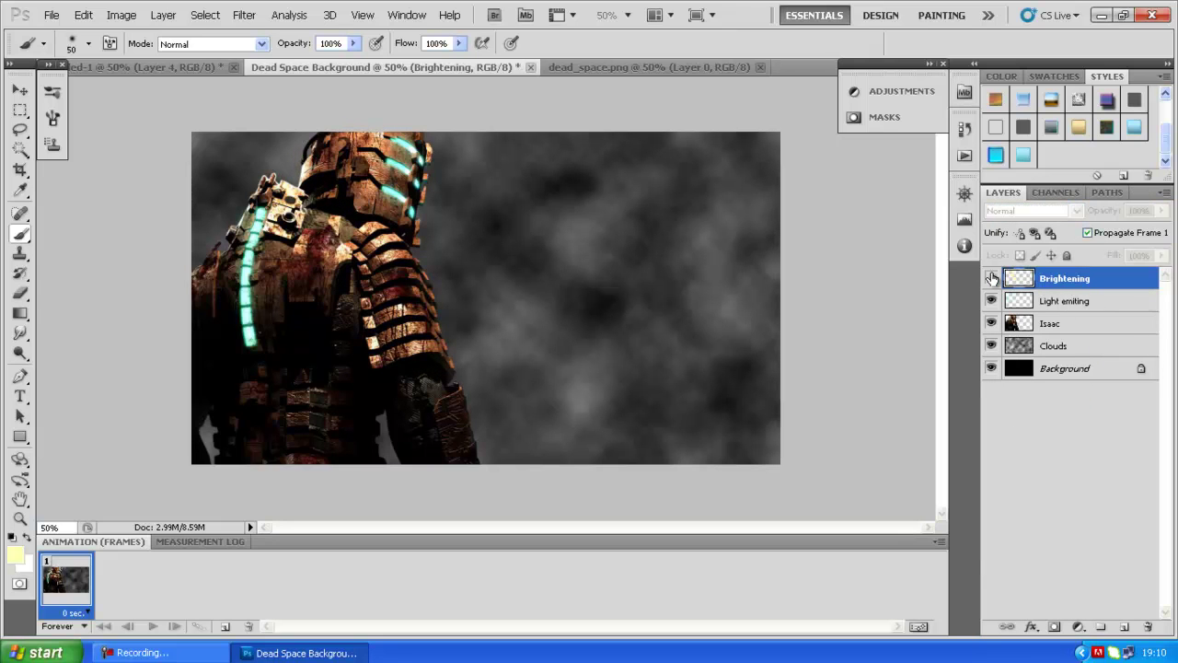
{"action": "left_click", "coordinate": [992, 278]}
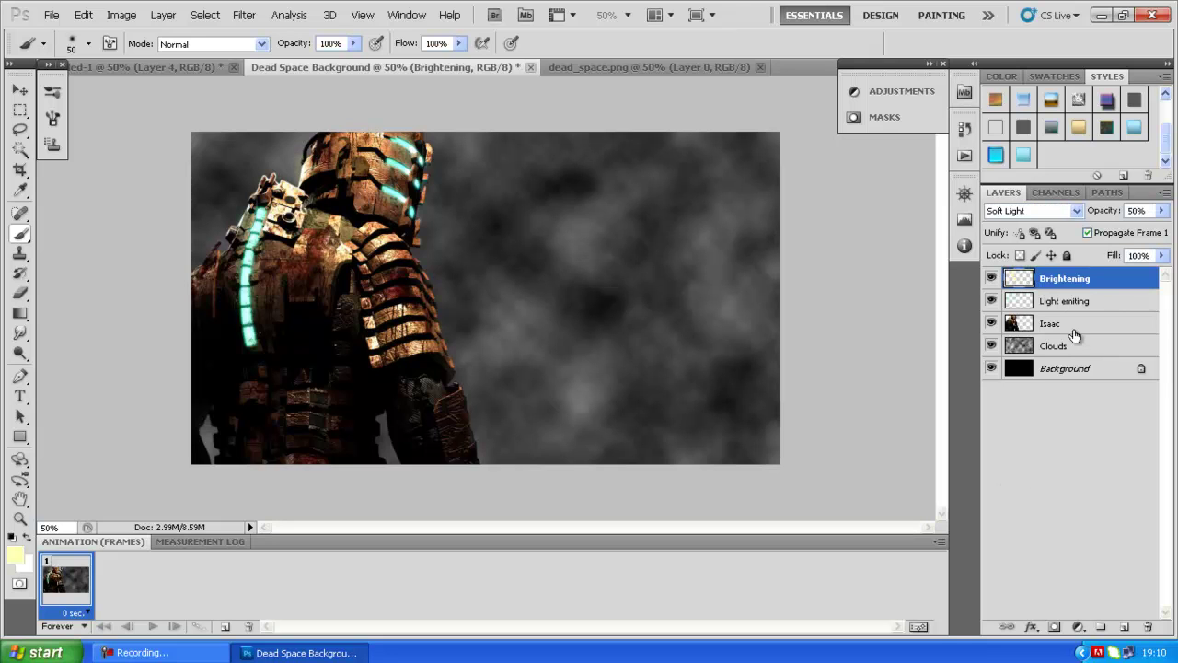
{"action": "left_click", "coordinate": [991, 280]}
{"action": "left_click", "coordinate": [991, 280]}
Step: Inspect the Enter The Dark text layer in Untitled-1, then return to Dead Space Background
{"action": "left_click", "coordinate": [180, 72]}
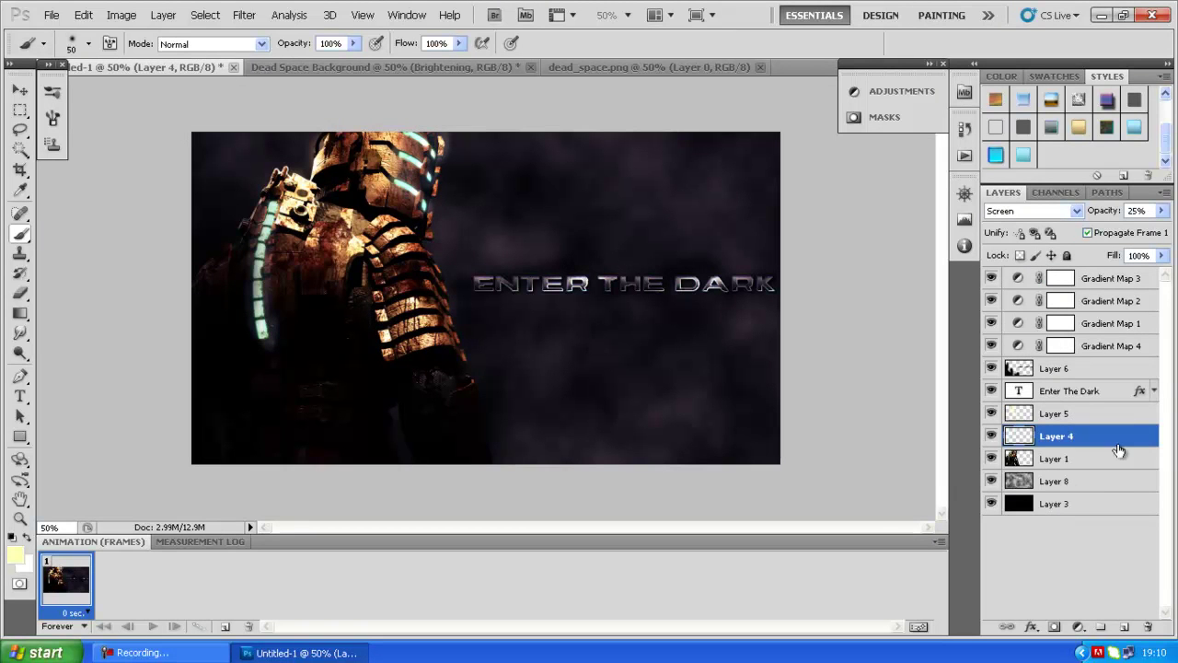
{"action": "left_click", "coordinate": [1078, 396]}
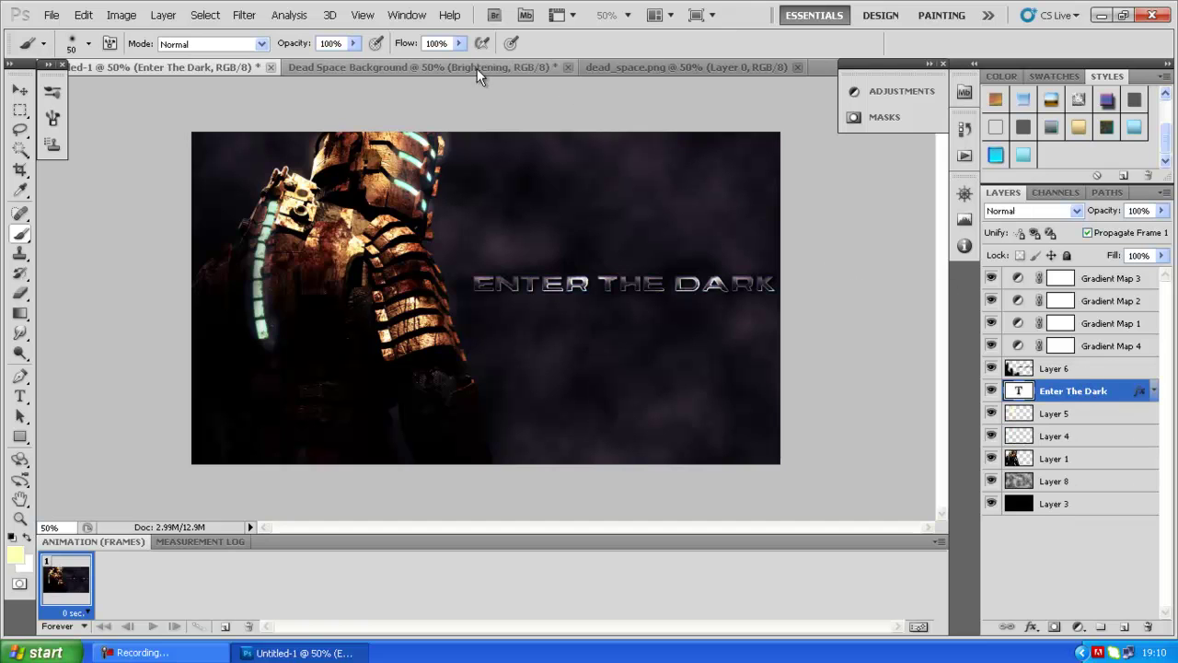
{"action": "left_click", "coordinate": [452, 68]}
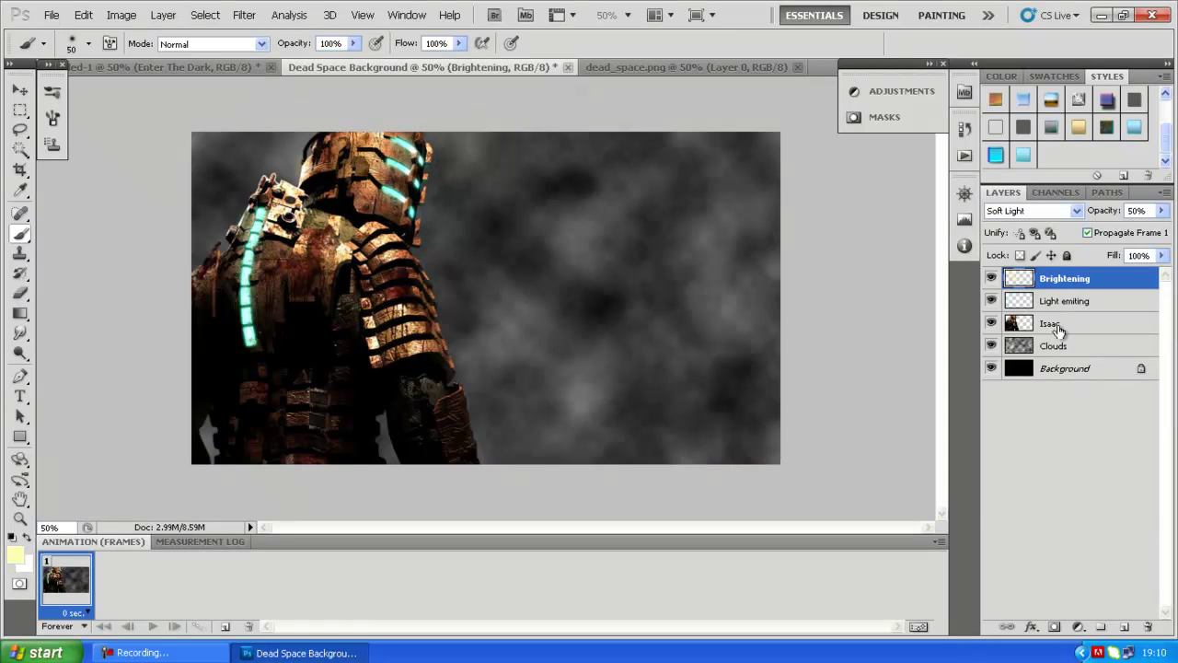
Step: Type the title 'ENTER THE DARK' to the right of Isaac, keeping its pale-yellow colour
{"action": "left_click", "coordinate": [1124, 627]}
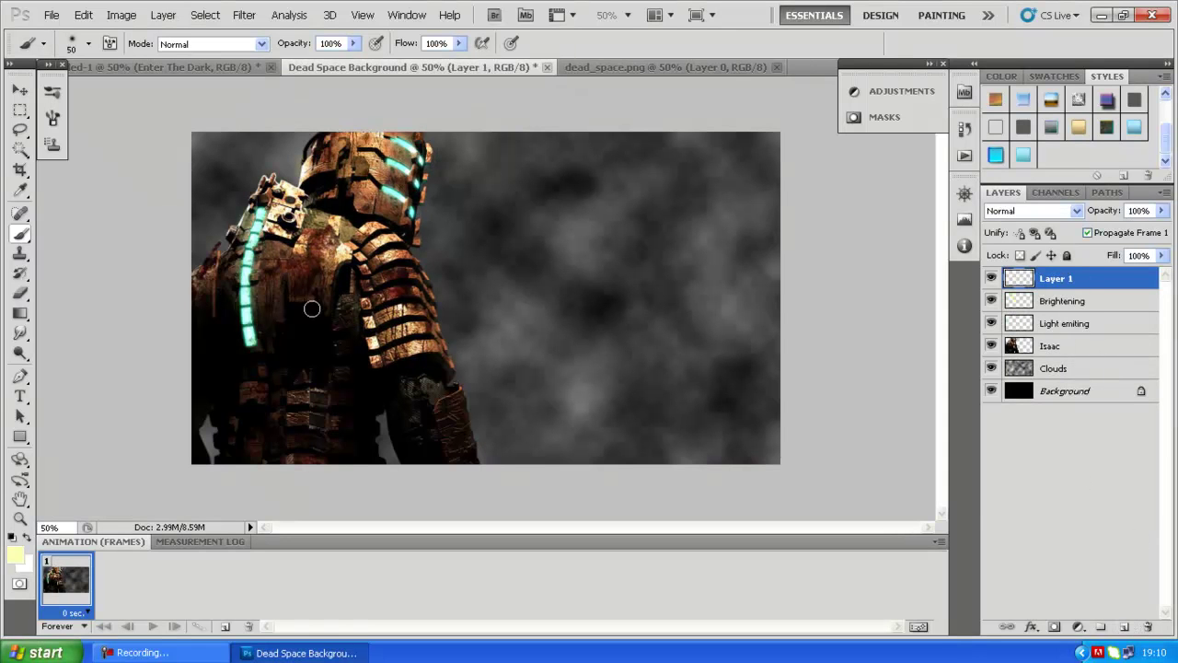
{"action": "left_click", "coordinate": [21, 397]}
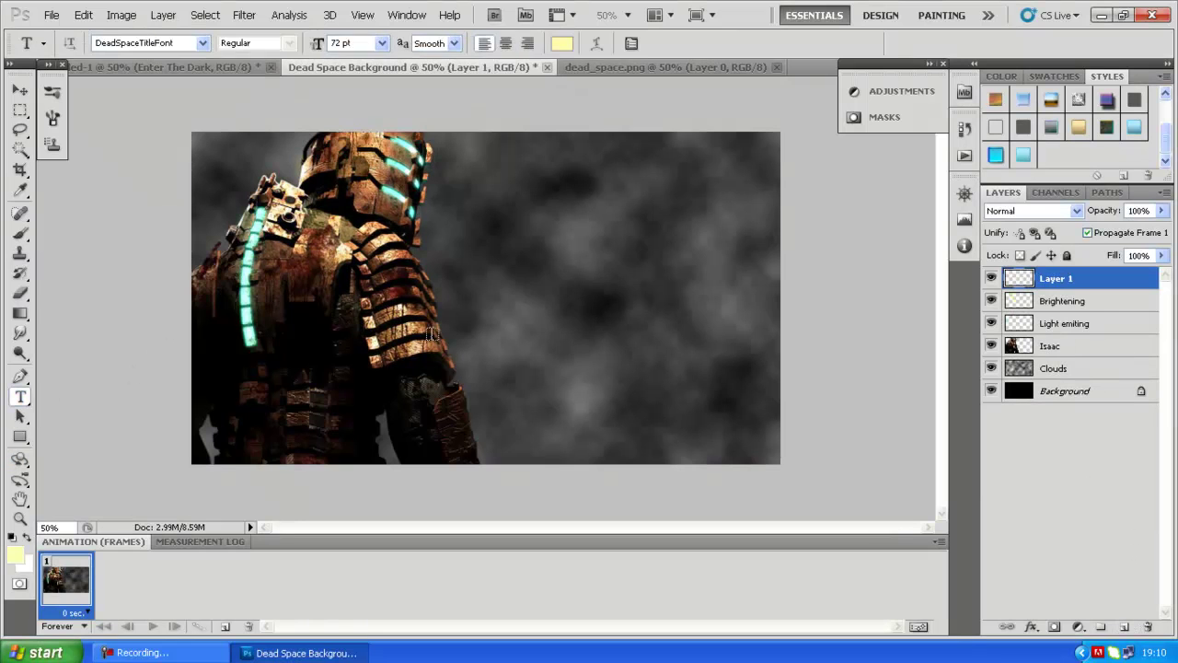
{"action": "left_click", "coordinate": [452, 282]}
{"action": "type", "text": "EN"}
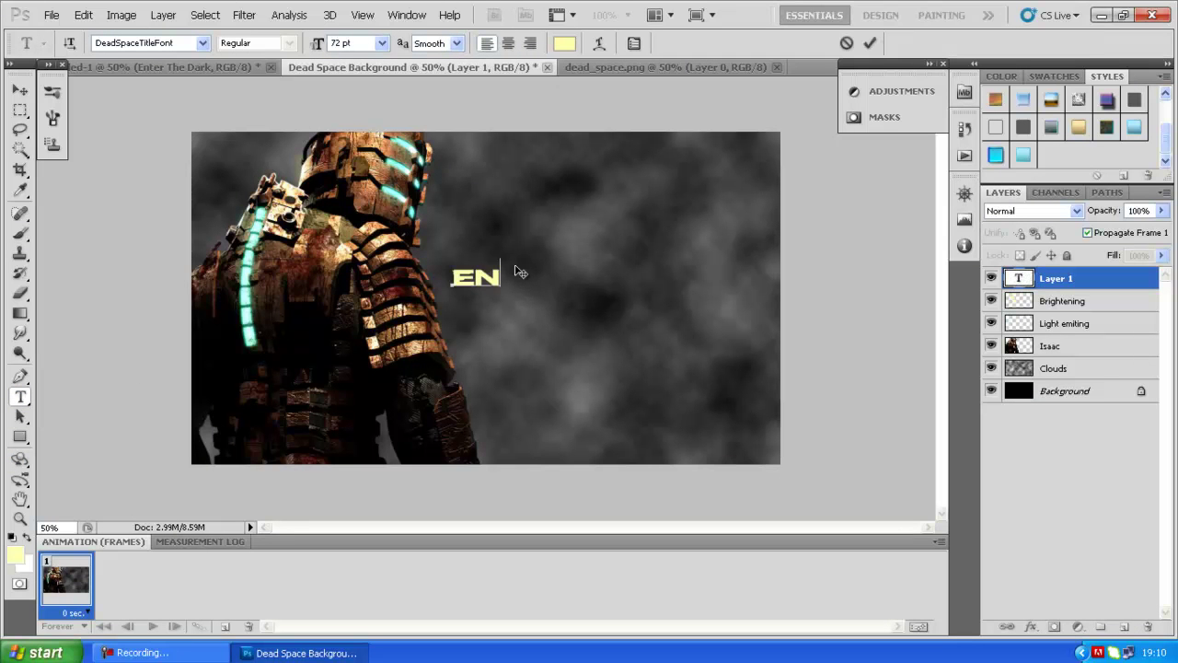
{"action": "type", "text": "TER THE"}
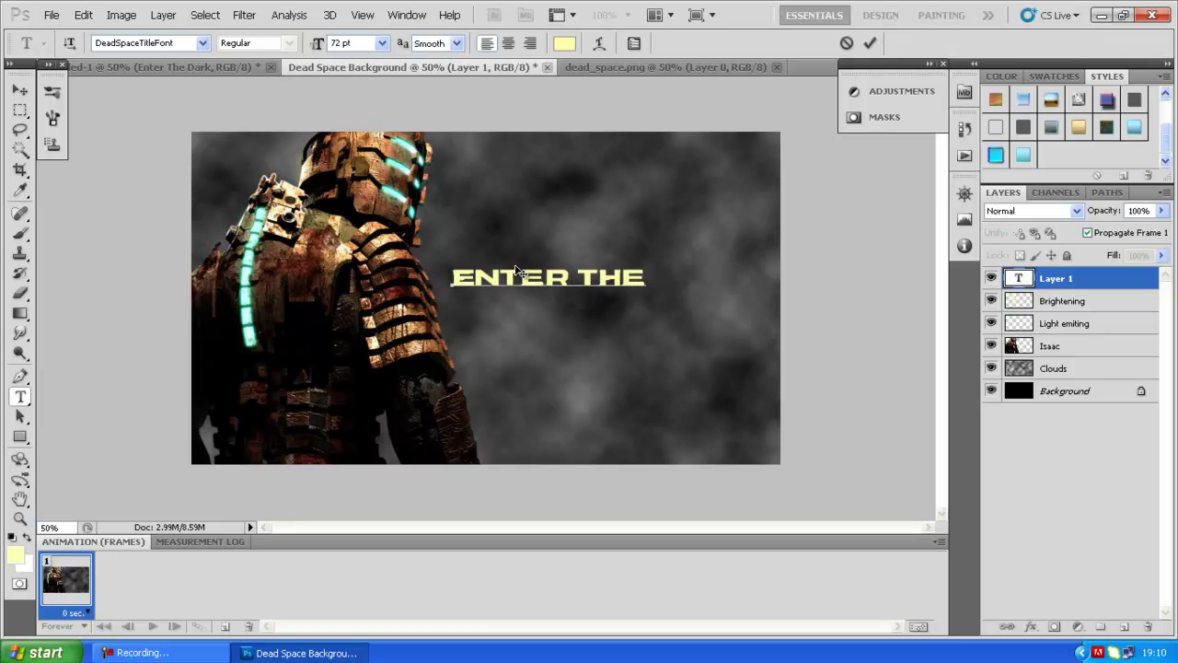
{"action": "type", "text": " DARK"}
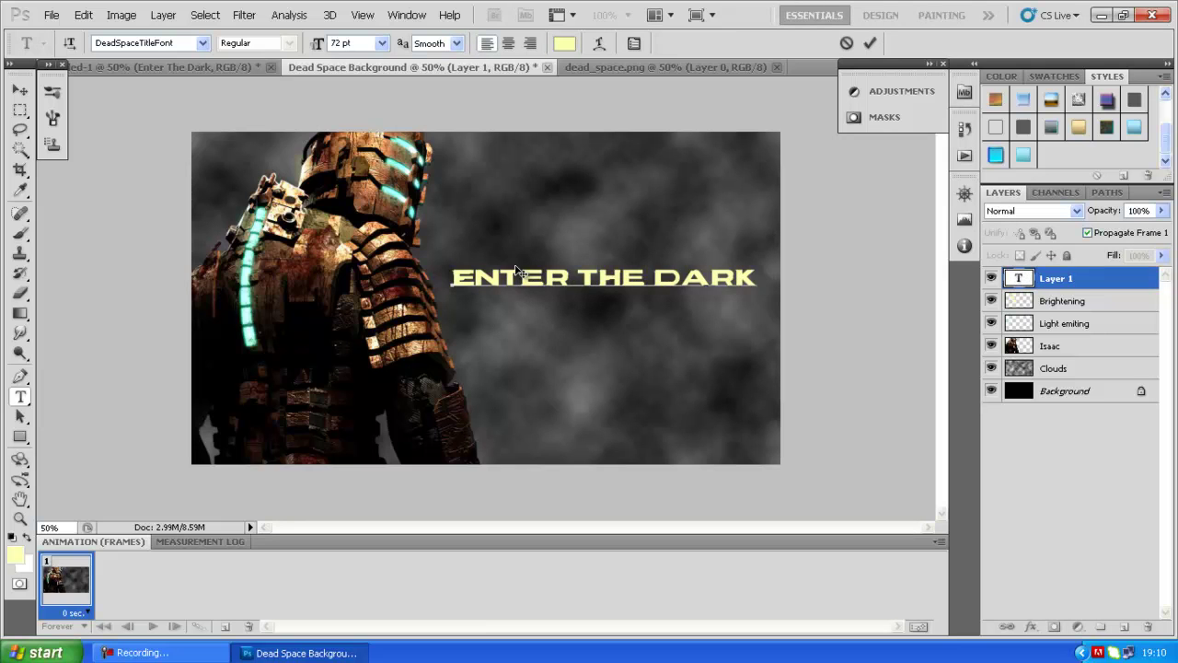
{"action": "left_click", "coordinate": [564, 43]}
{"action": "left_click", "coordinate": [1067, 183]}
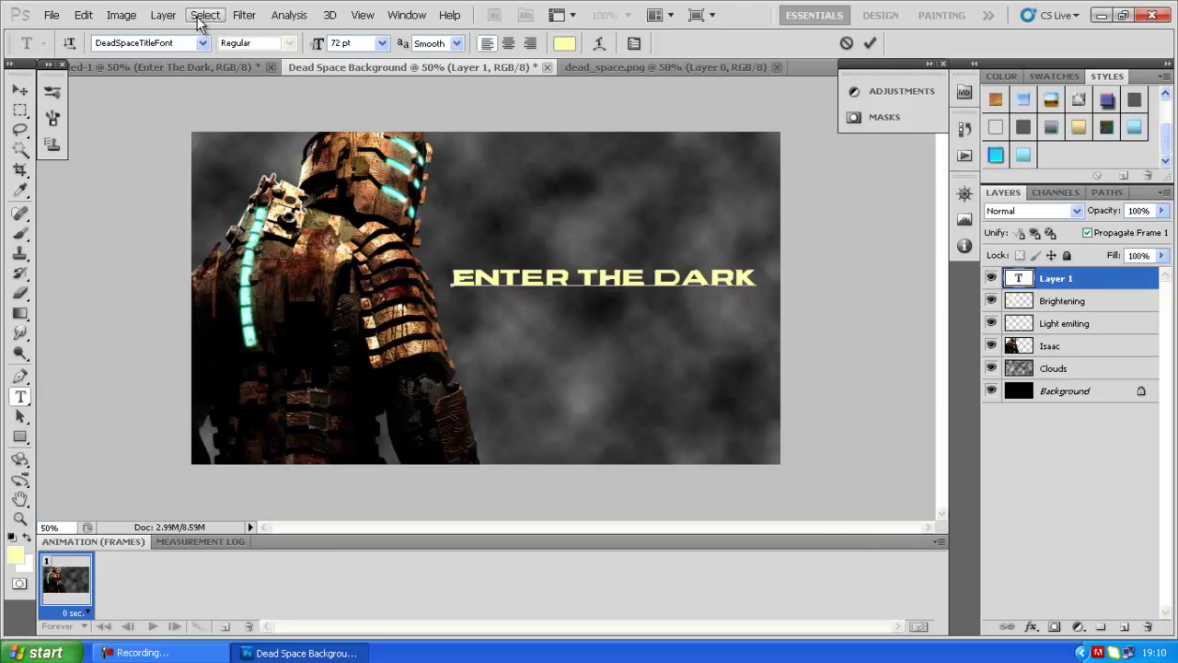
{"action": "left_click", "coordinate": [164, 15]}
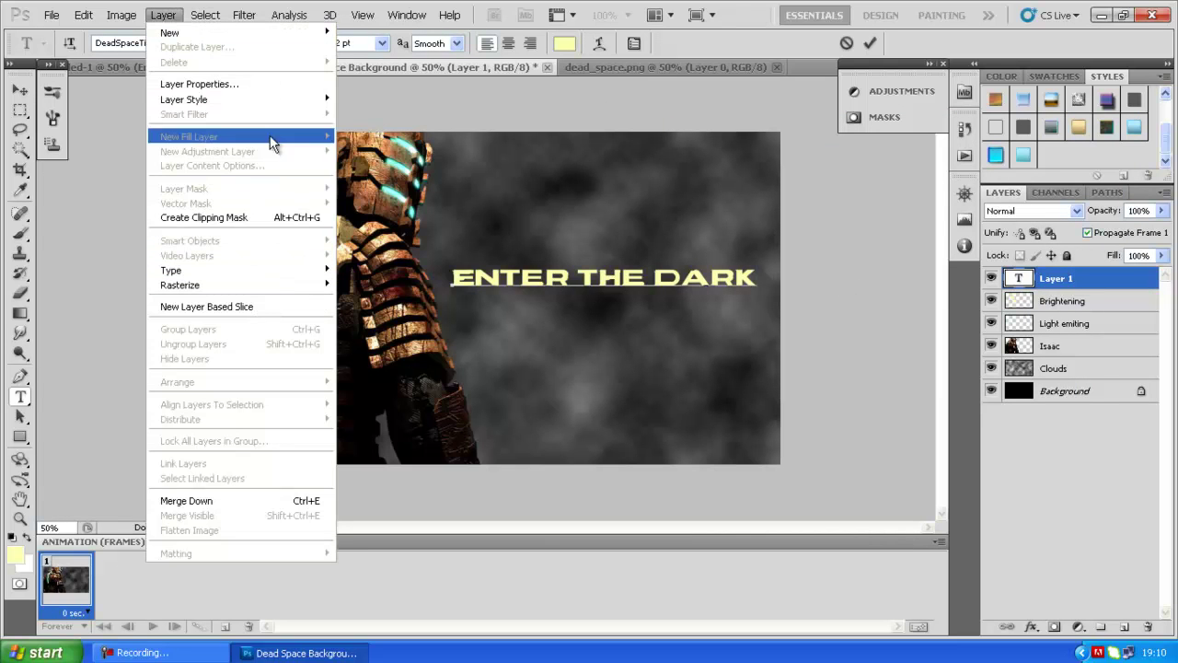
Step: Try Bevel and Emboss, Pattern Overlay and Gradient Overlay effects on the ENTER THE DARK title
{"action": "mouse_move", "coordinate": [281, 97]}
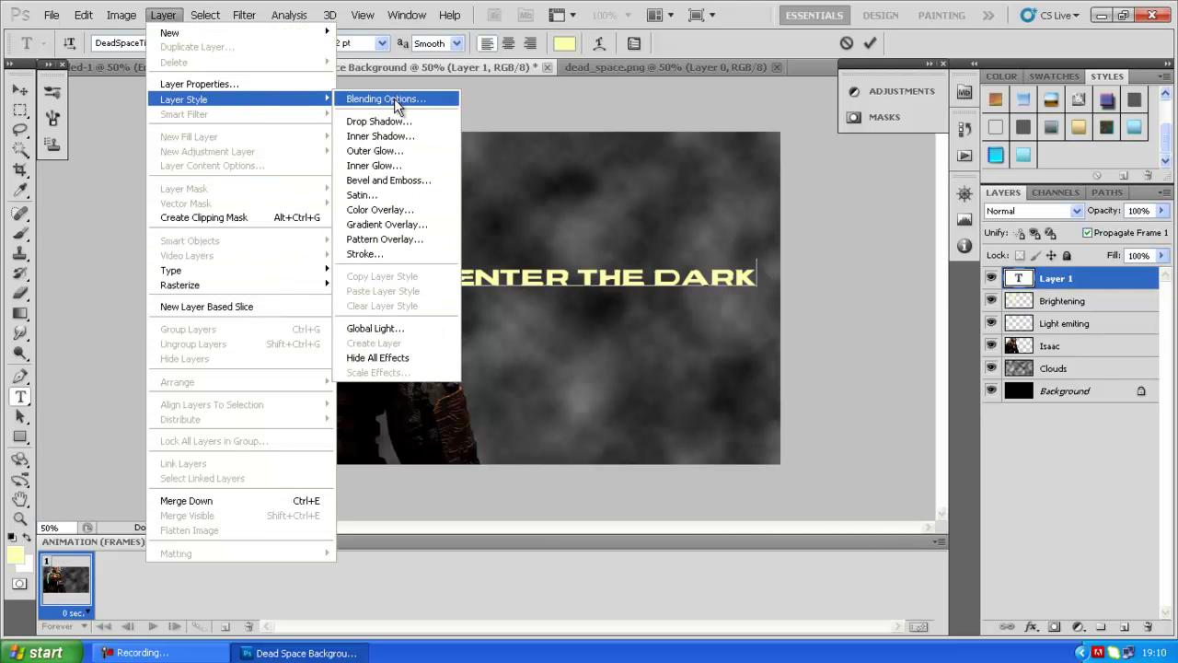
{"action": "left_click", "coordinate": [394, 129]}
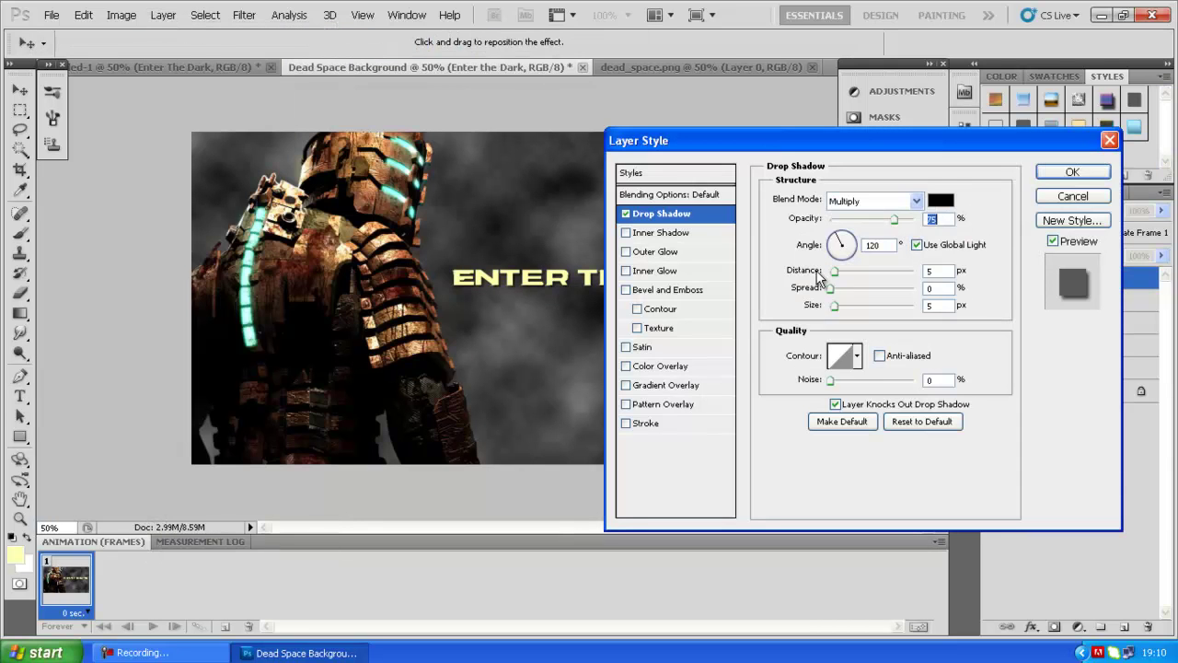
{"action": "left_click", "coordinate": [681, 290]}
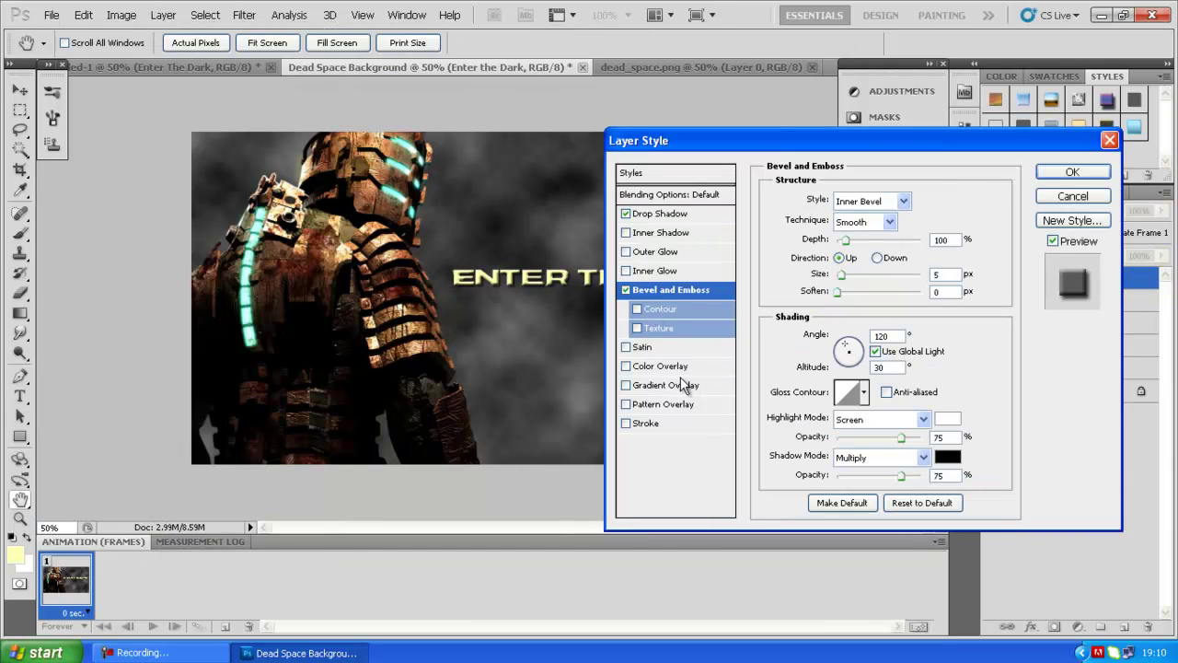
{"action": "left_click", "coordinate": [667, 406]}
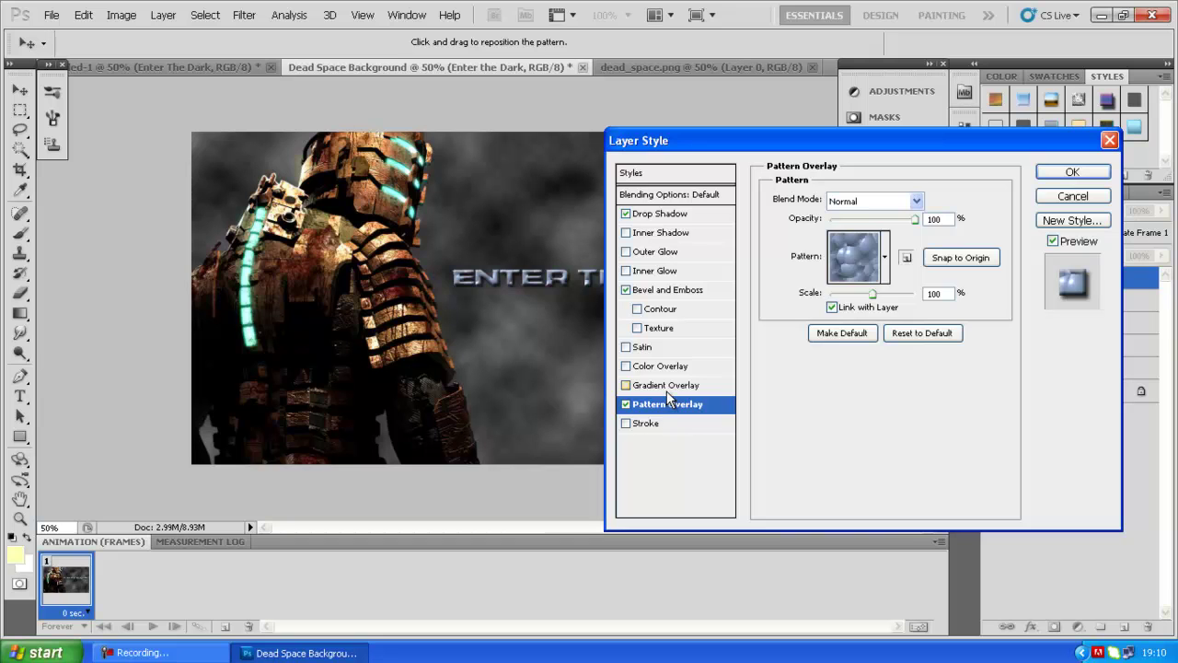
{"action": "left_click", "coordinate": [666, 387]}
Step: Discard the trial effects and apply a metallic silver-blue Styles preset to the title instead
{"action": "left_click", "coordinate": [1084, 198]}
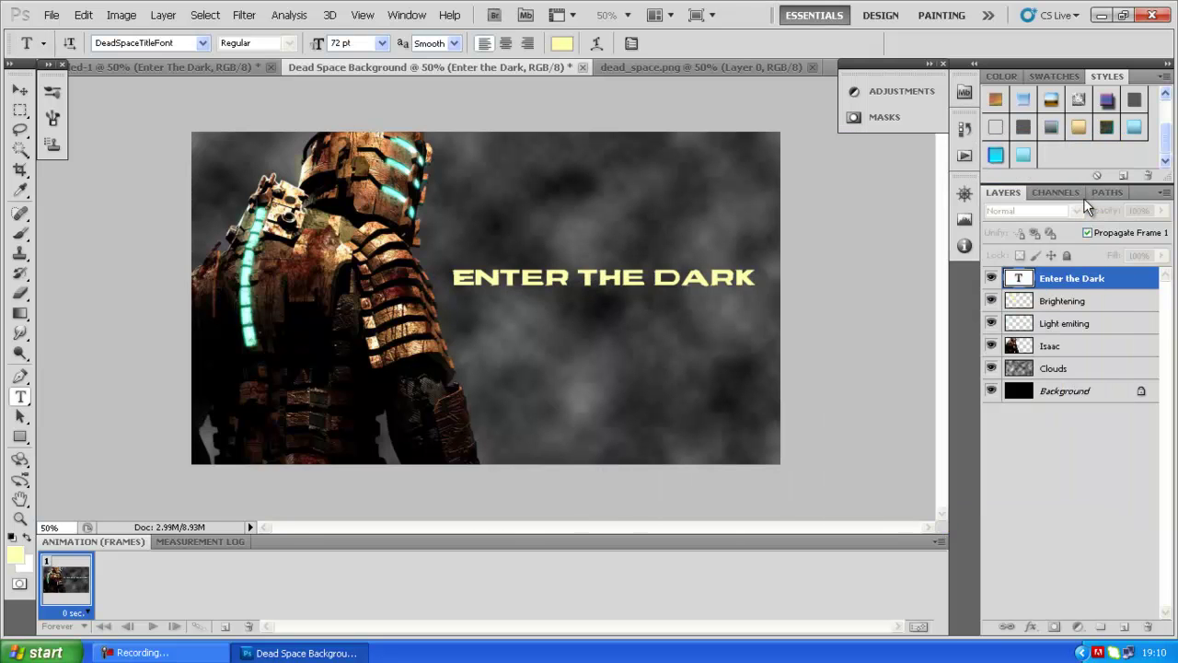
{"action": "left_click", "coordinate": [1051, 128]}
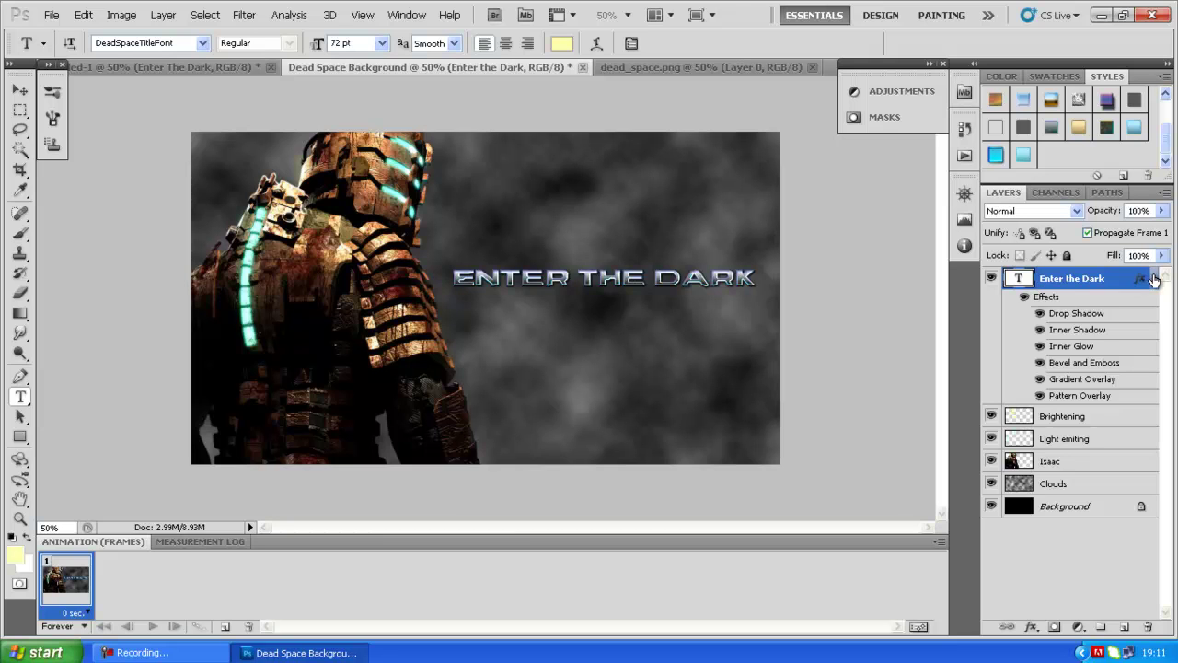
{"action": "left_click", "coordinate": [1153, 278]}
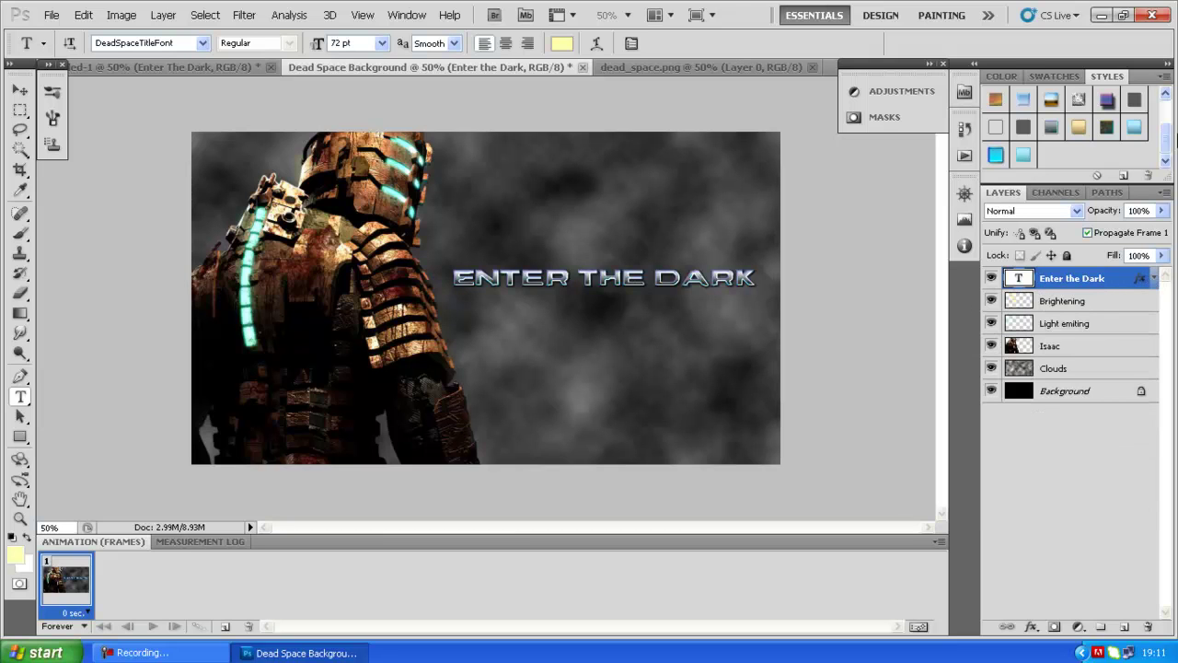
Step: Add a new empty layer above the title and name it 'Shadows'
{"action": "left_click", "coordinate": [1102, 304]}
{"action": "left_click", "coordinate": [1109, 278]}
{"action": "left_click", "coordinate": [1124, 627]}
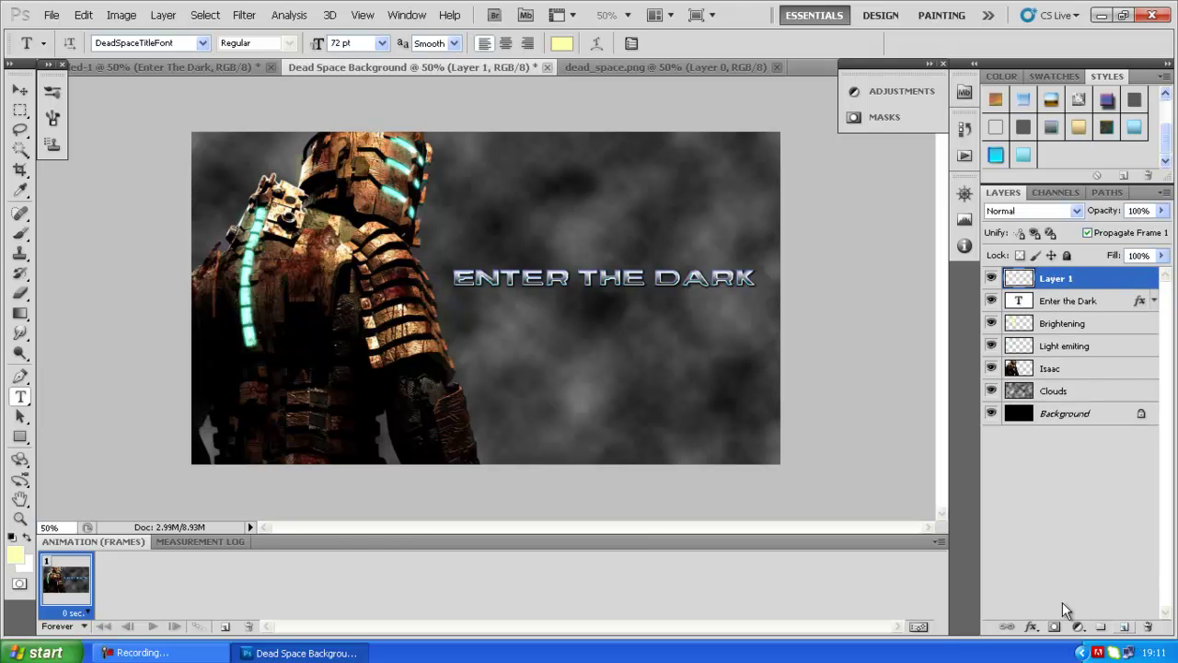
{"action": "double_click", "coordinate": [1056, 278]}
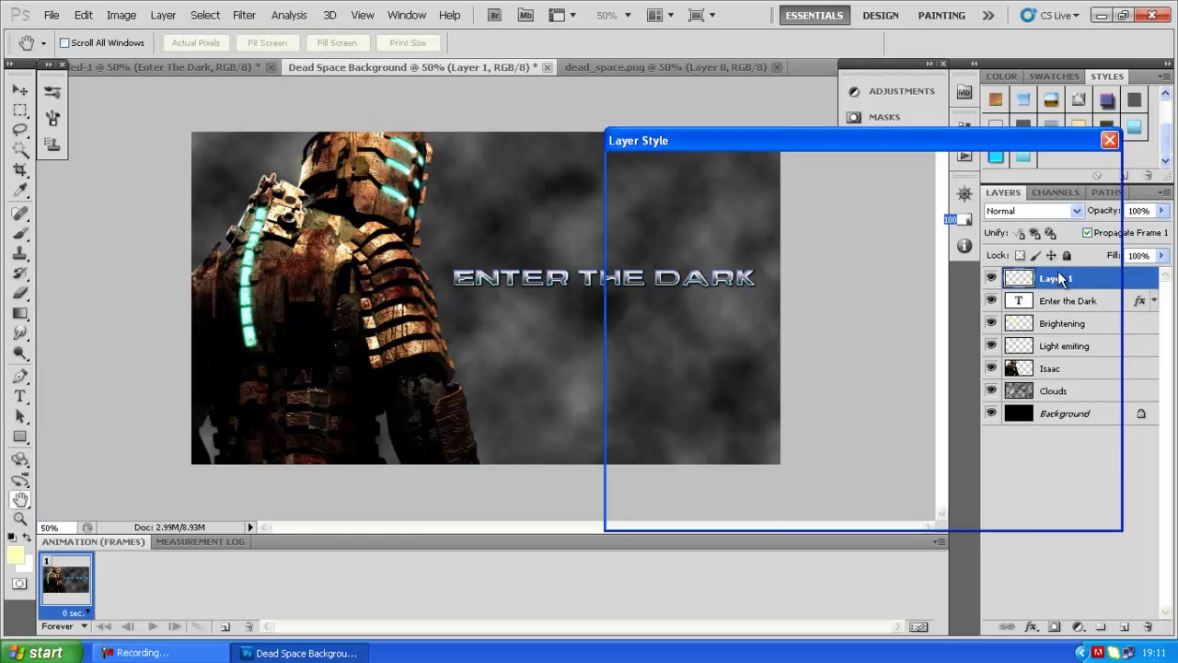
{"action": "left_click", "coordinate": [1074, 195]}
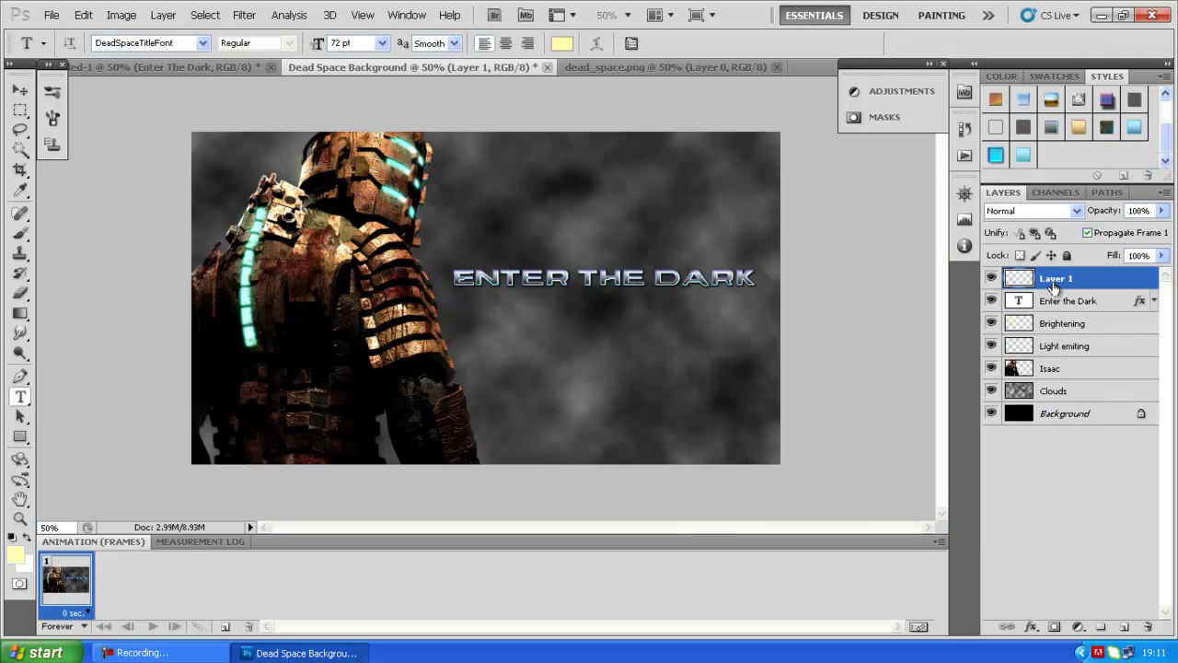
{"action": "double_click", "coordinate": [1054, 280]}
{"action": "type", "text": "Shad"}
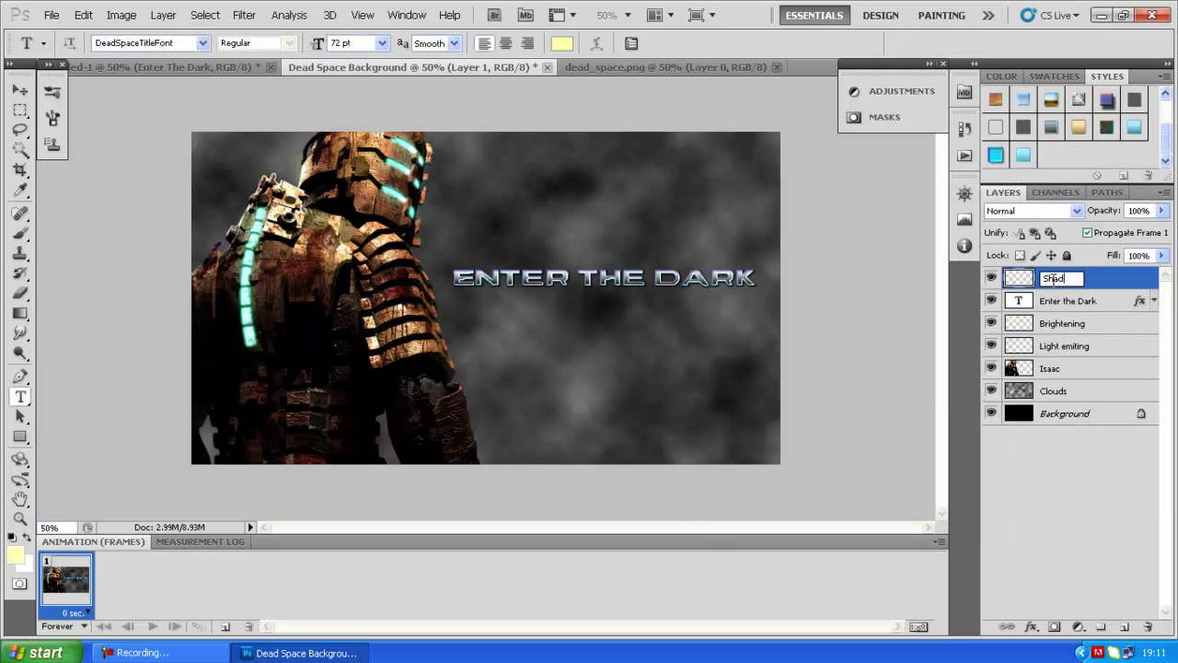
{"action": "type", "text": "ows"}
{"action": "key", "text": "Return"}
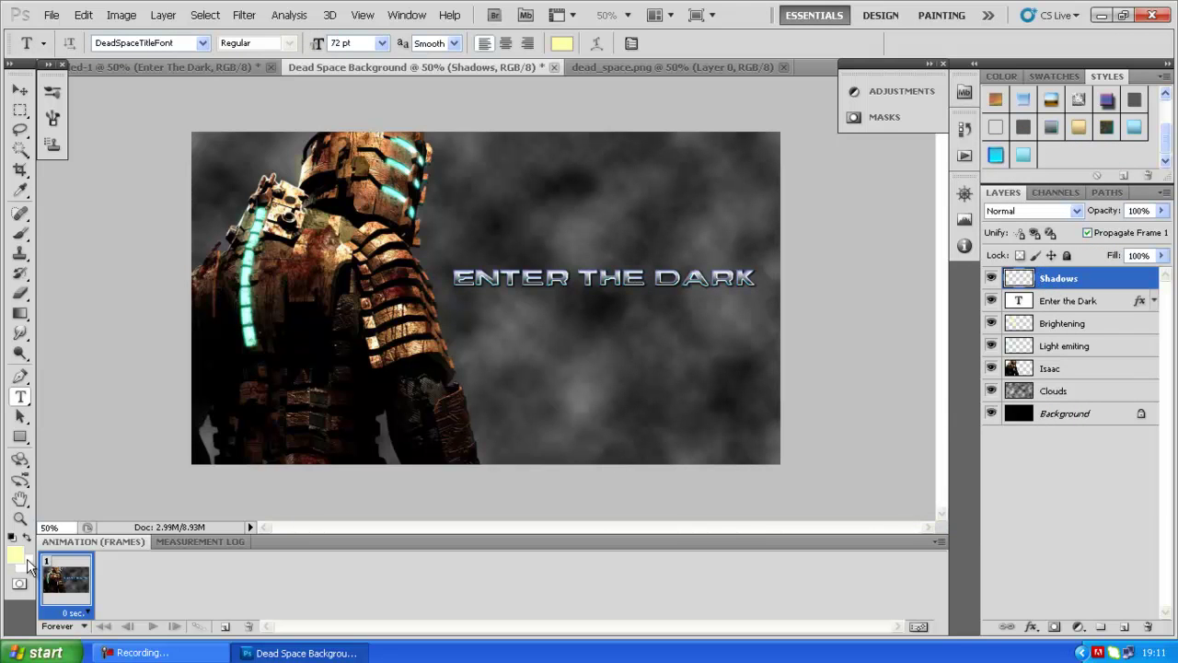
Step: With default black and a size-125 brush, paint over the lower-left corner and Isaac's lower body
{"action": "key", "text": "d"}
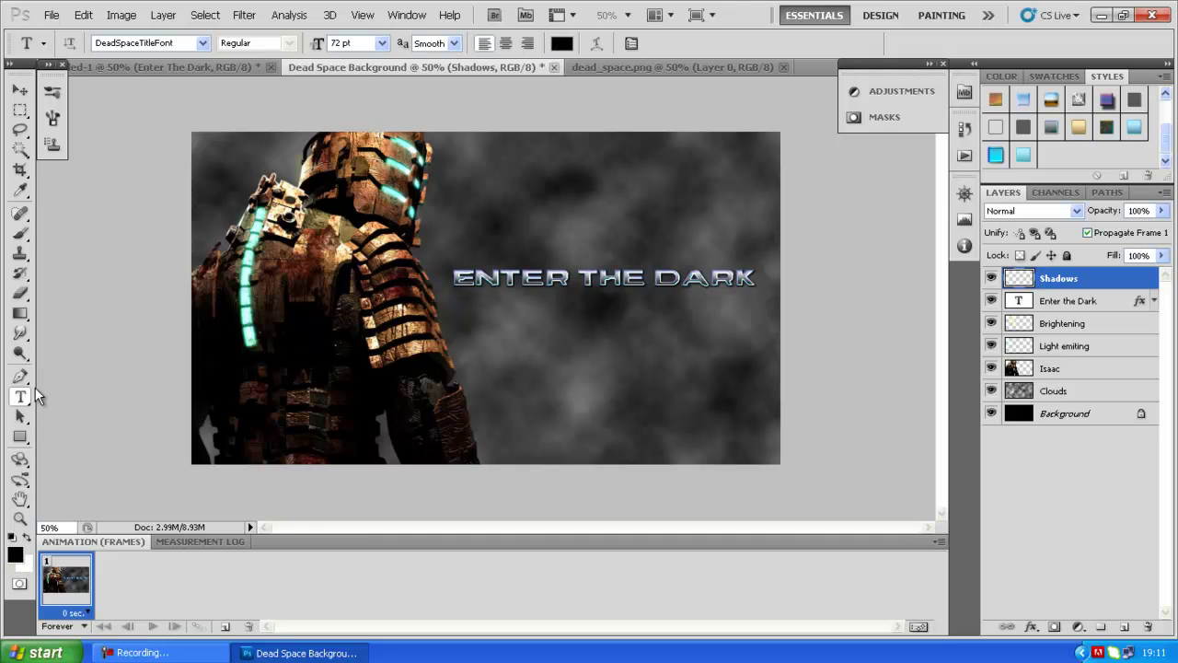
{"action": "left_click", "coordinate": [20, 234]}
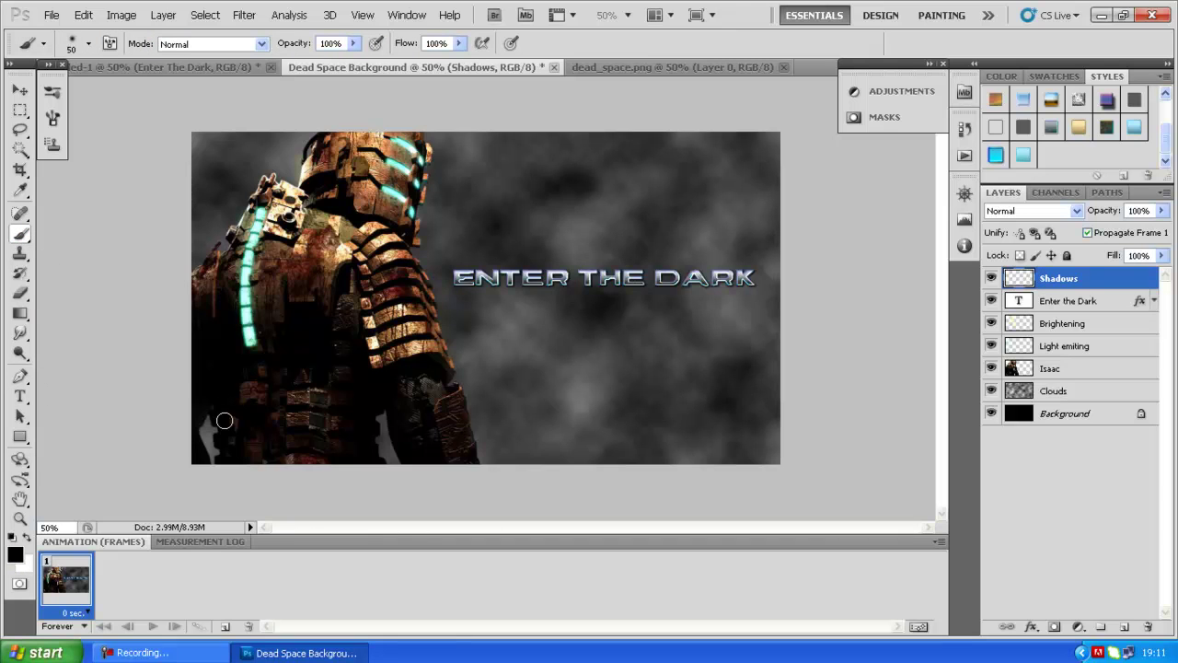
{"action": "key", "text": "bracketright"}
{"action": "key", "text": "bracketright"}
{"action": "key", "text": "bracketright"}
{"action": "key", "text": "bracketright"}
{"action": "key", "text": "bracketright"}
{"action": "key", "text": "bracketright"}
{"action": "left_click_drag", "start_coordinate": [200, 372], "coordinate": [197, 455]}
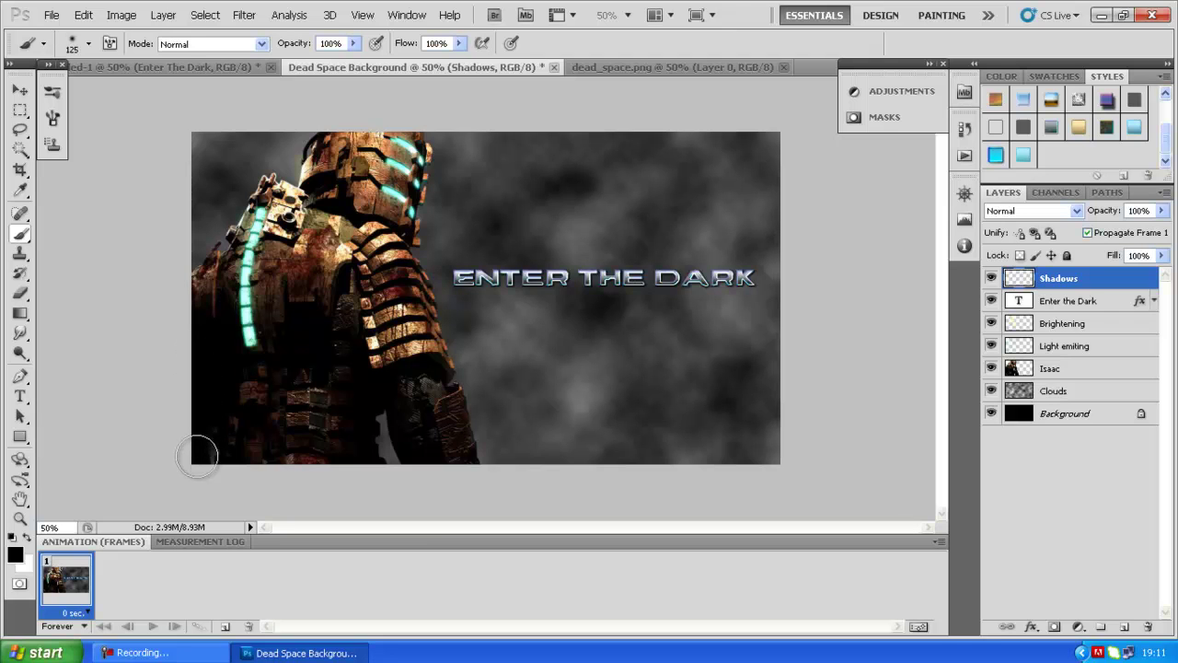
{"action": "mouse_move", "coordinate": [317, 419]}
{"action": "left_mouse_down"}
{"action": "mouse_move", "coordinate": [249, 399]}
{"action": "mouse_move", "coordinate": [233, 419]}
{"action": "mouse_move", "coordinate": [293, 414]}
{"action": "mouse_move", "coordinate": [305, 373]}
{"action": "mouse_move", "coordinate": [308, 465]}
{"action": "left_mouse_up"}
{"action": "mouse_move", "coordinate": [395, 351]}
{"action": "left_mouse_down"}
{"action": "mouse_move", "coordinate": [397, 388]}
{"action": "mouse_move", "coordinate": [372, 368]}
{"action": "mouse_move", "coordinate": [377, 330]}
{"action": "mouse_move", "coordinate": [428, 388]}
{"action": "mouse_move", "coordinate": [414, 359]}
{"action": "mouse_move", "coordinate": [448, 434]}
{"action": "mouse_move", "coordinate": [410, 410]}
{"action": "mouse_move", "coordinate": [437, 464]}
{"action": "mouse_move", "coordinate": [447, 412]}
{"action": "mouse_move", "coordinate": [337, 331]}
{"action": "mouse_move", "coordinate": [289, 310]}
{"action": "mouse_move", "coordinate": [272, 327]}
{"action": "mouse_move", "coordinate": [349, 329]}
{"action": "mouse_move", "coordinate": [290, 361]}
{"action": "mouse_move", "coordinate": [270, 328]}
{"action": "mouse_move", "coordinate": [196, 277]}
{"action": "mouse_move", "coordinate": [208, 295]}
{"action": "mouse_move", "coordinate": [217, 272]}
{"action": "mouse_move", "coordinate": [229, 386]}
{"action": "mouse_move", "coordinate": [309, 365]}
{"action": "mouse_move", "coordinate": [328, 442]}
{"action": "mouse_move", "coordinate": [328, 390]}
{"action": "mouse_move", "coordinate": [297, 352]}
{"action": "mouse_move", "coordinate": [302, 339]}
{"action": "mouse_move", "coordinate": [251, 348]}
{"action": "left_mouse_up"}
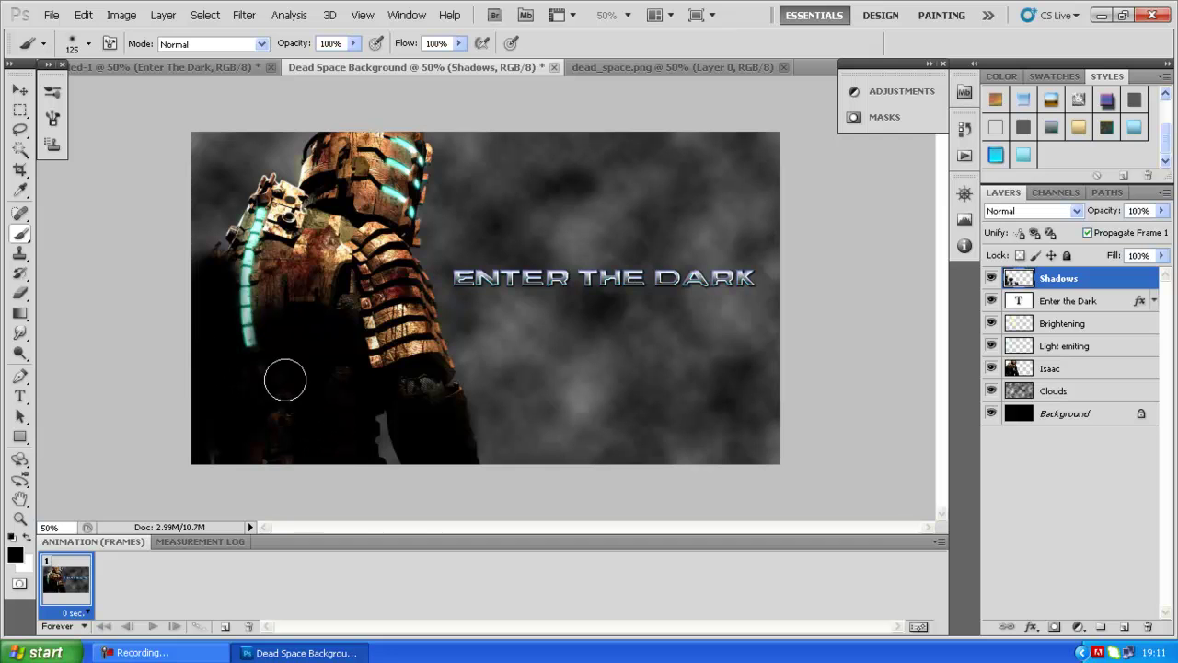
{"action": "key", "text": "bracketleft"}
{"action": "key", "text": "bracketleft"}
{"action": "key", "text": "bracketleft"}
{"action": "key", "text": "bracketleft"}
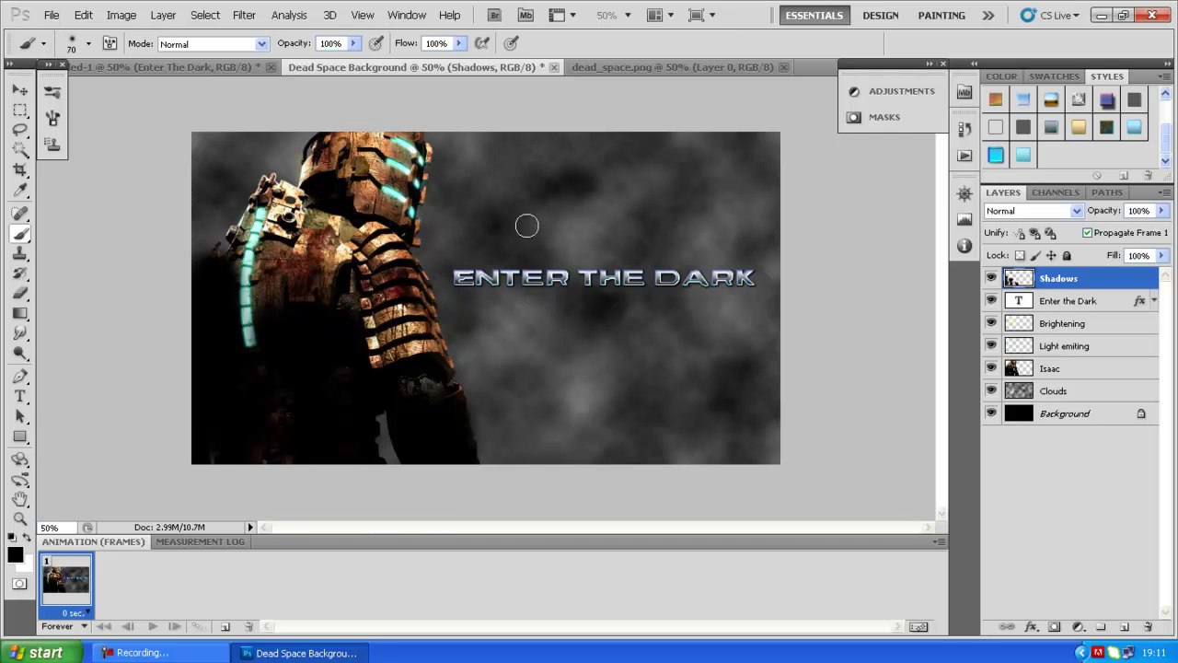
Step: Set the Shadows layer to Multiply blend mode at 50% opacity
{"action": "left_click", "coordinate": [1077, 211]}
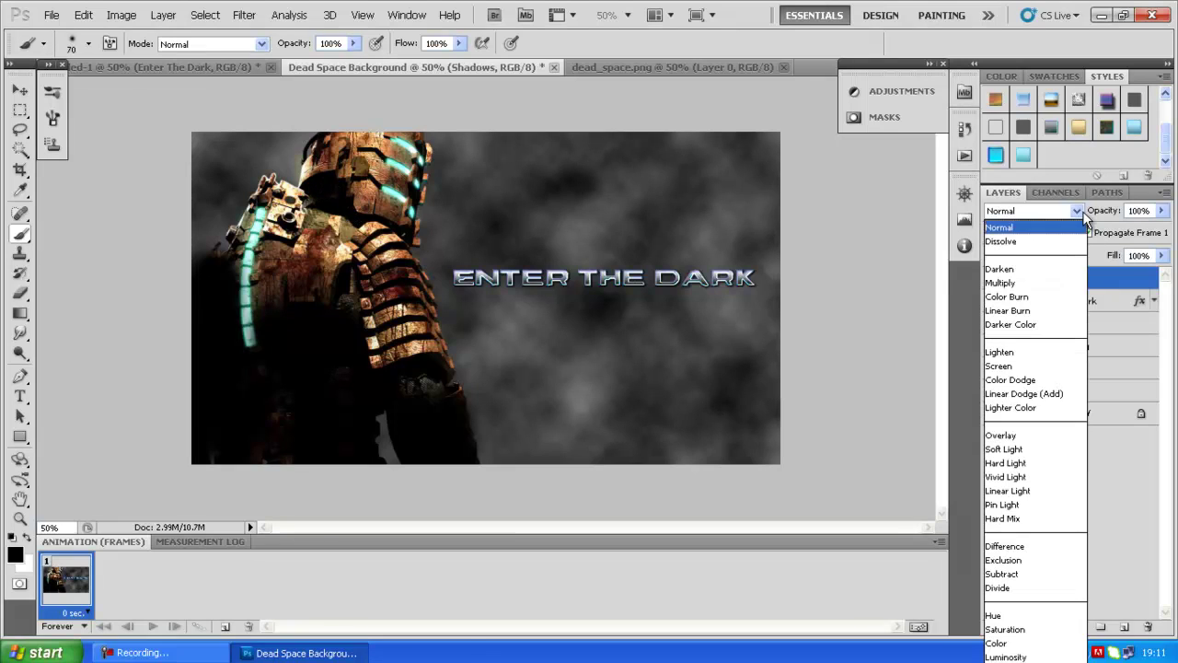
{"action": "left_click", "coordinate": [1038, 282]}
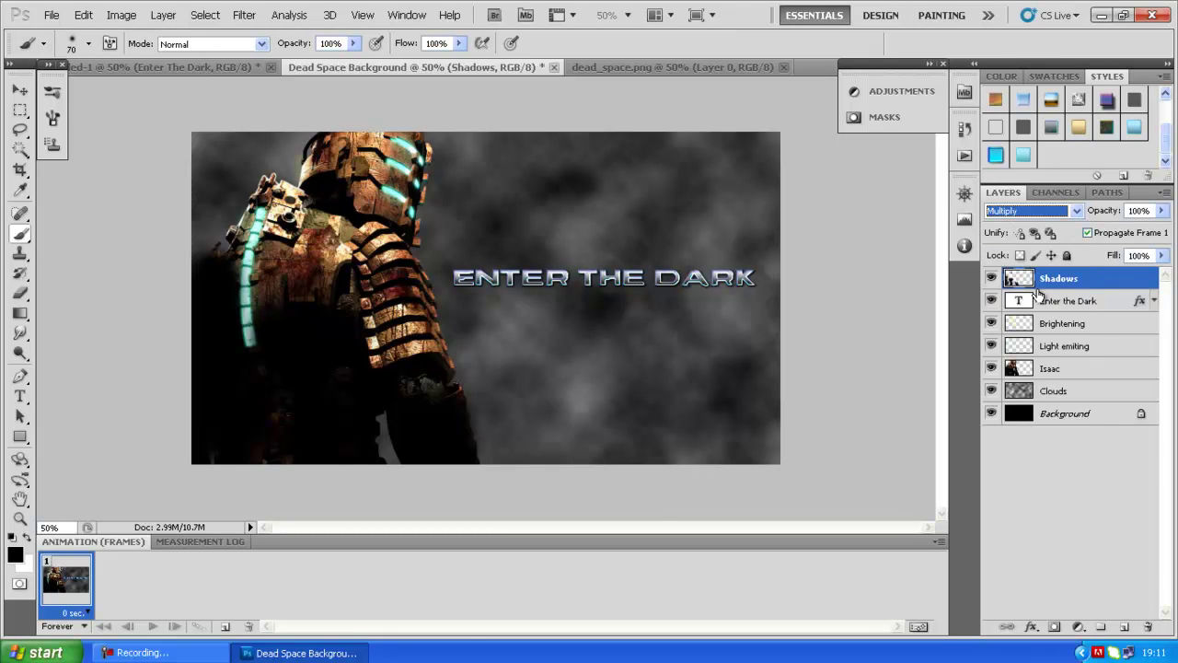
{"action": "left_click", "coordinate": [1162, 212]}
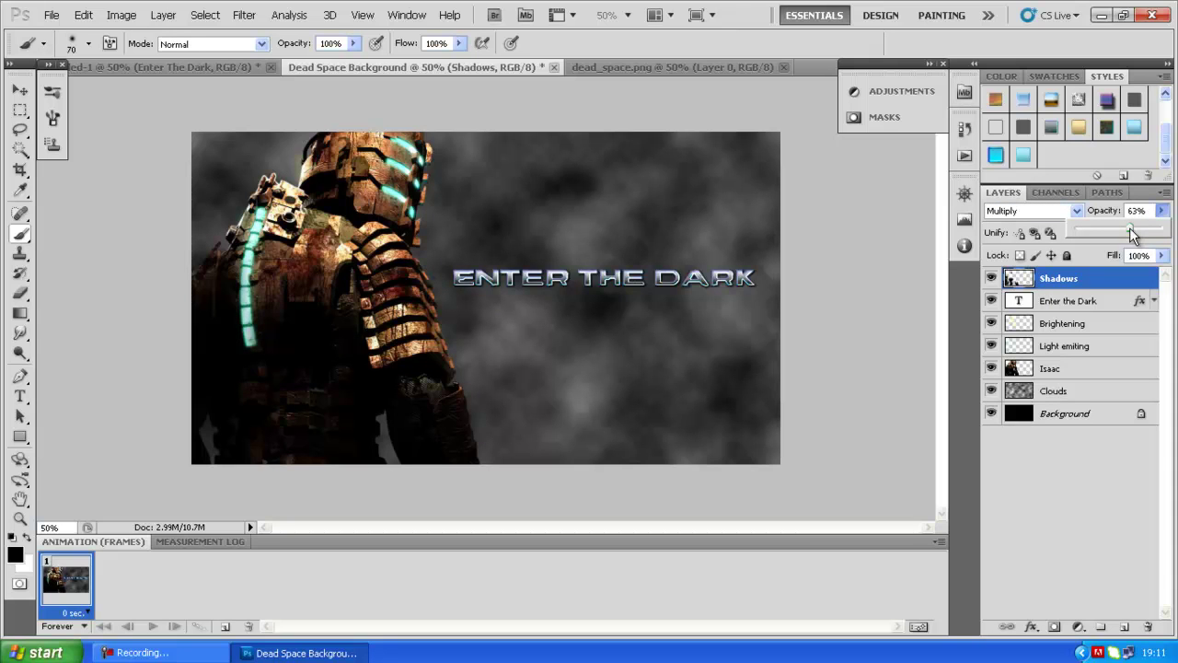
{"action": "left_click_drag", "start_coordinate": [1119, 229], "coordinate": [1118, 228]}
{"action": "left_click", "coordinate": [1167, 212]}
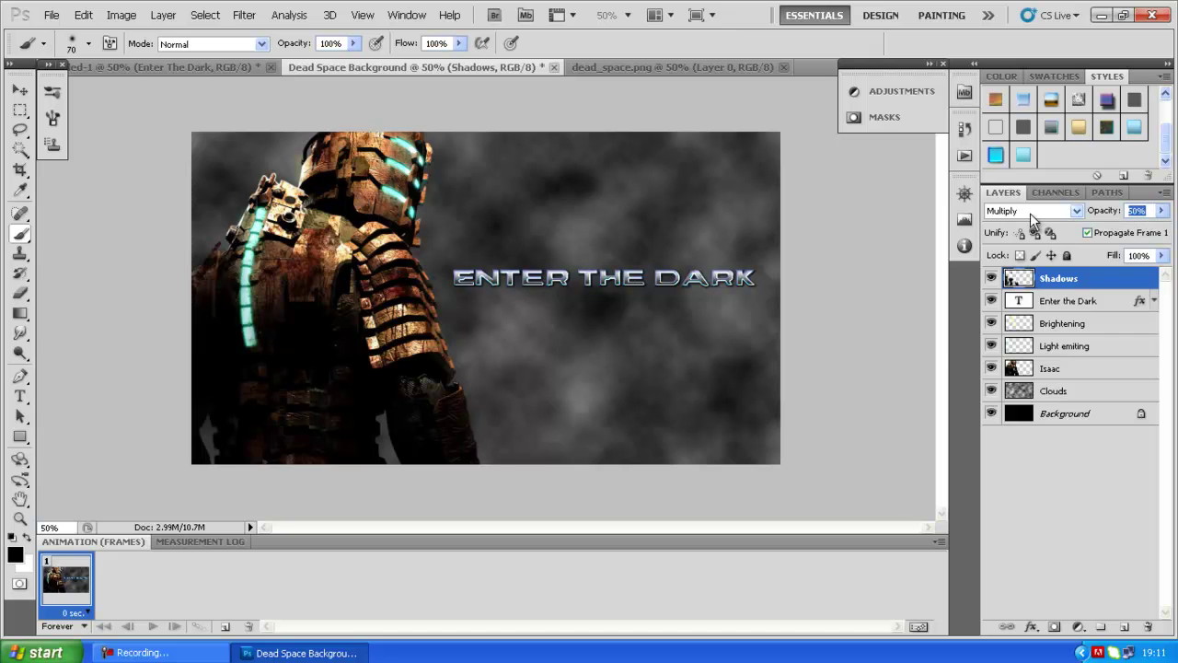
Step: Compare Shadows on and off, then paint dark shading over the clouds across DARK
{"action": "left_click", "coordinate": [992, 277]}
{"action": "left_click", "coordinate": [991, 278]}
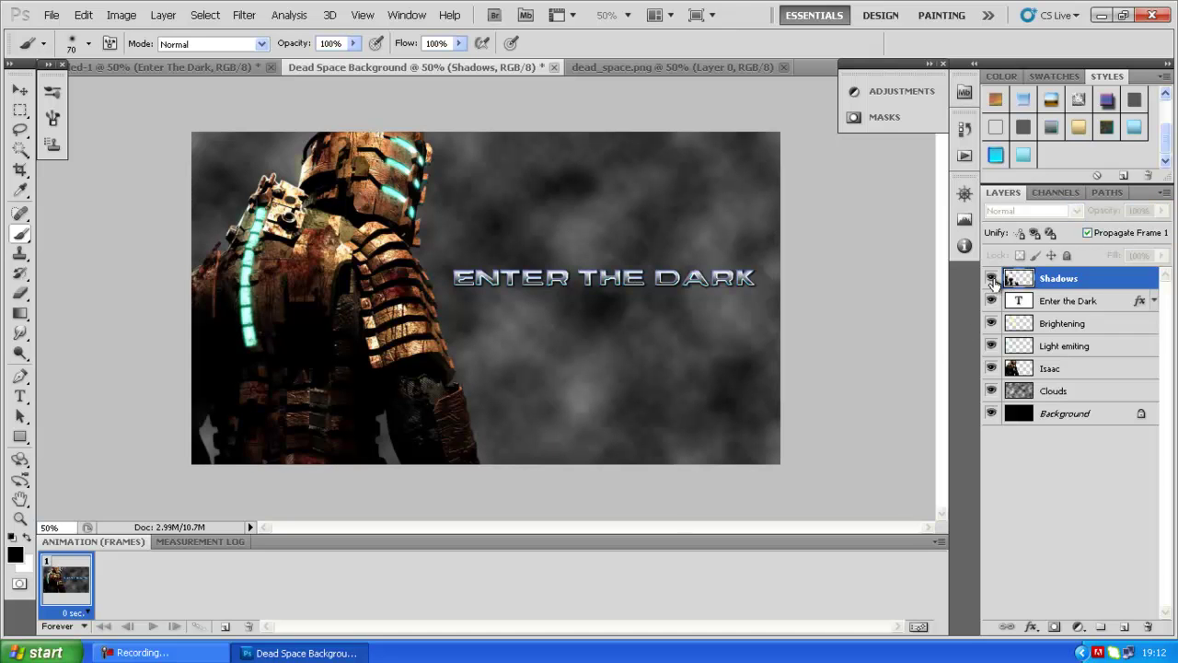
{"action": "left_click", "coordinate": [992, 278]}
{"action": "left_click", "coordinate": [991, 278]}
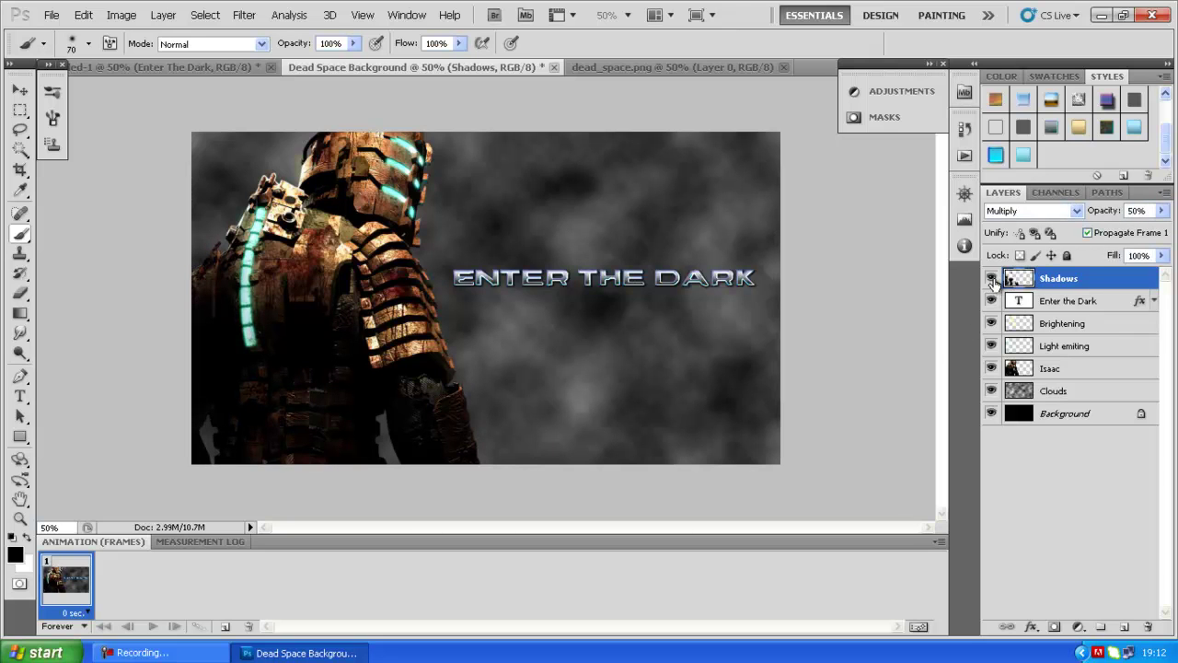
{"action": "left_click", "coordinate": [991, 278]}
{"action": "left_click", "coordinate": [991, 278]}
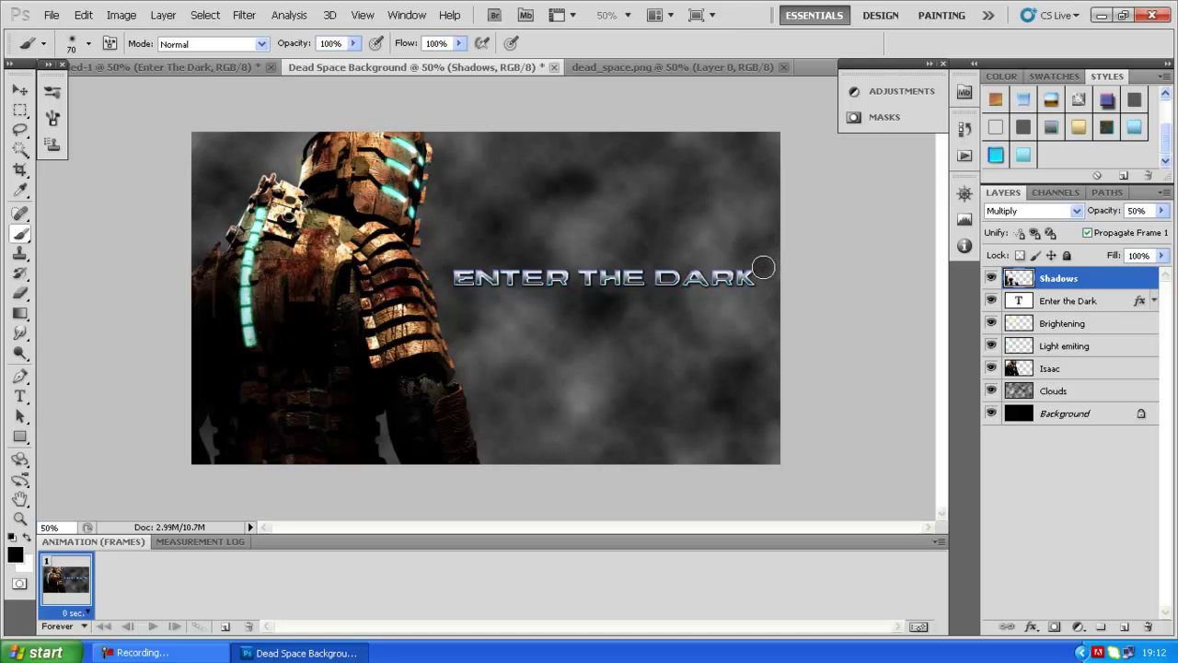
{"action": "mouse_move", "coordinate": [763, 268]}
{"action": "left_mouse_down"}
{"action": "mouse_move", "coordinate": [723, 303]}
{"action": "mouse_move", "coordinate": [732, 261]}
{"action": "mouse_move", "coordinate": [682, 284]}
{"action": "mouse_move", "coordinate": [649, 267]}
{"action": "mouse_move", "coordinate": [582, 314]}
{"action": "mouse_move", "coordinate": [592, 257]}
{"action": "mouse_move", "coordinate": [513, 294]}
{"action": "mouse_move", "coordinate": [506, 260]}
{"action": "mouse_move", "coordinate": [460, 293]}
{"action": "left_mouse_up"}
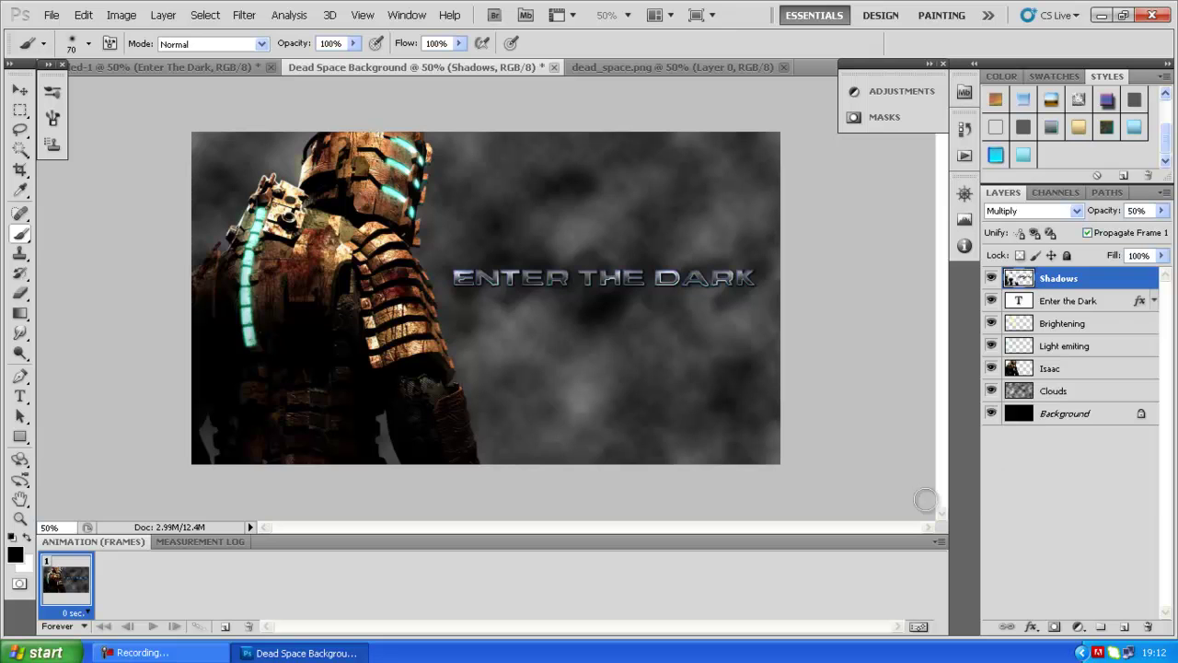
{"action": "left_click", "coordinate": [237, 68]}
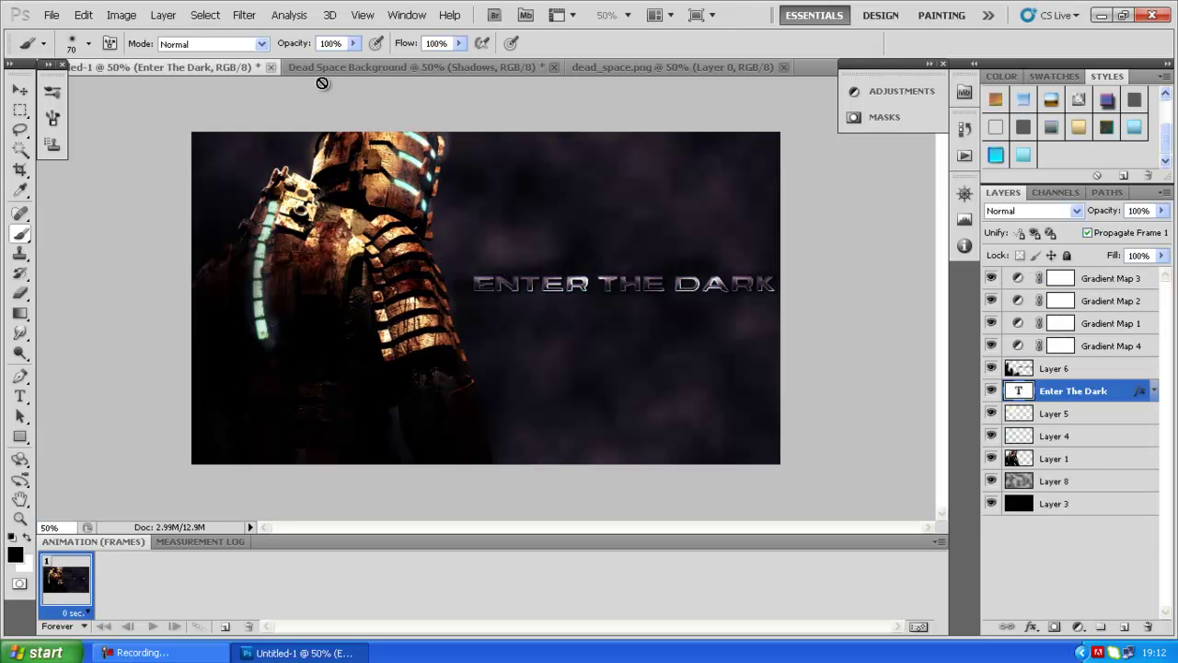
{"action": "left_click", "coordinate": [378, 71]}
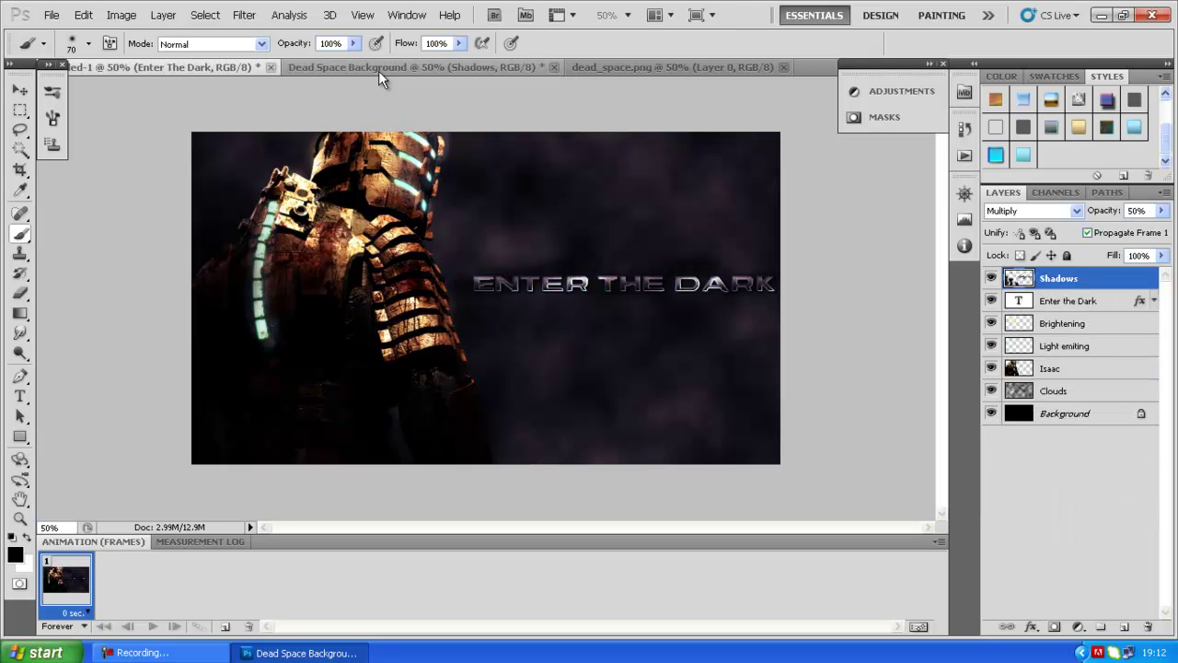
Step: Add a Gradient Map adjustment layer using the Black, White preset
{"action": "left_click", "coordinate": [1082, 626]}
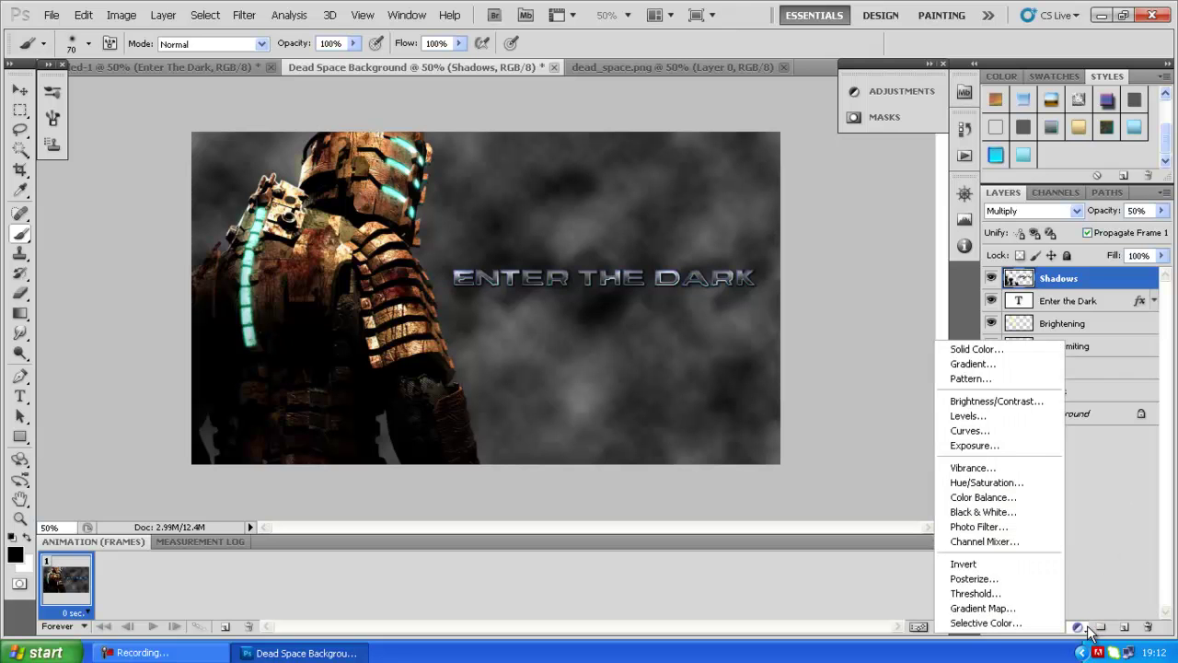
{"action": "left_click", "coordinate": [993, 611]}
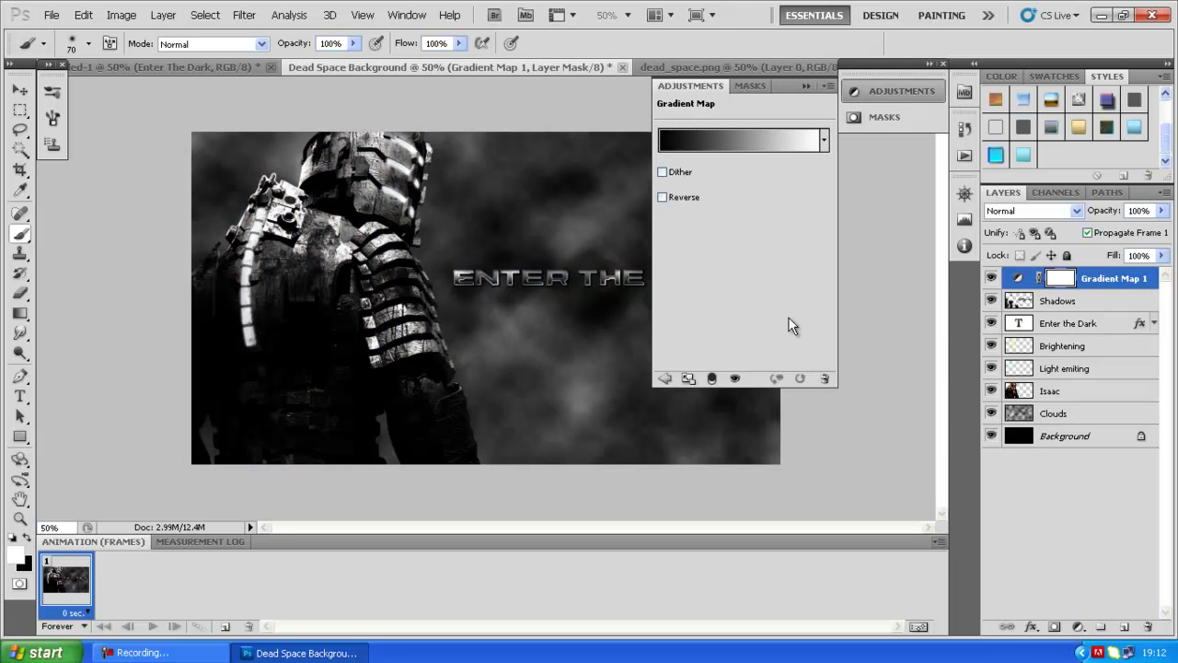
{"action": "left_click", "coordinate": [818, 140]}
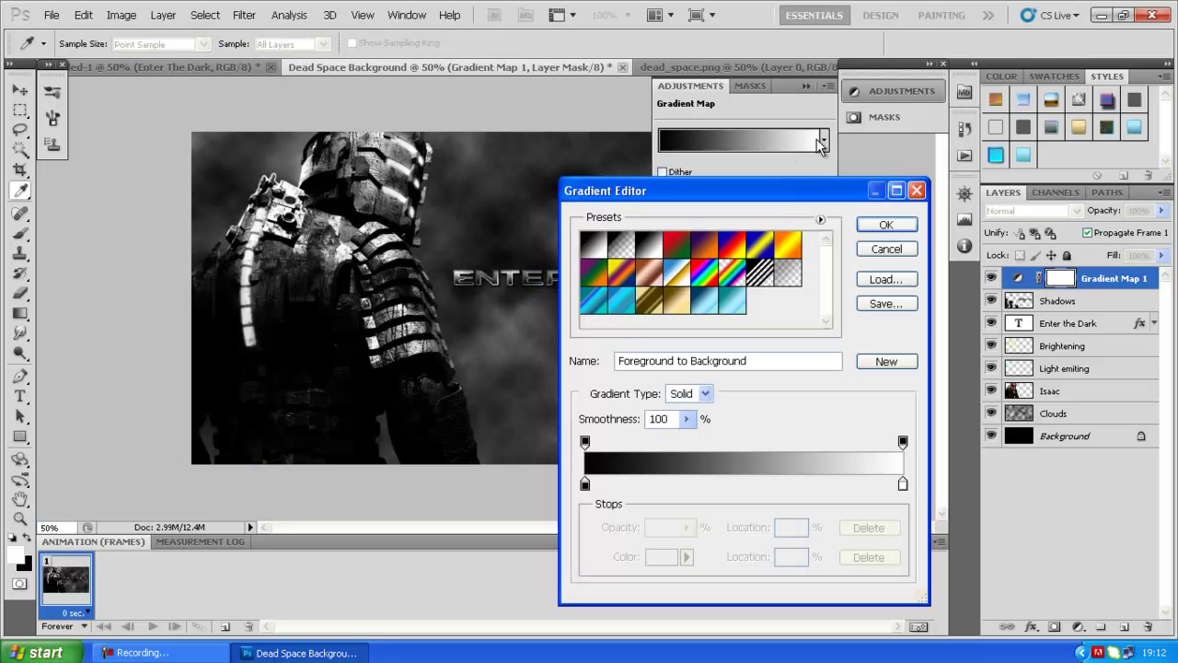
{"action": "left_click", "coordinate": [645, 249]}
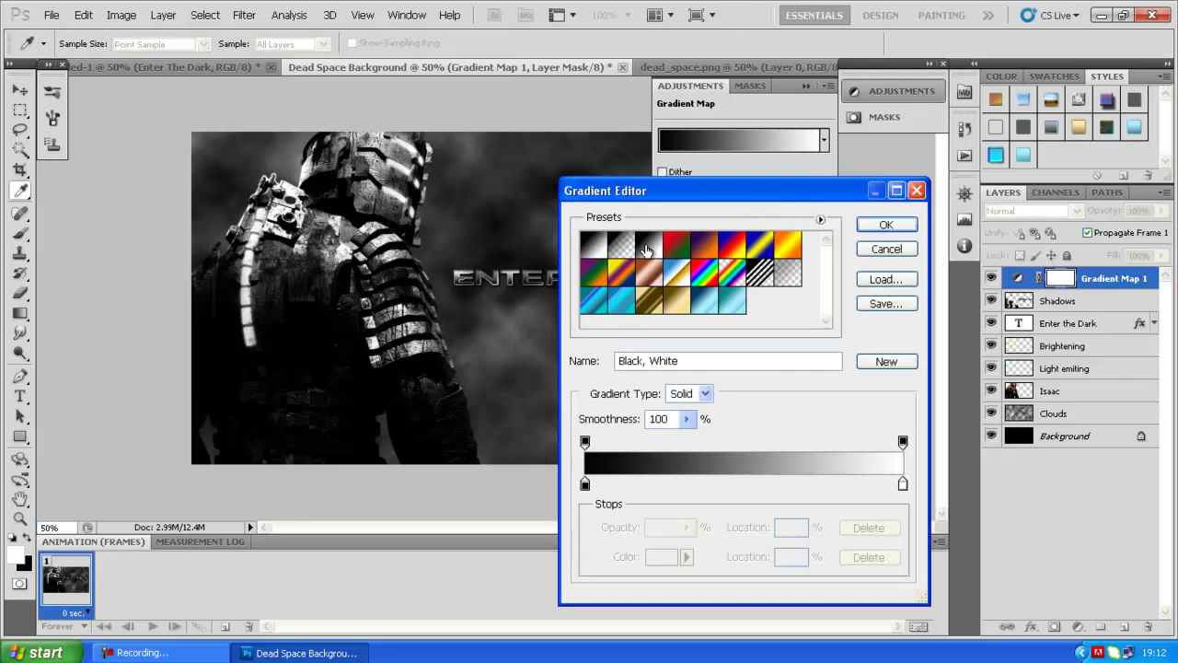
{"action": "left_click", "coordinate": [885, 225]}
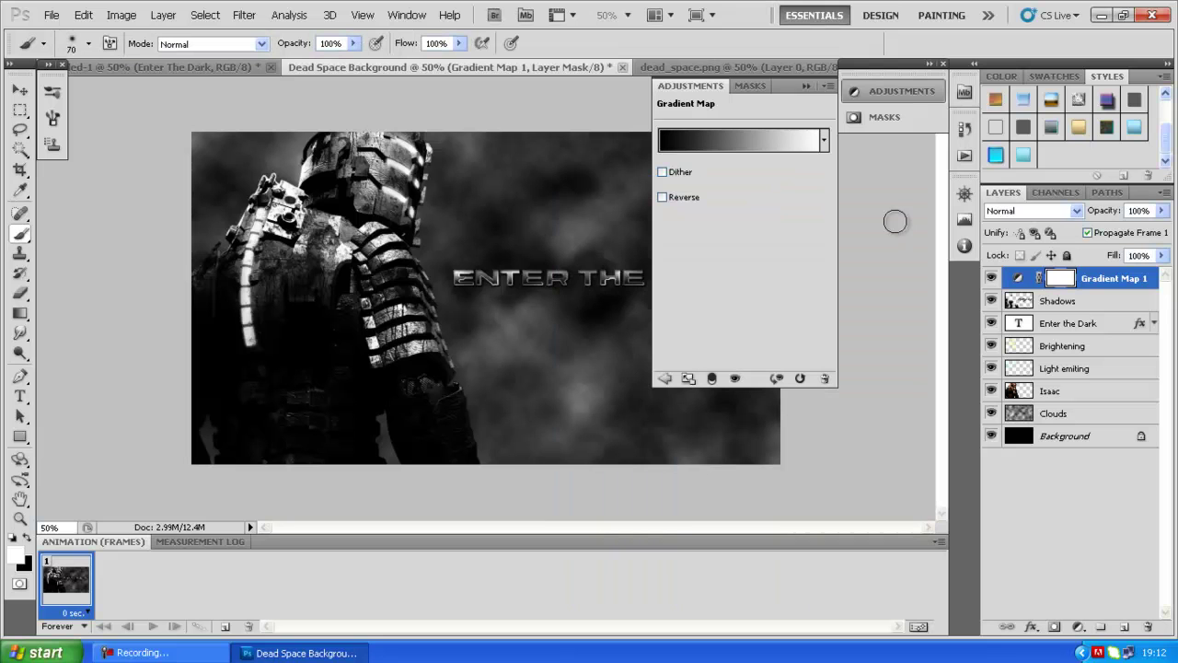
{"action": "left_click", "coordinate": [807, 86]}
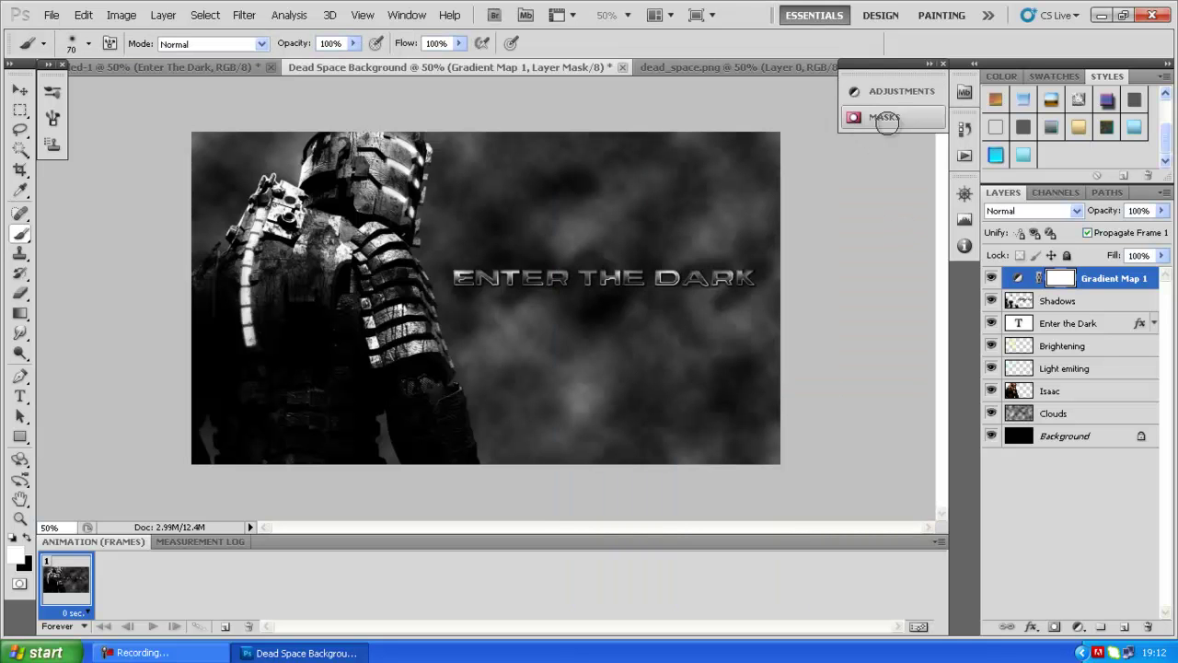
Step: Blend Gradient Map 1 in Multiply at about 50% opacity and compare it on and off
{"action": "left_click", "coordinate": [1064, 211]}
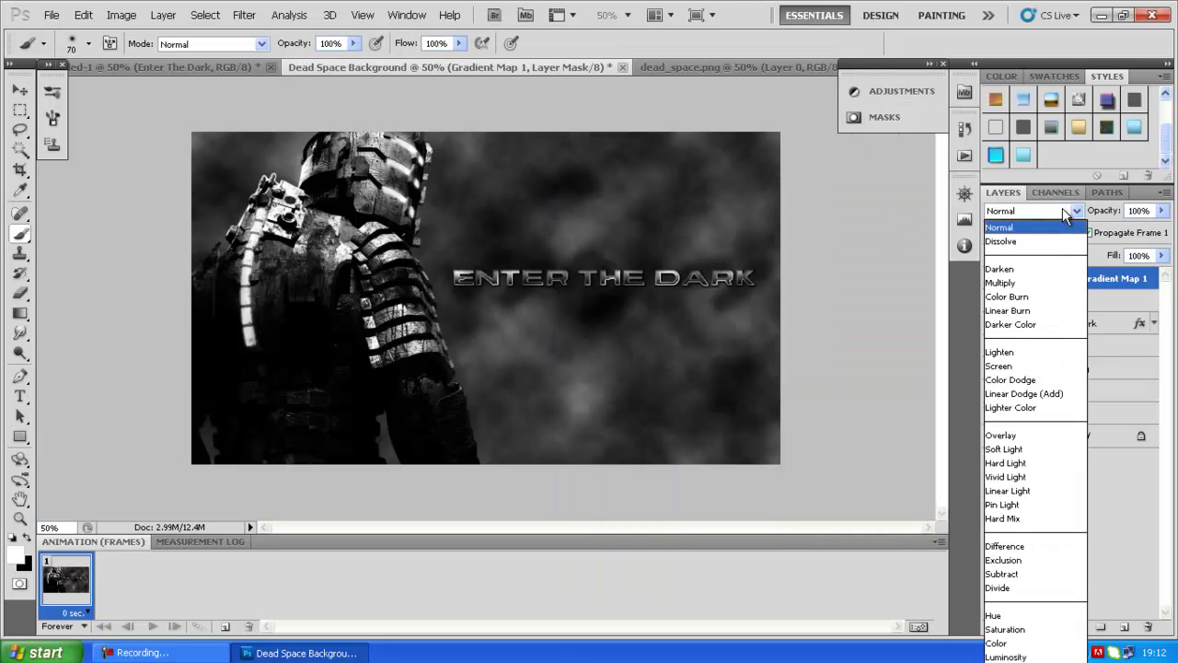
{"action": "left_click", "coordinate": [1041, 287]}
{"action": "left_click", "coordinate": [1040, 288]}
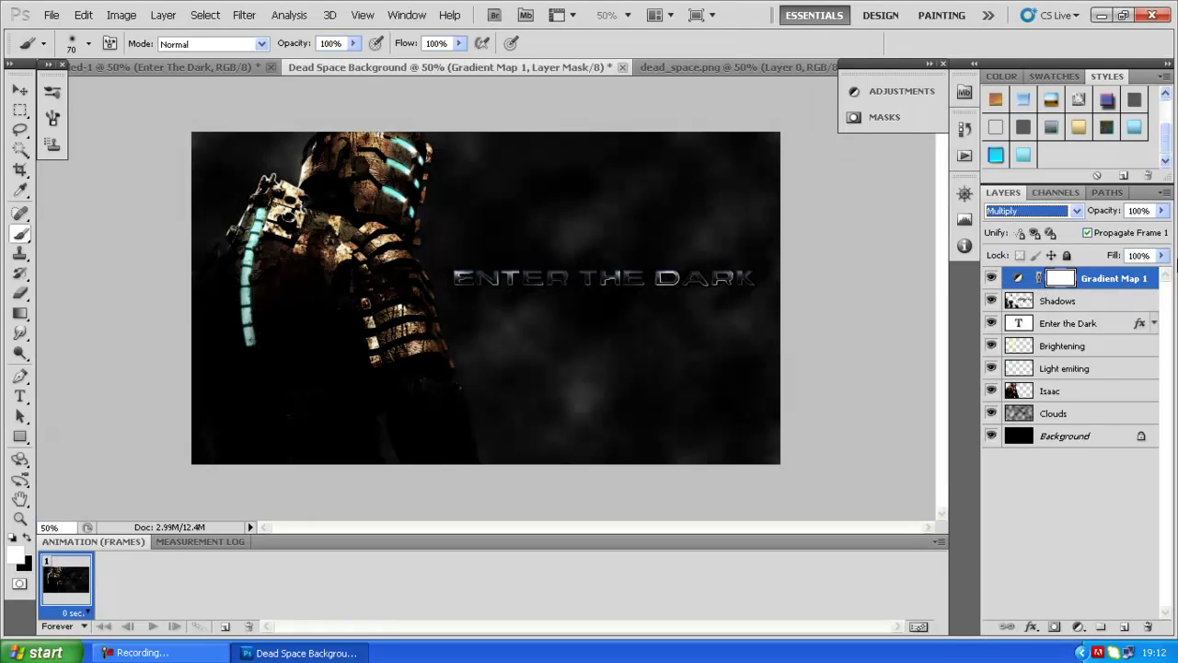
{"action": "left_click", "coordinate": [1163, 211]}
{"action": "left_click_drag", "start_coordinate": [1162, 233], "coordinate": [1126, 234]}
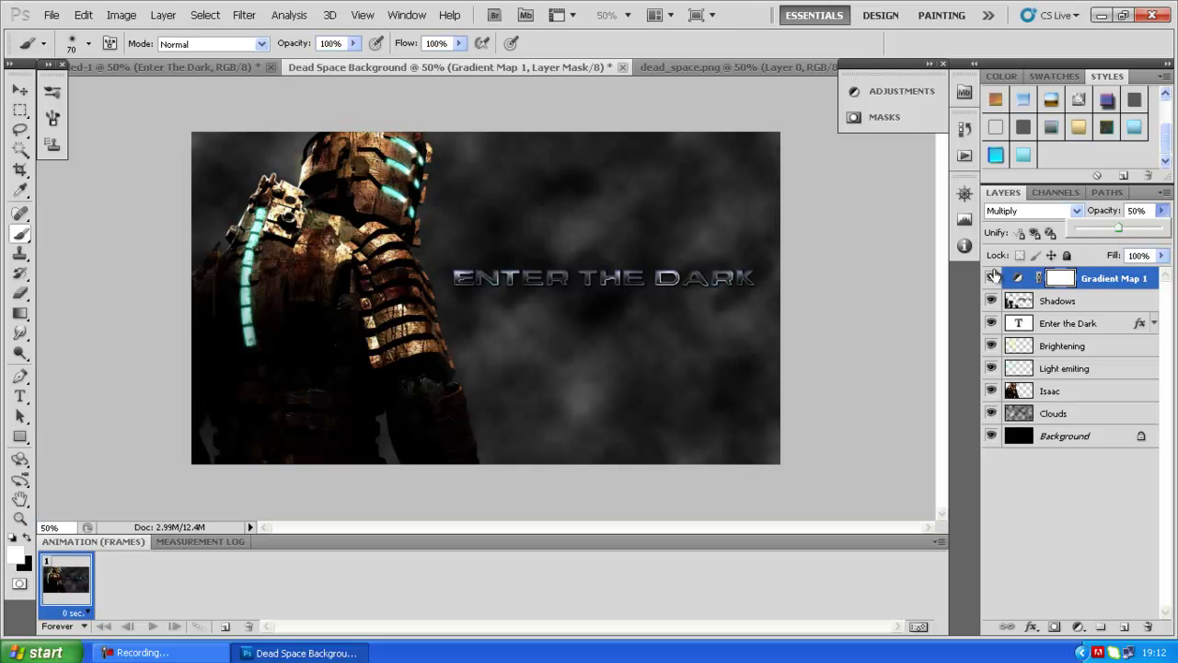
{"action": "left_click", "coordinate": [993, 276]}
{"action": "left_click", "coordinate": [992, 277]}
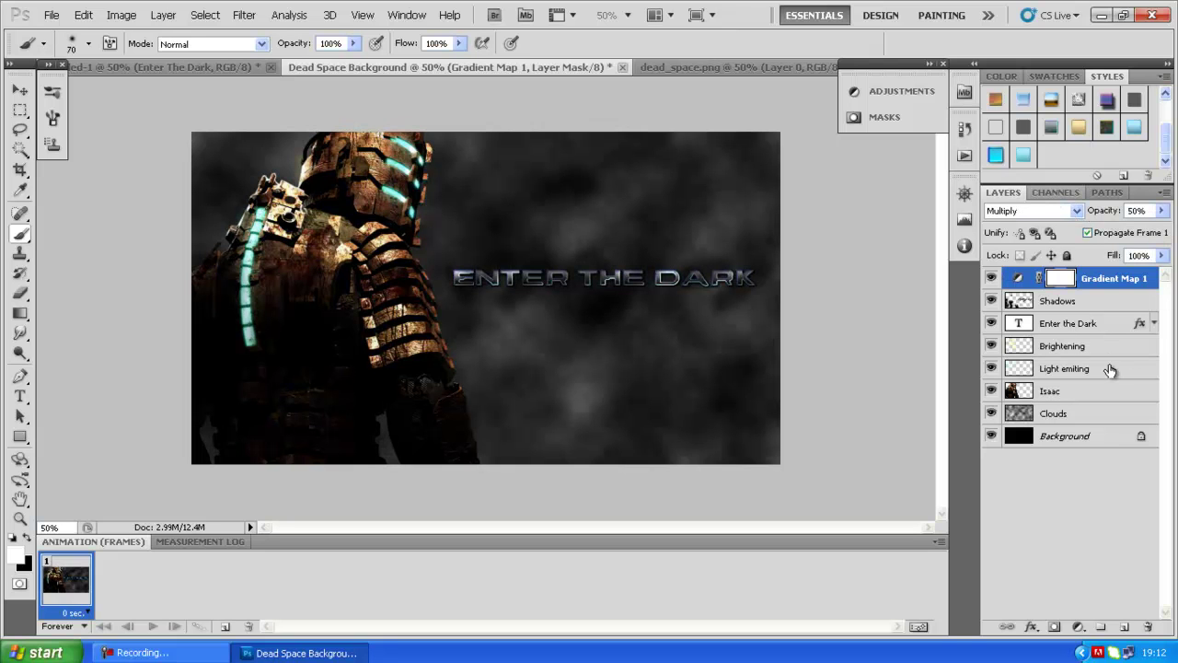
Step: Add a second Gradient Map layer keeping the black-to-white gradient
{"action": "left_click", "coordinate": [1079, 627]}
{"action": "left_click", "coordinate": [1017, 608]}
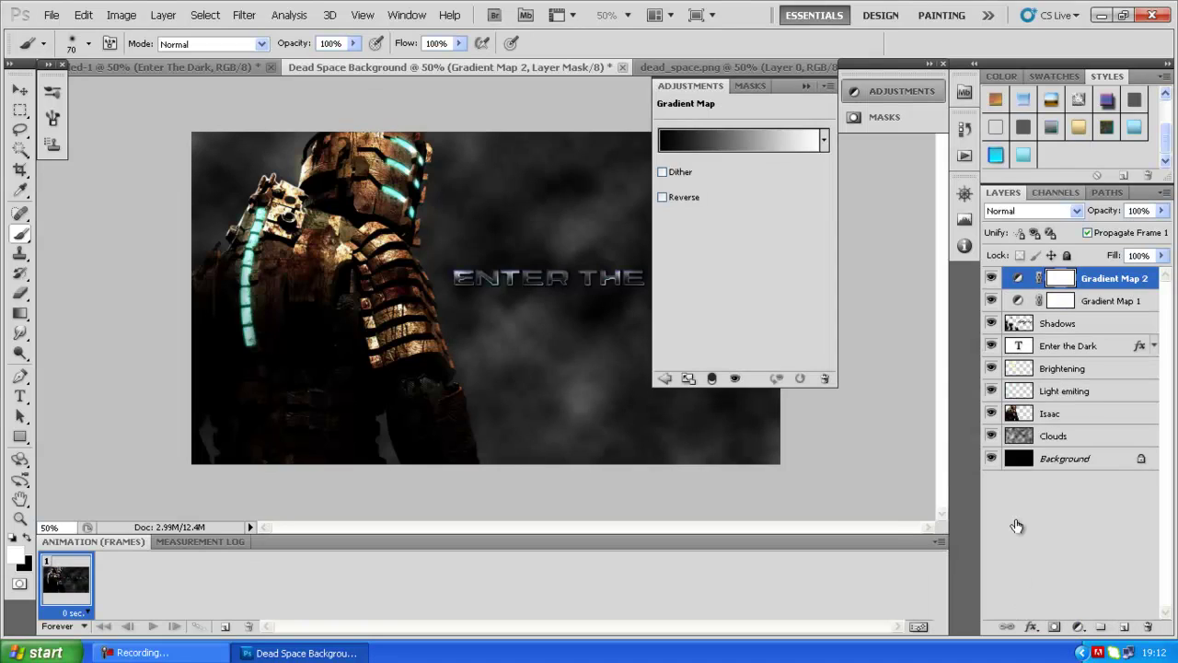
{"action": "left_click", "coordinate": [825, 139]}
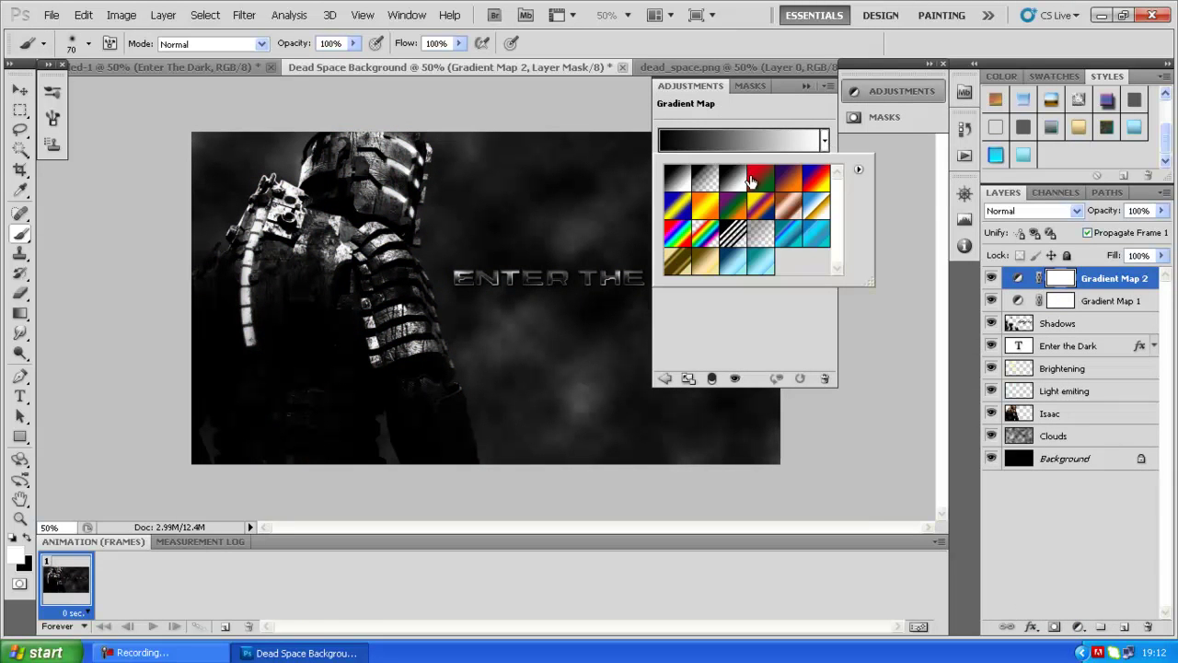
{"action": "double_click", "coordinate": [737, 186]}
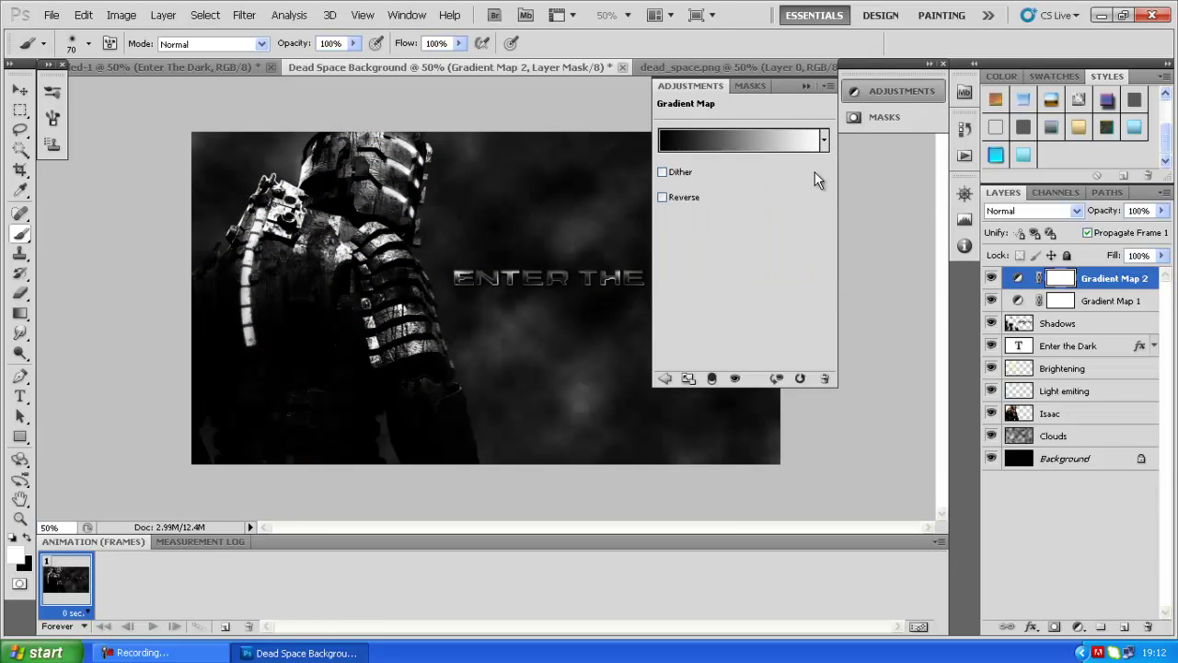
{"action": "left_click", "coordinate": [805, 87]}
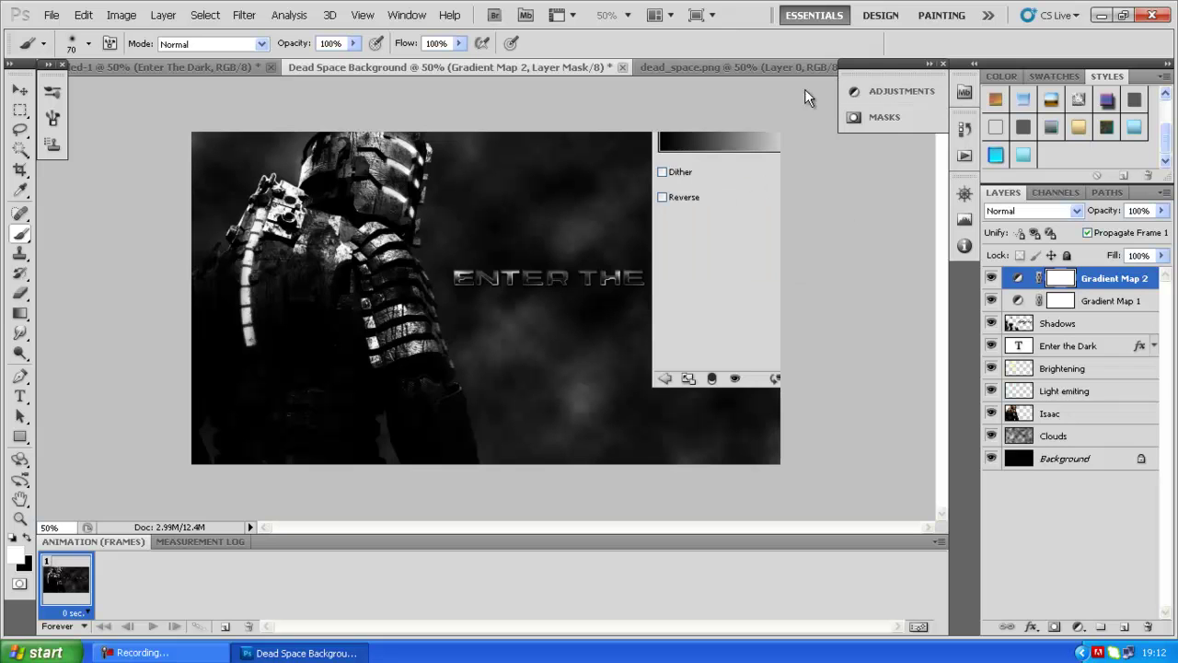
Step: Set Gradient Map 2 to Luminosity blend mode and compare it on and off
{"action": "left_click", "coordinate": [1088, 214]}
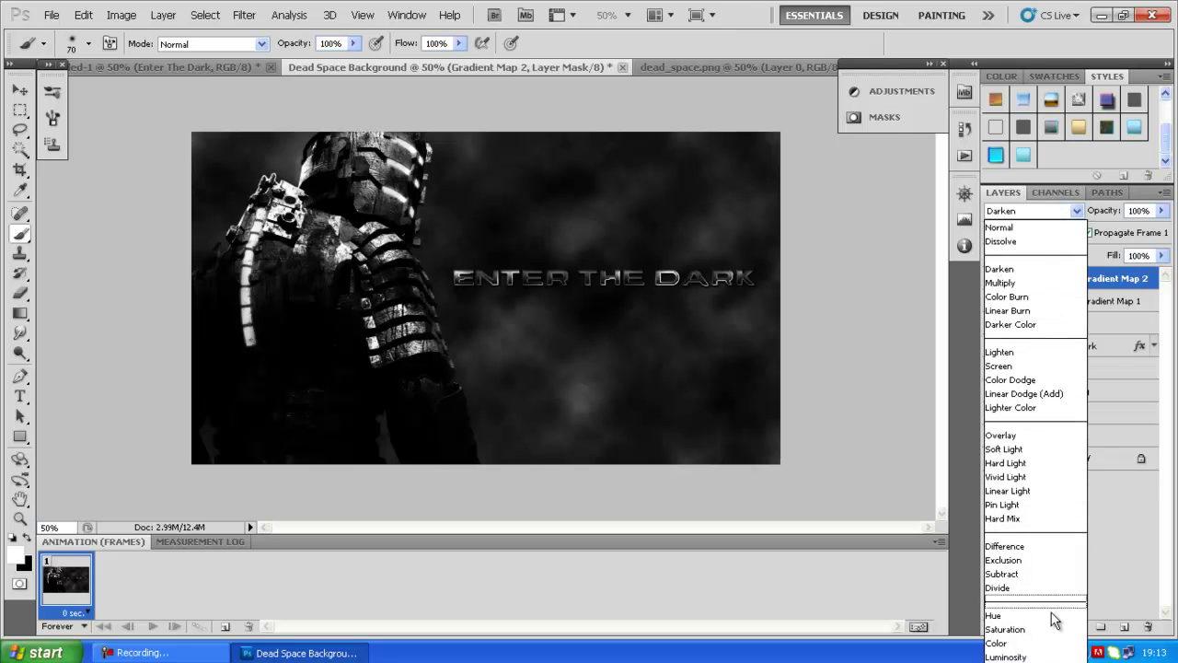
{"action": "left_click", "coordinate": [1053, 649]}
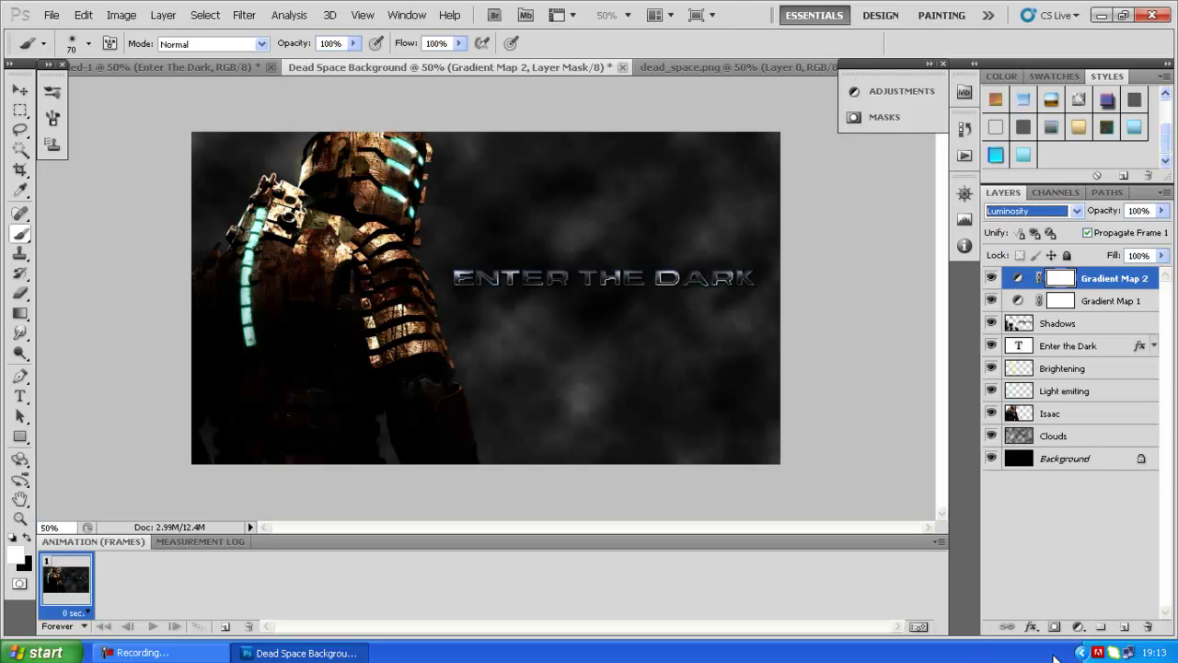
{"action": "left_click", "coordinate": [991, 277]}
{"action": "left_click", "coordinate": [990, 277]}
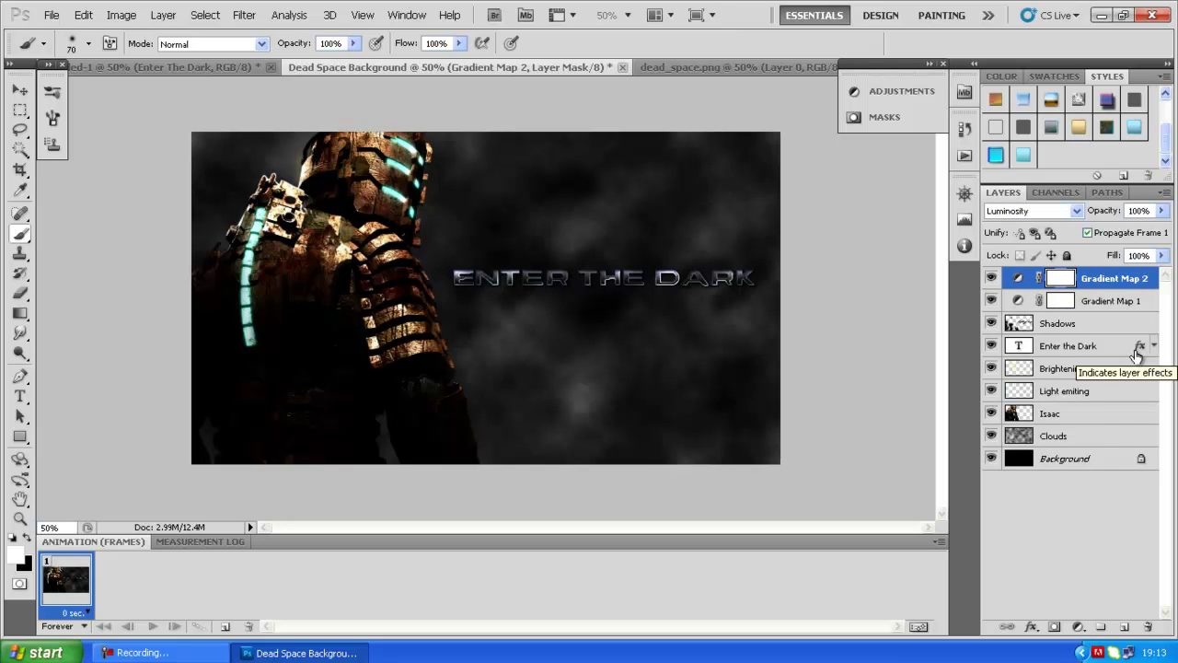
{"action": "left_click", "coordinate": [1088, 613]}
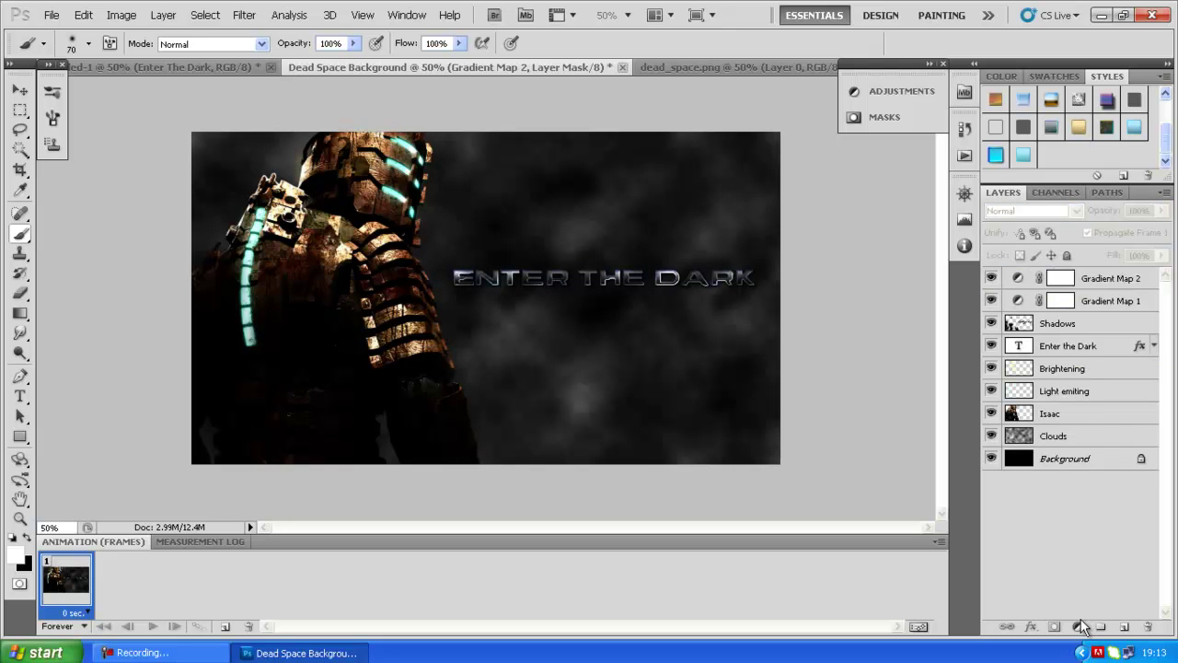
Step: Add a third Gradient Map layer using the blue-red-yellow preset
{"action": "left_click", "coordinate": [1078, 626]}
{"action": "left_click", "coordinate": [983, 609]}
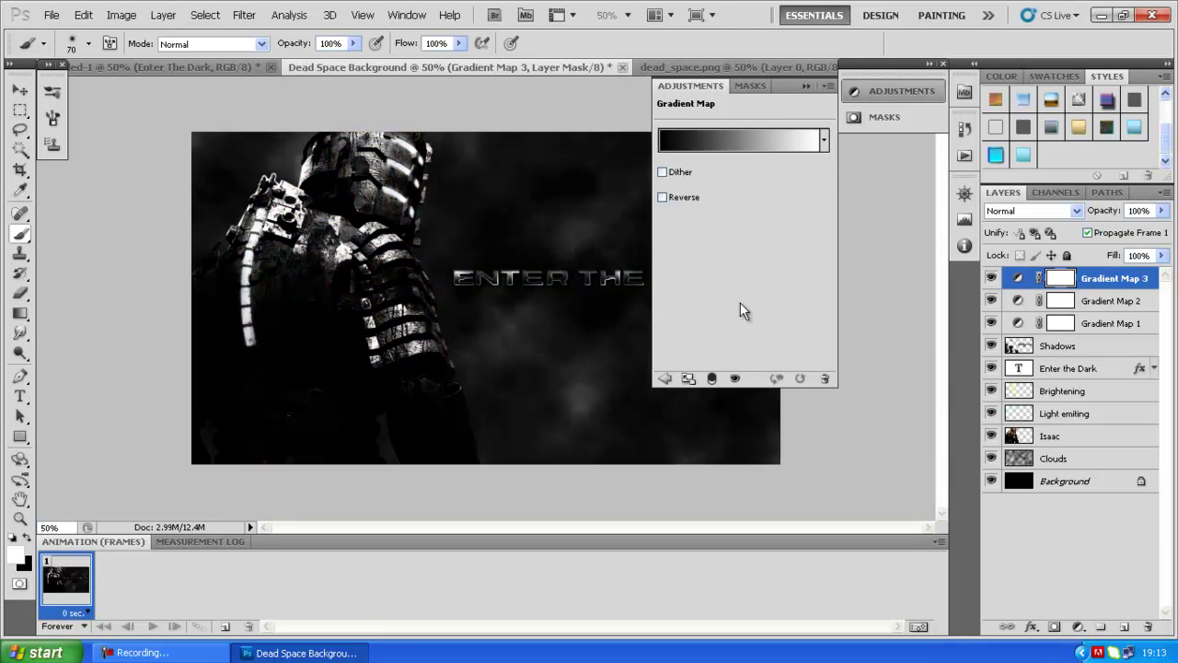
{"action": "left_click", "coordinate": [824, 139]}
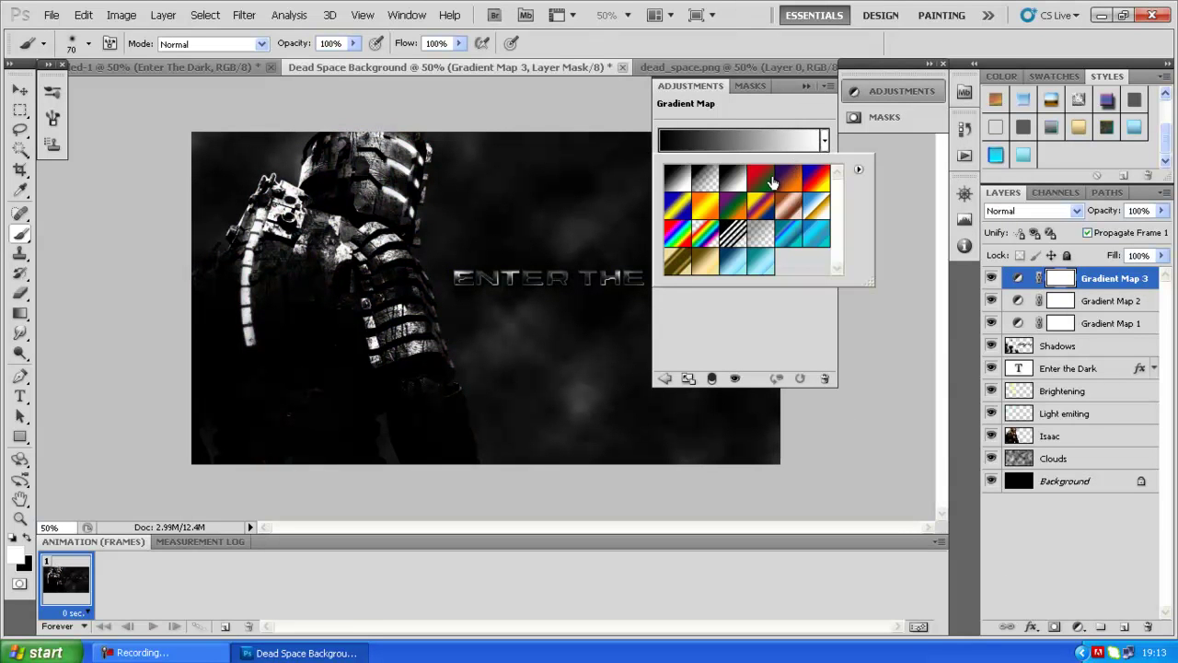
{"action": "left_click", "coordinate": [812, 184]}
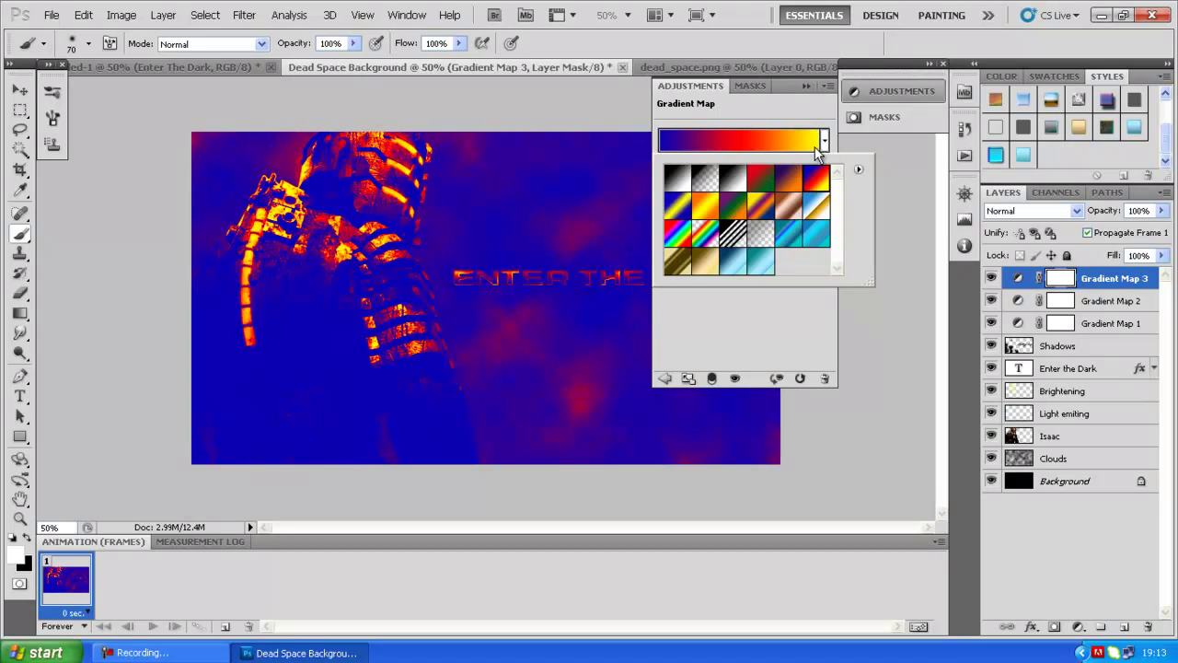
{"action": "left_click", "coordinate": [824, 144]}
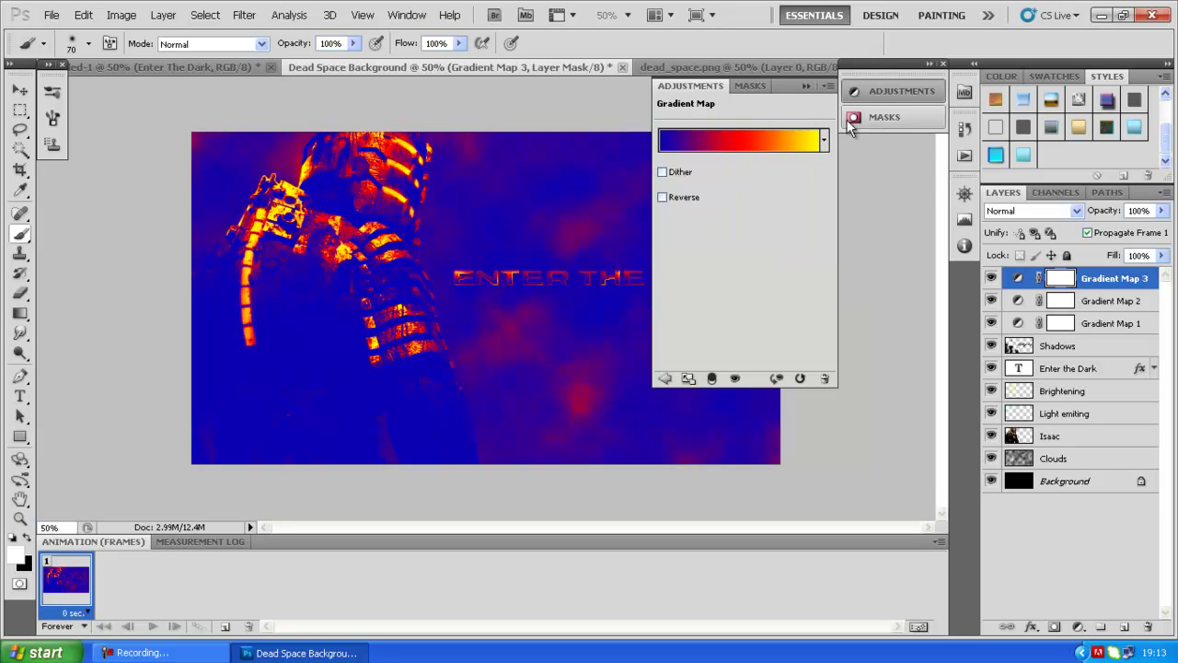
{"action": "left_click", "coordinate": [806, 88]}
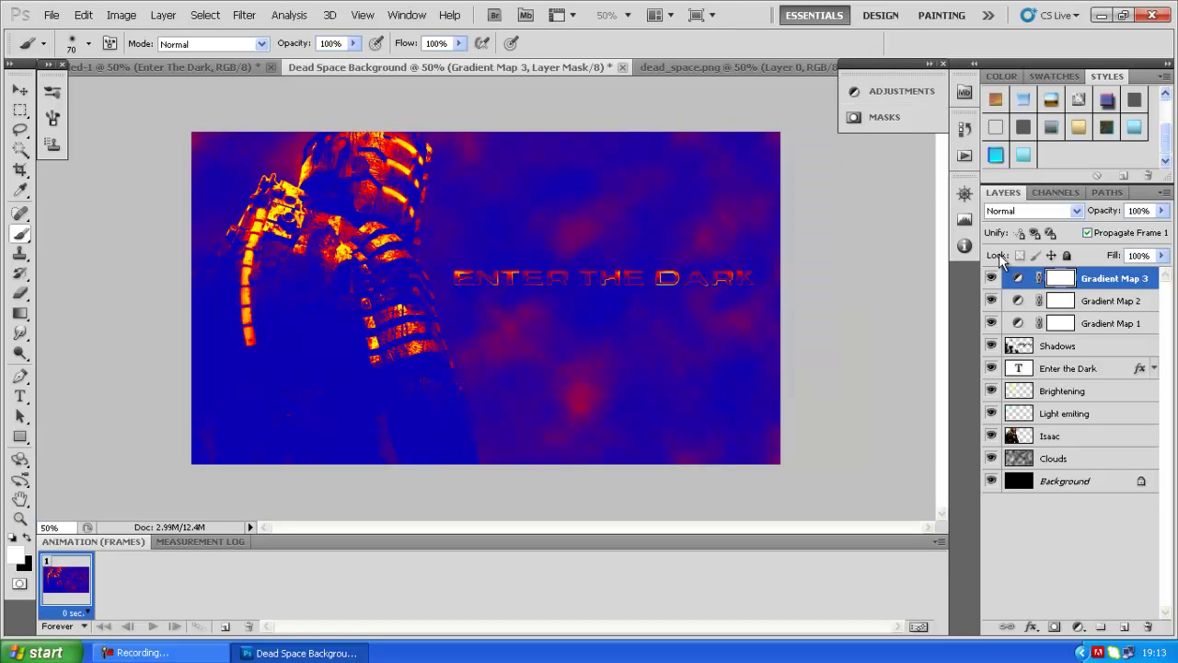
Step: Blend Gradient Map 3 in Soft Light at 35% opacity
{"action": "left_click", "coordinate": [1068, 211]}
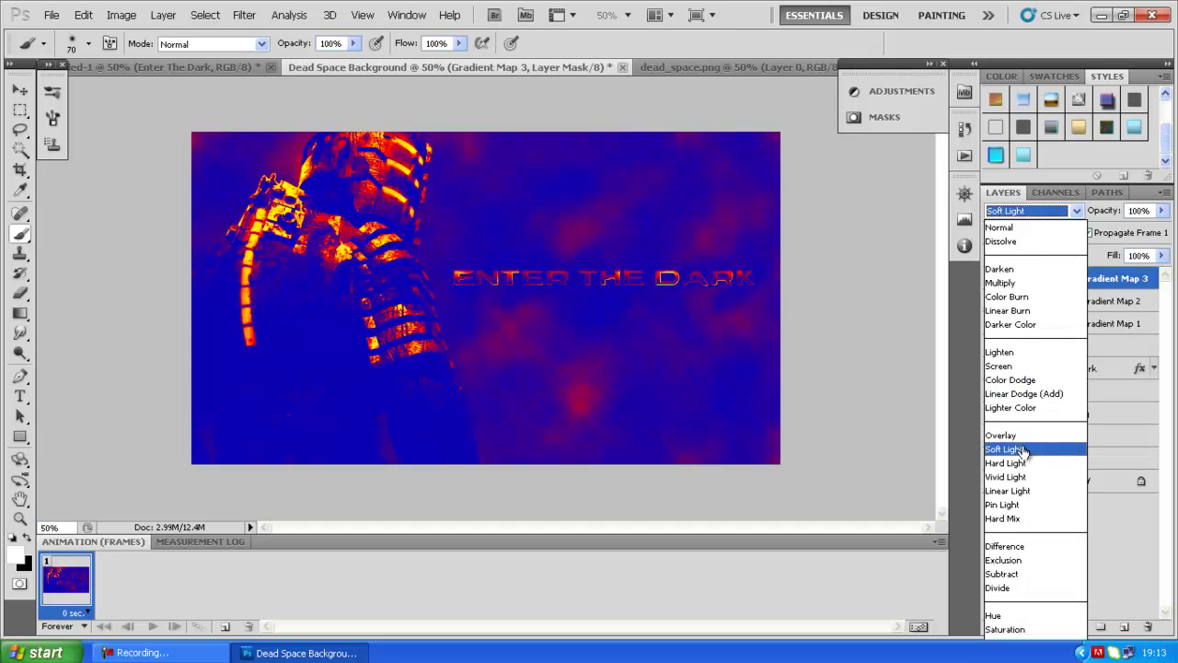
{"action": "left_click", "coordinate": [1021, 450]}
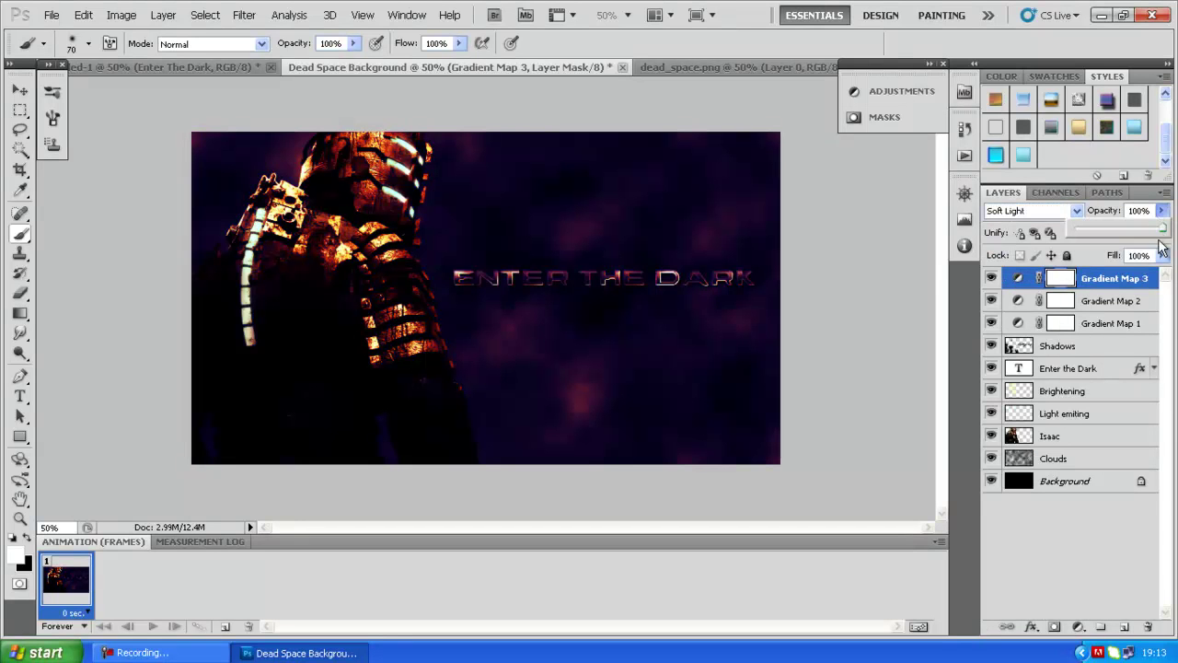
{"action": "left_click_drag", "start_coordinate": [1167, 236], "coordinate": [1114, 233]}
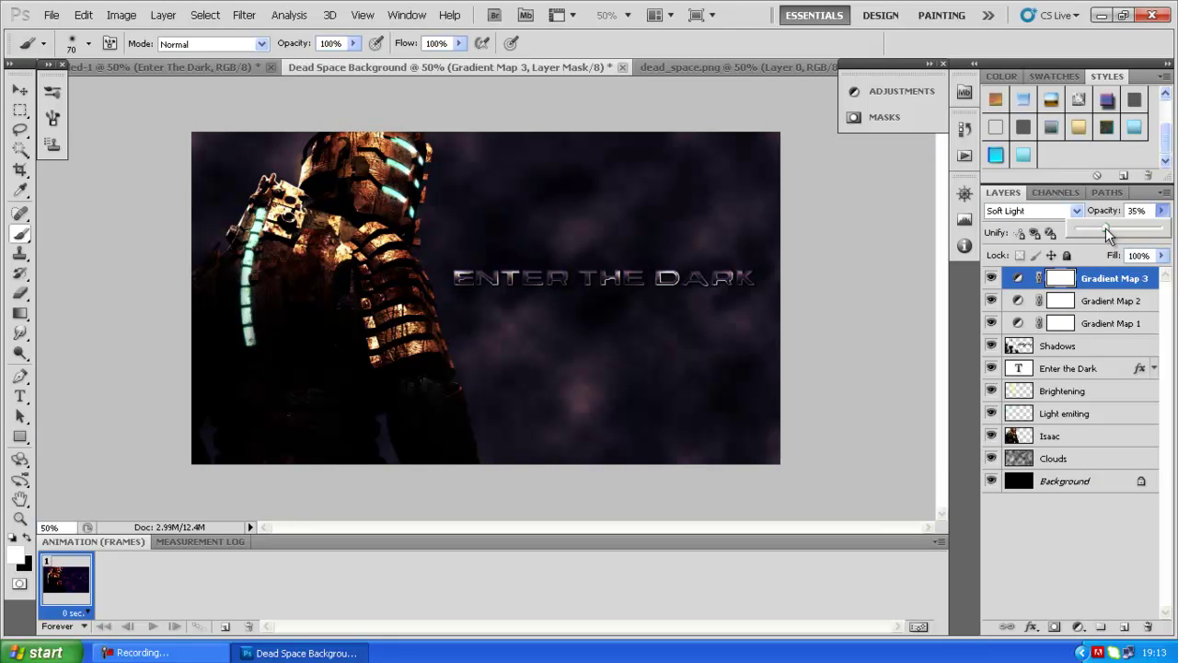
{"action": "left_click", "coordinate": [1137, 211]}
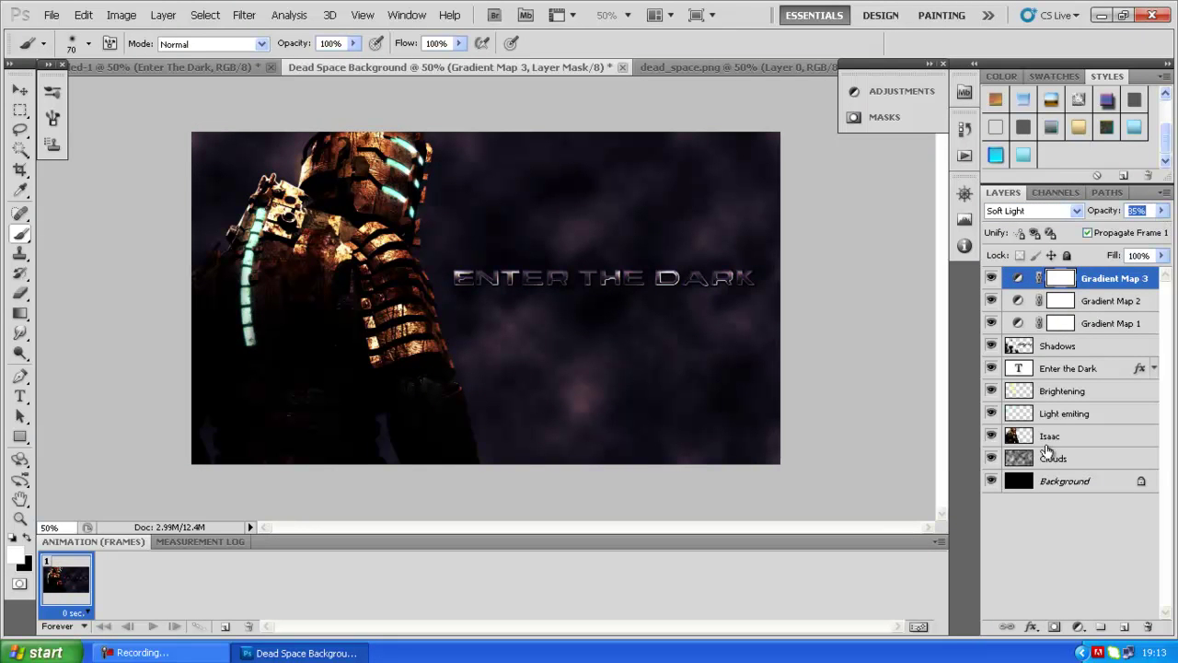
{"action": "left_click", "coordinate": [1078, 626]}
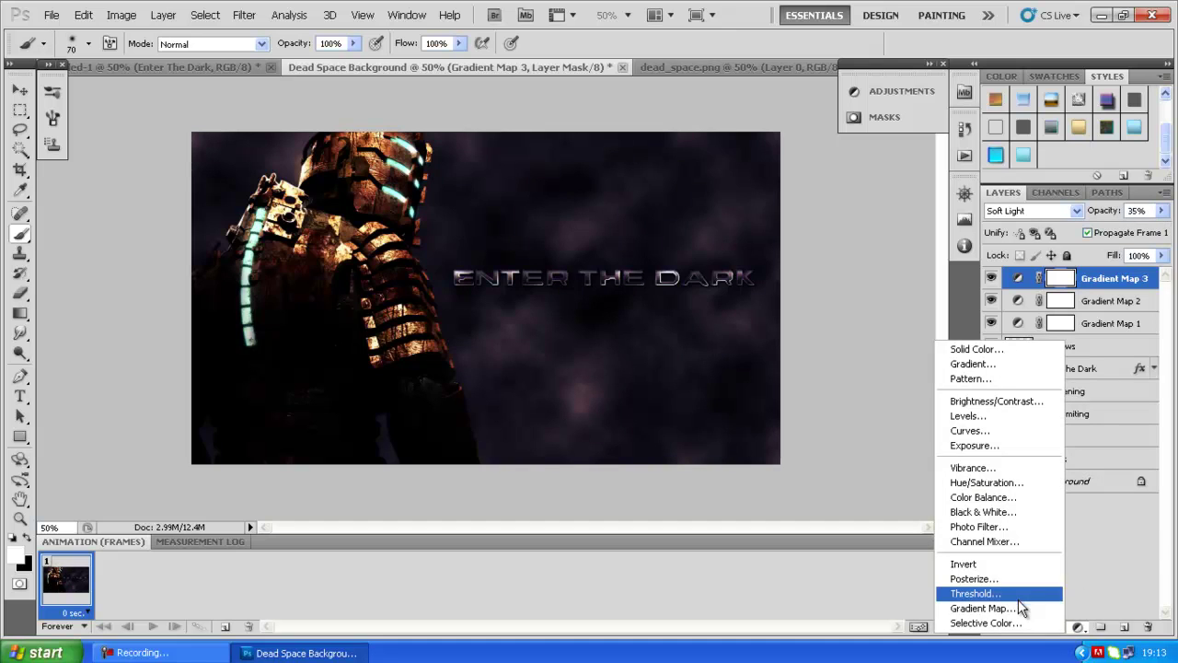
Step: Add Gradient Map 4 with the purple-to-orange preset in Soft Light at 20% opacity
{"action": "left_click", "coordinate": [1017, 608]}
{"action": "left_click", "coordinate": [824, 140]}
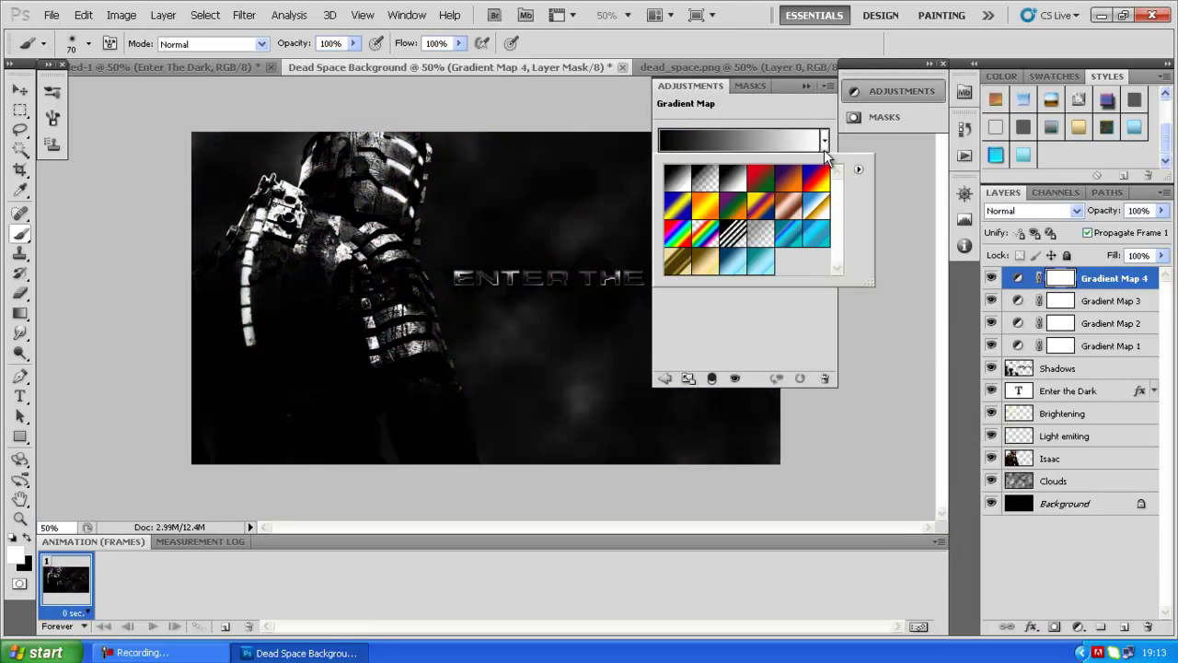
{"action": "left_click", "coordinate": [789, 183]}
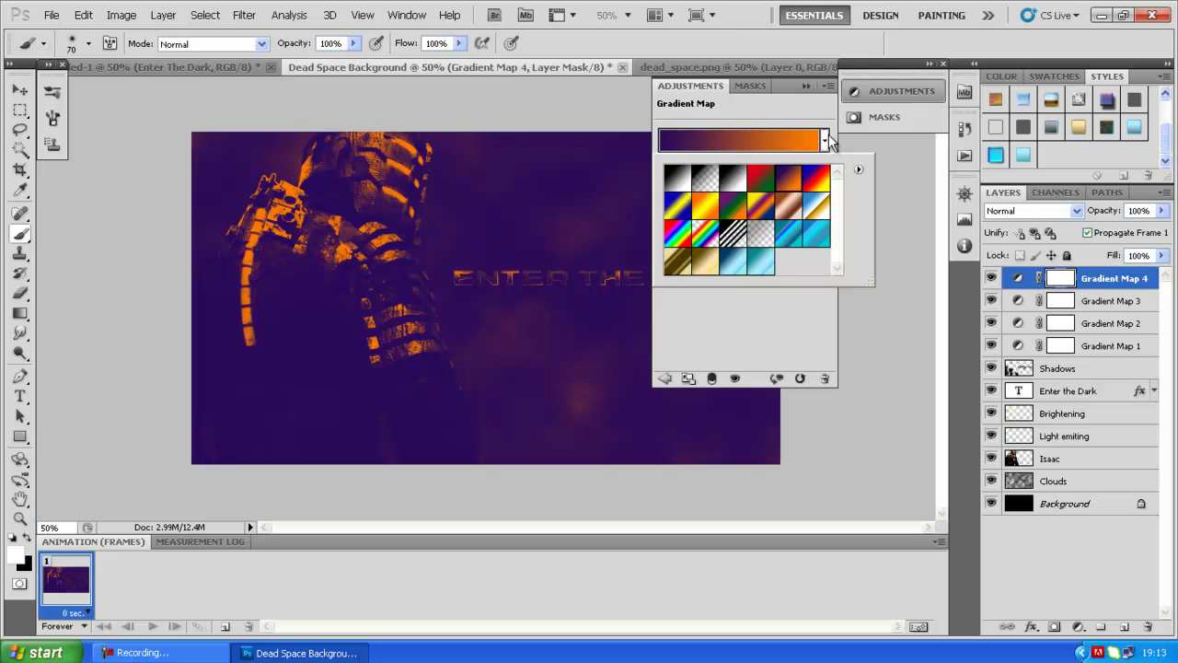
{"action": "left_click", "coordinate": [807, 83]}
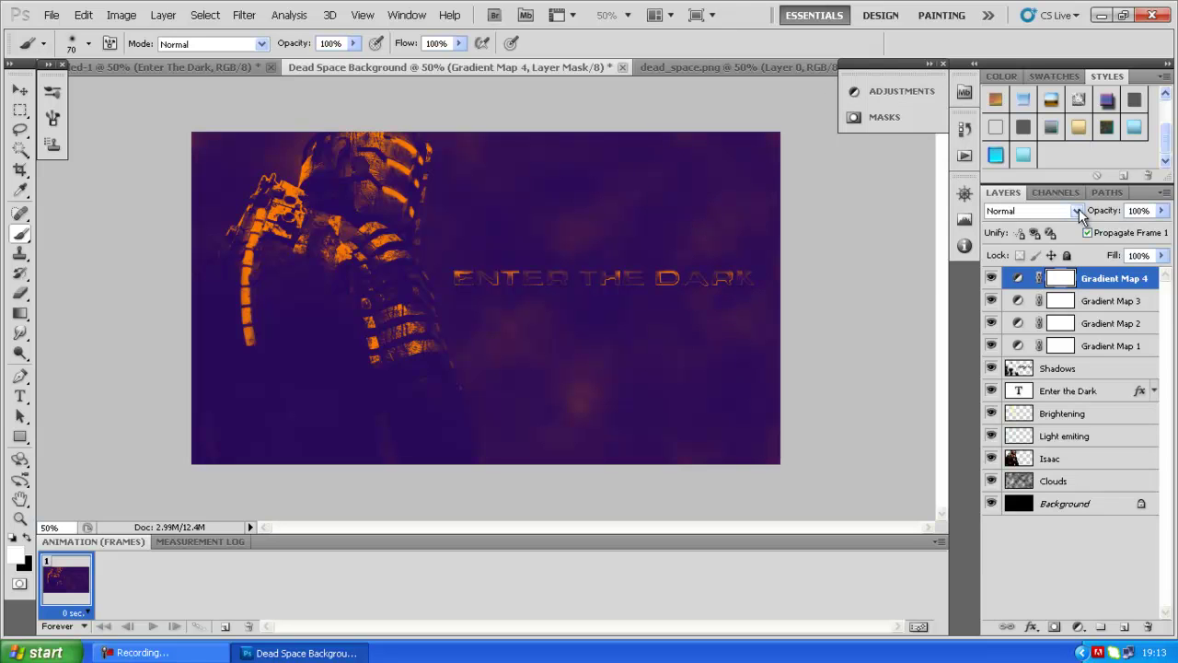
{"action": "left_click", "coordinate": [1079, 211]}
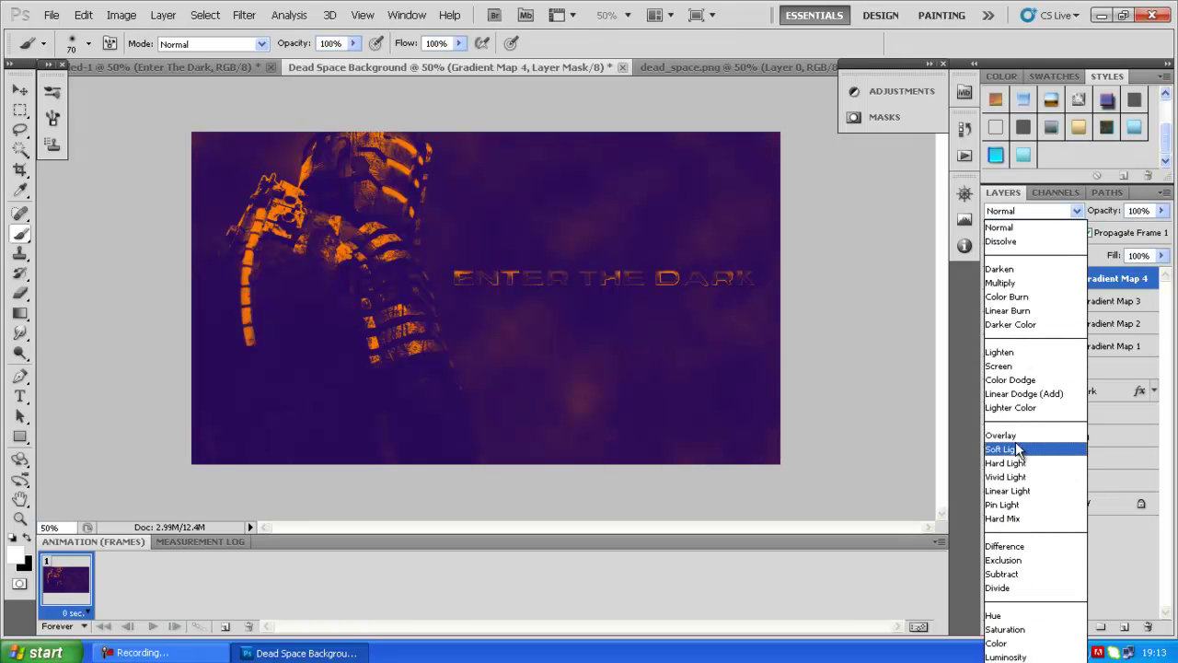
{"action": "left_click", "coordinate": [1161, 210]}
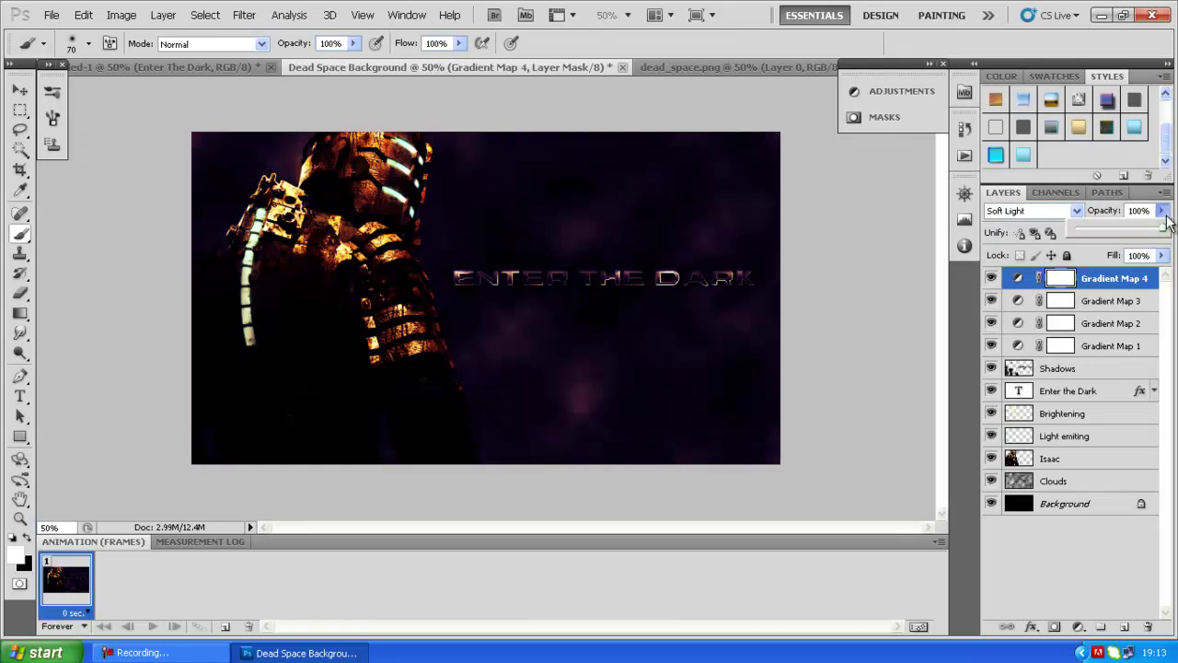
{"action": "left_click_drag", "start_coordinate": [1162, 230], "coordinate": [1107, 228]}
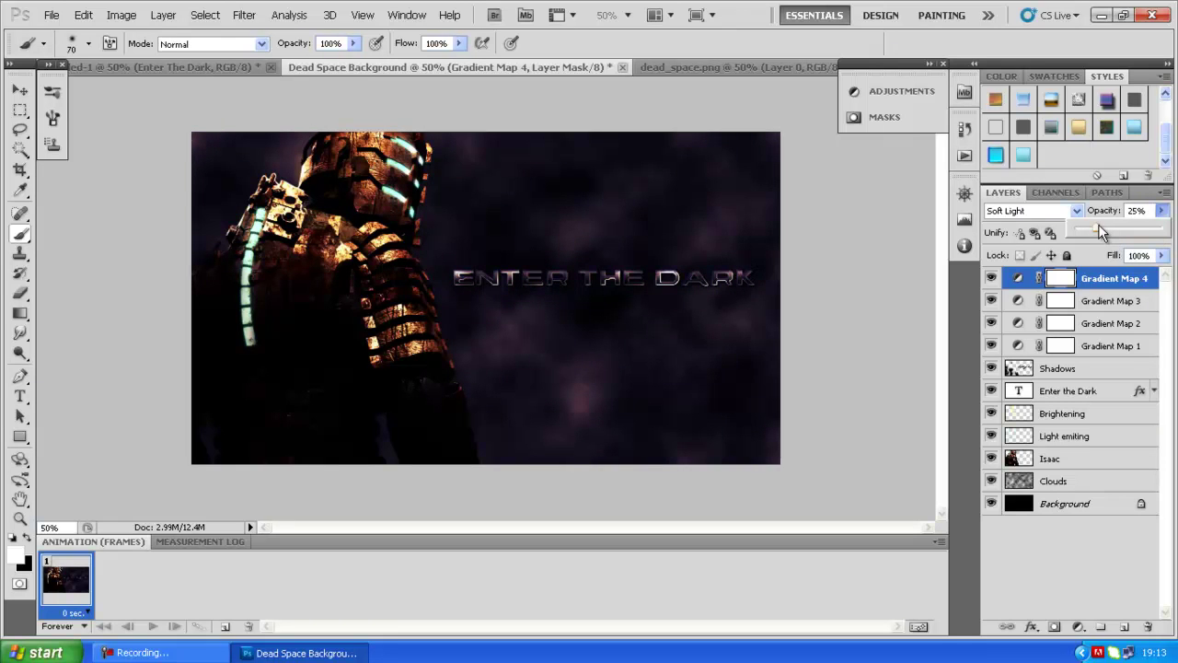
{"action": "left_click_drag", "start_coordinate": [1099, 223], "coordinate": [1090, 227]}
Step: Lower Gradient Map 3's opacity to 20%
{"action": "left_click", "coordinate": [1162, 211]}
{"action": "key", "text": "alt+bracketleft"}
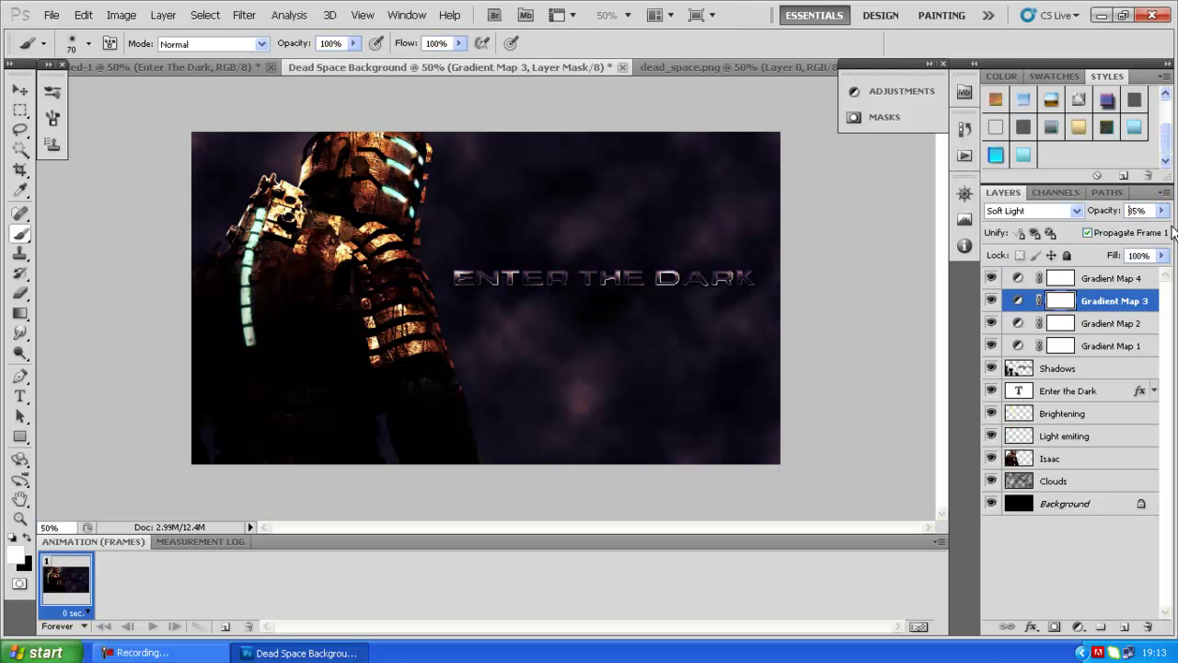
{"action": "left_click", "coordinate": [1162, 214]}
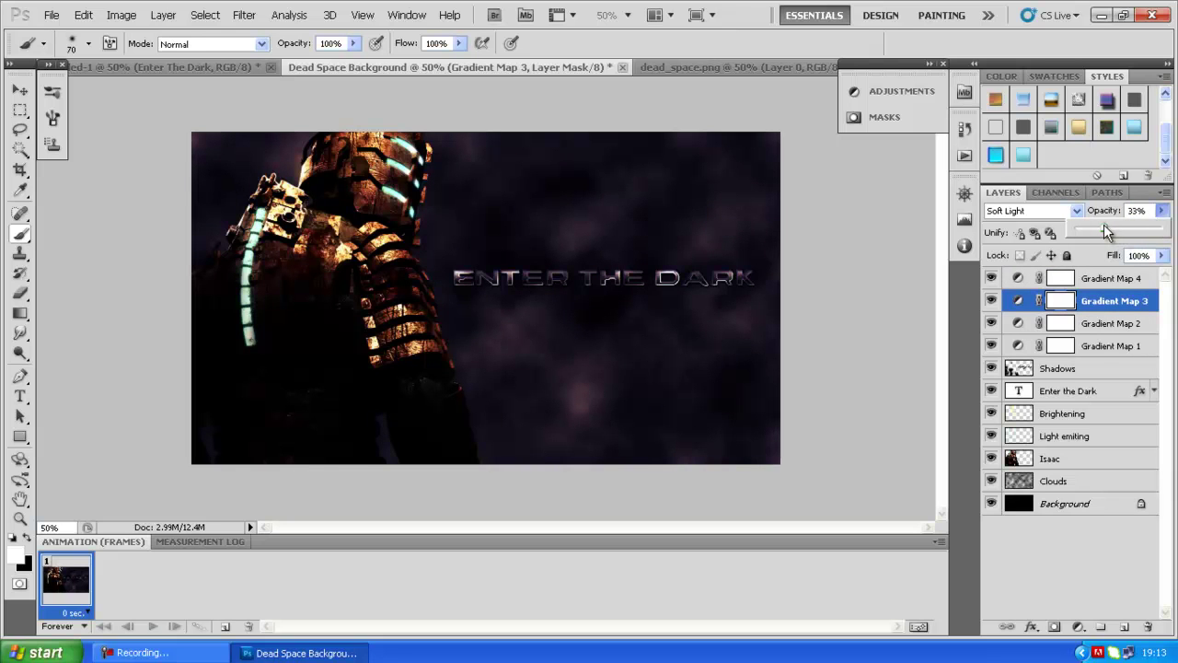
{"action": "left_click_drag", "start_coordinate": [1094, 225], "coordinate": [1092, 224]}
{"action": "left_click", "coordinate": [1161, 211]}
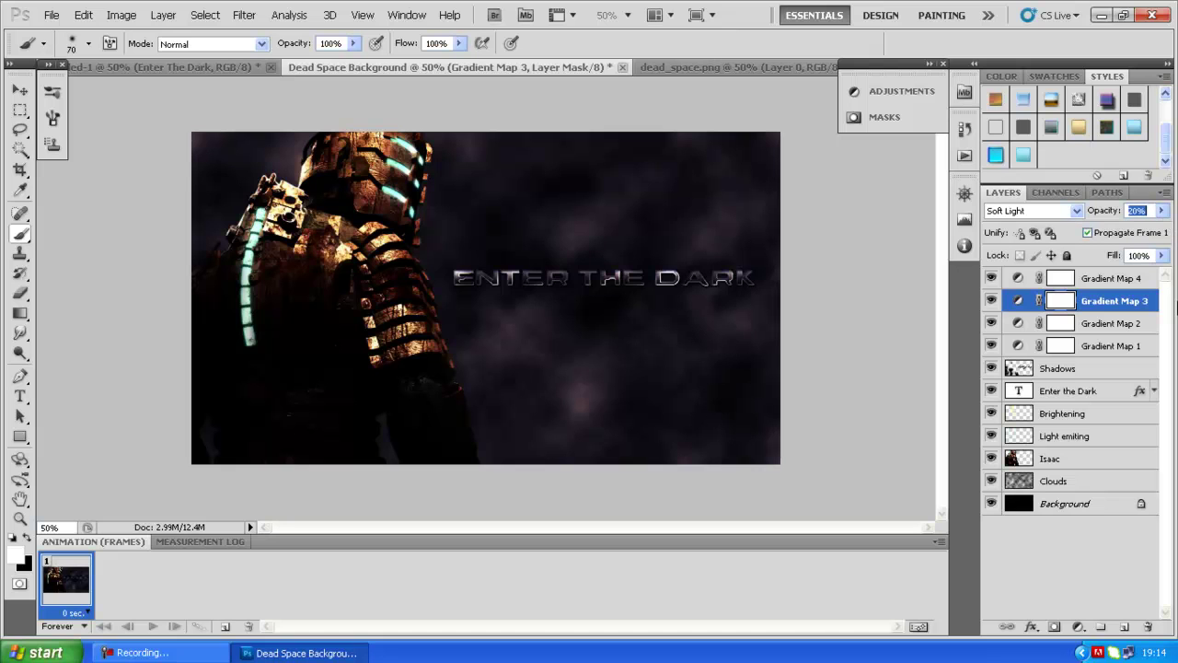
Step: Add a Photo Filter adjustment layer using Cooling Filter (82) at 25% density
{"action": "left_click", "coordinate": [1078, 627]}
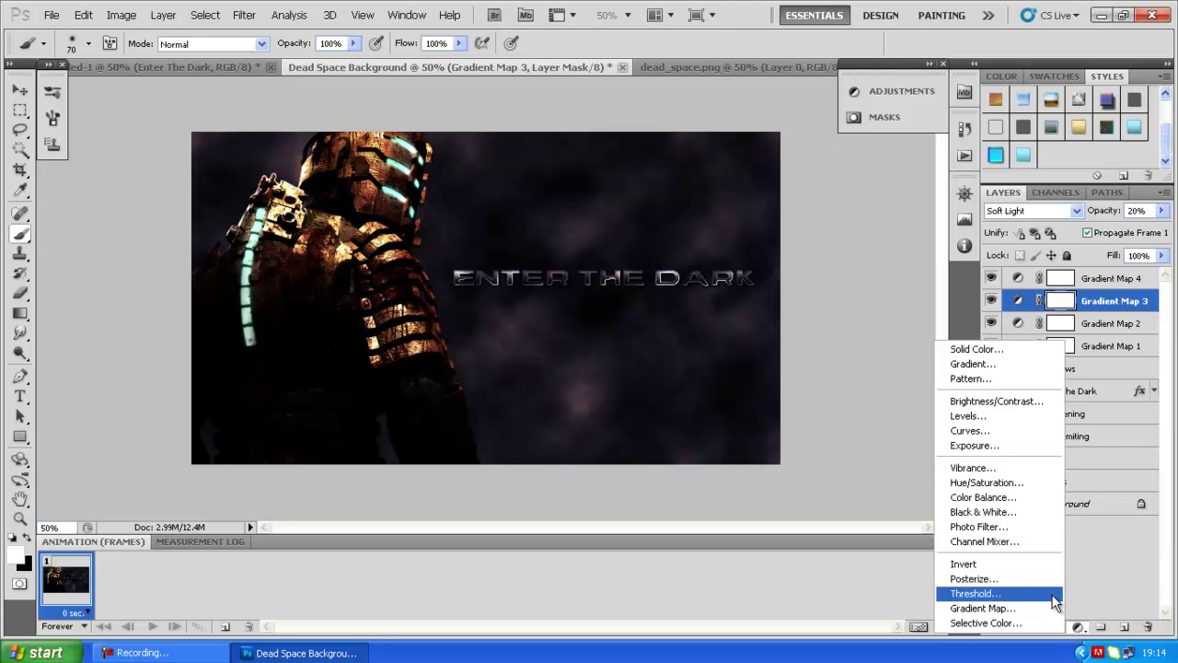
{"action": "left_click", "coordinate": [1049, 526]}
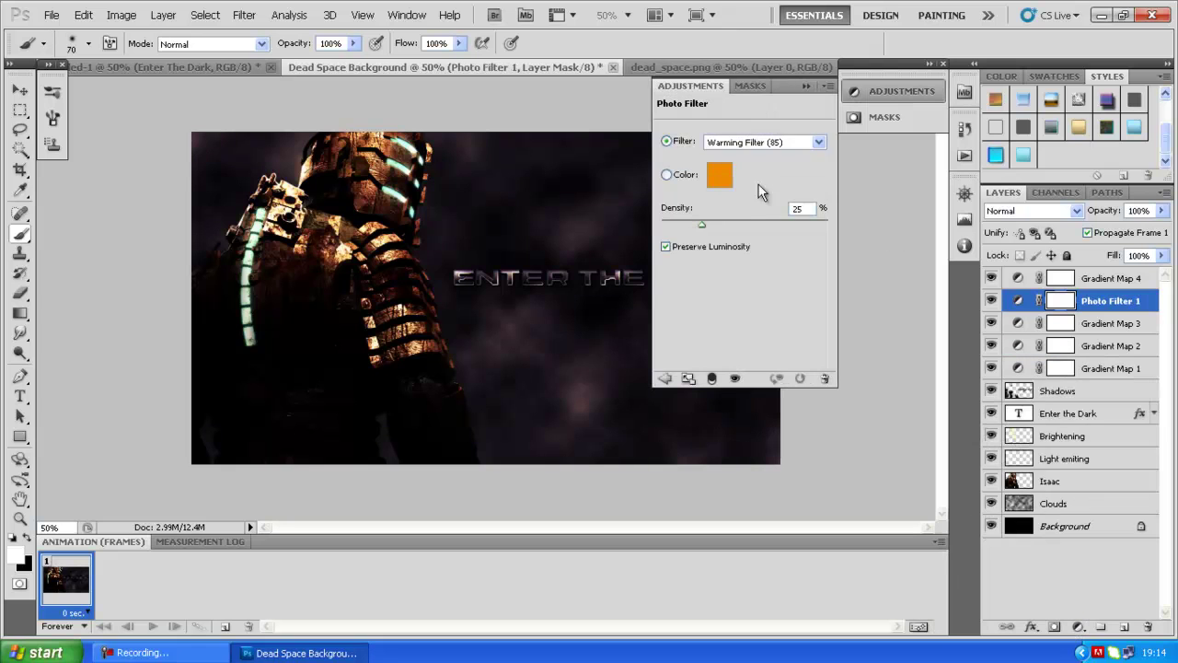
{"action": "left_click", "coordinate": [819, 143]}
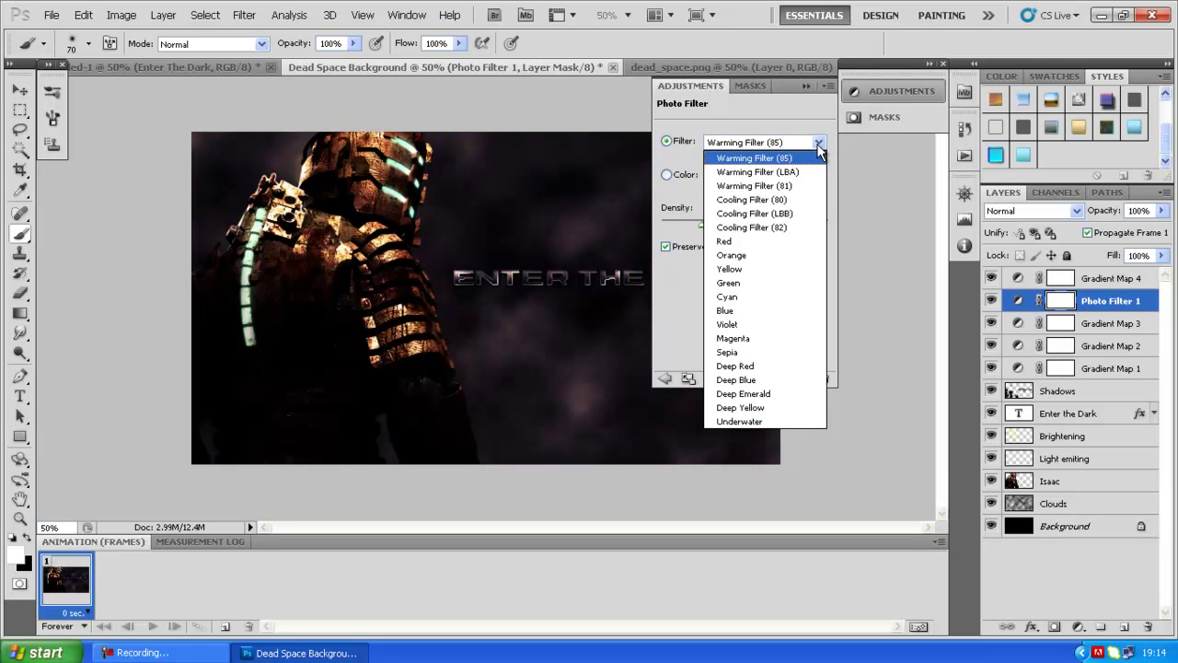
{"action": "left_click", "coordinate": [785, 227]}
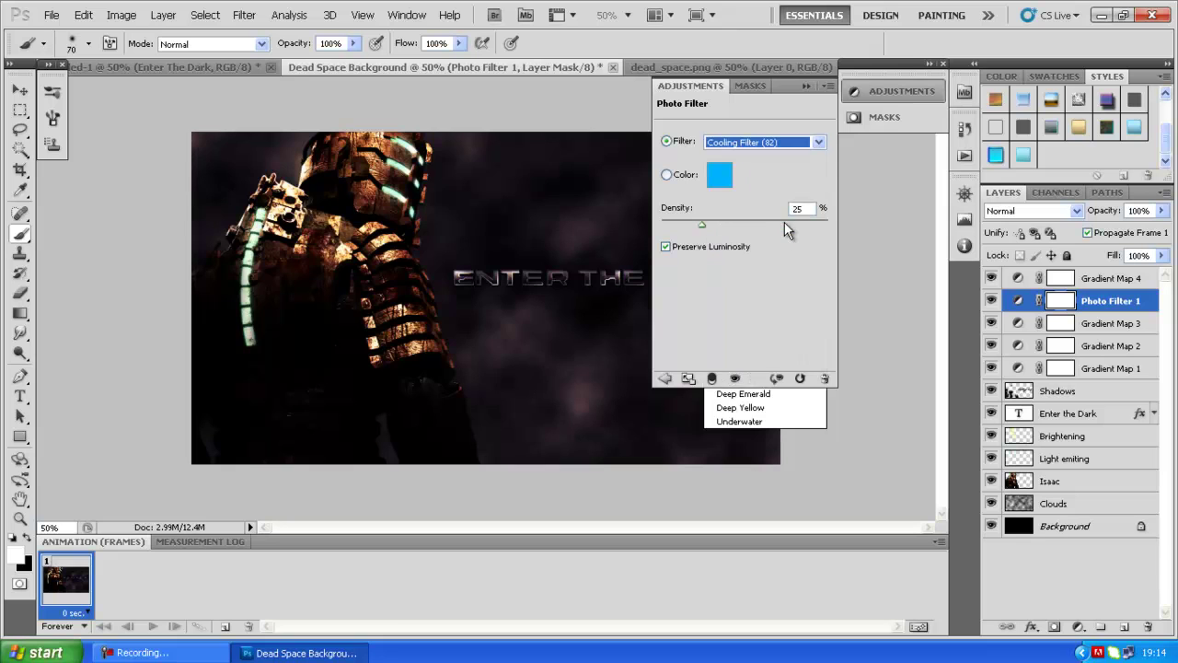
{"action": "left_click", "coordinate": [800, 85]}
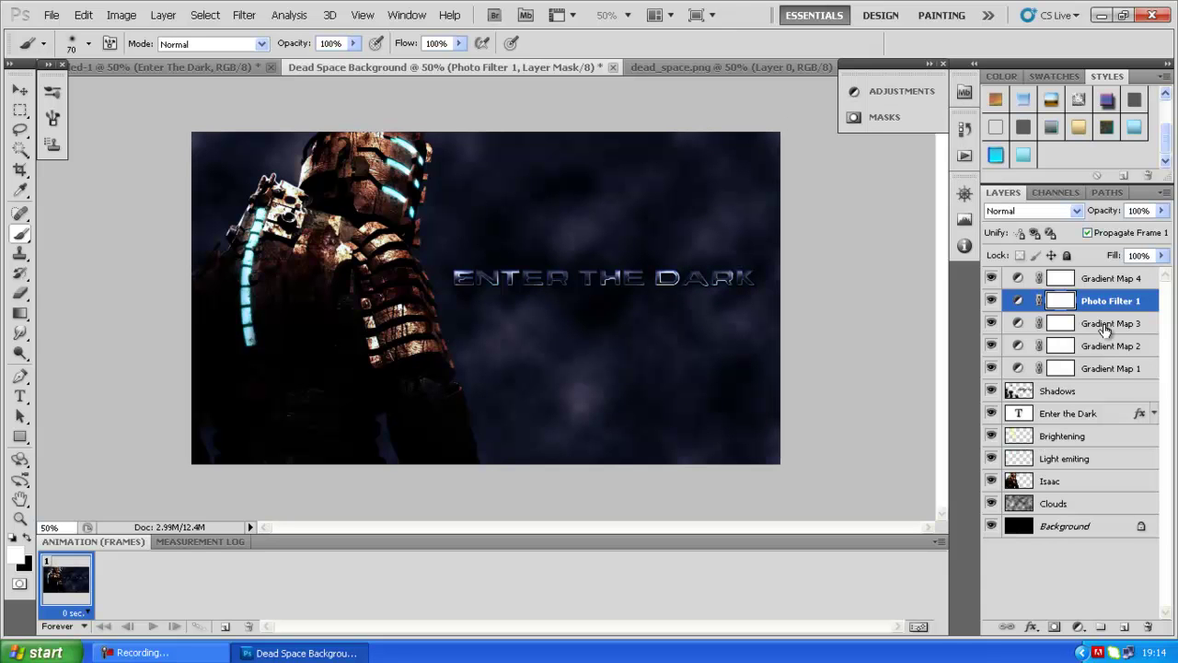
{"action": "left_click", "coordinate": [1091, 280]}
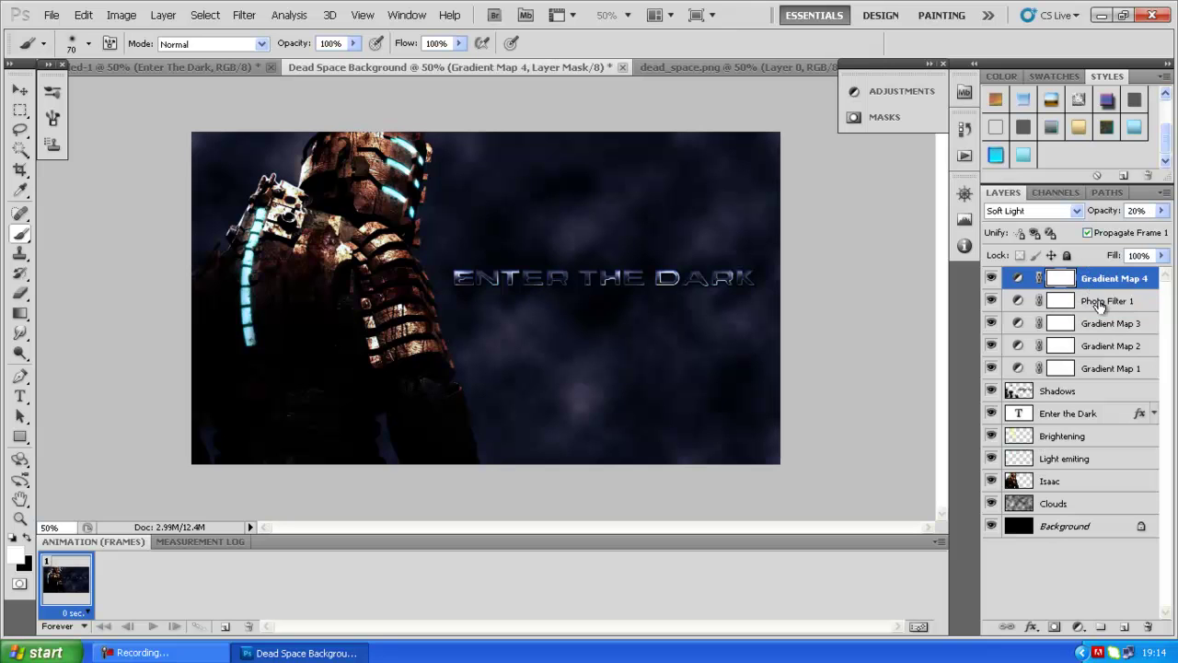
Step: Drag Photo Filter 1 above Gradient Map 4 and compare it on and off
{"action": "left_click_drag", "start_coordinate": [1100, 296], "coordinate": [1102, 278]}
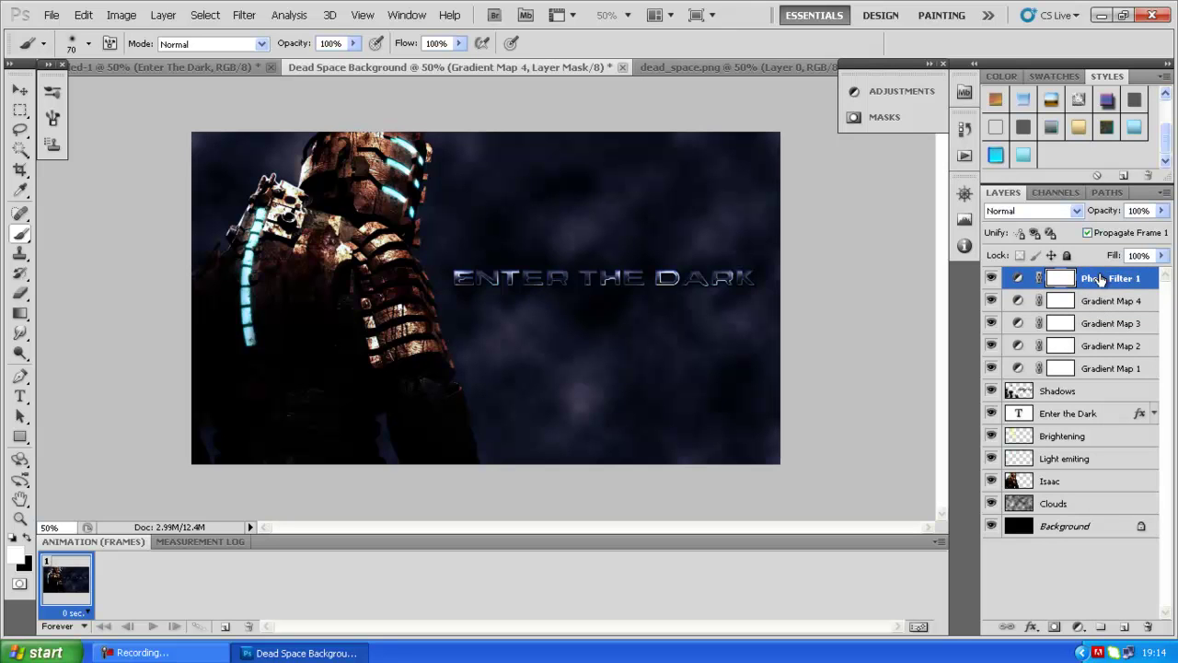
{"action": "left_click", "coordinate": [990, 278]}
{"action": "left_click", "coordinate": [989, 278]}
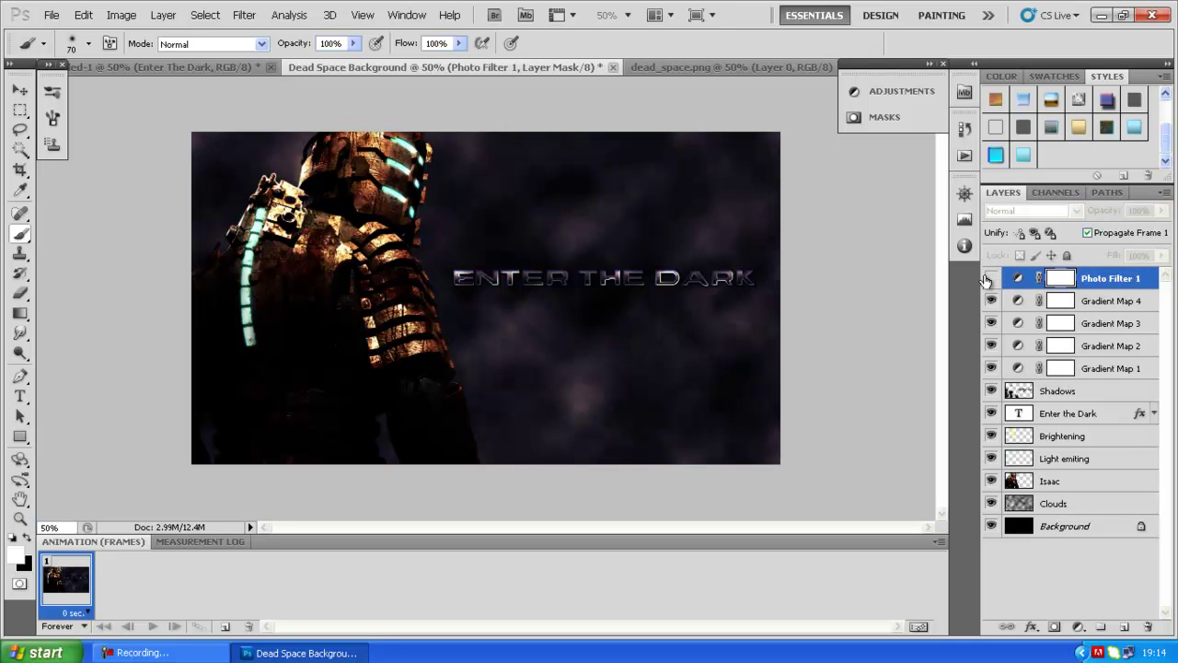
{"action": "left_click", "coordinate": [989, 278]}
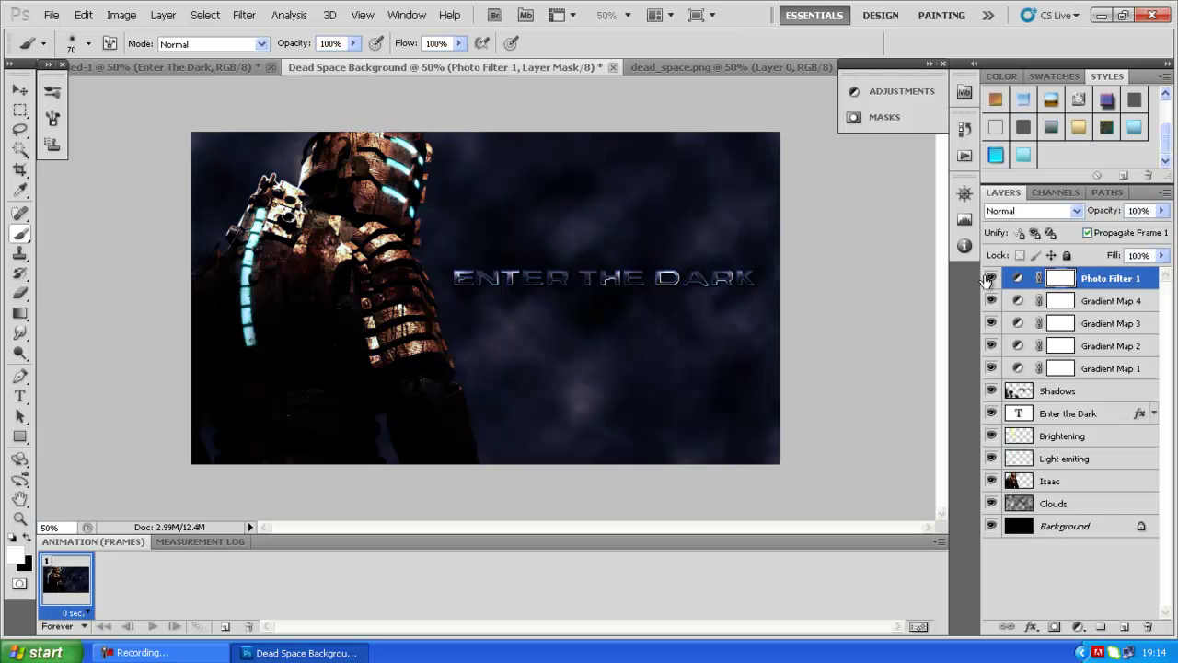
Step: Review the gradient maps, Shadows, title, Brightening, Light emiting and Isaac layers' settings
{"action": "left_click", "coordinate": [1138, 307]}
{"action": "left_click", "coordinate": [1138, 324]}
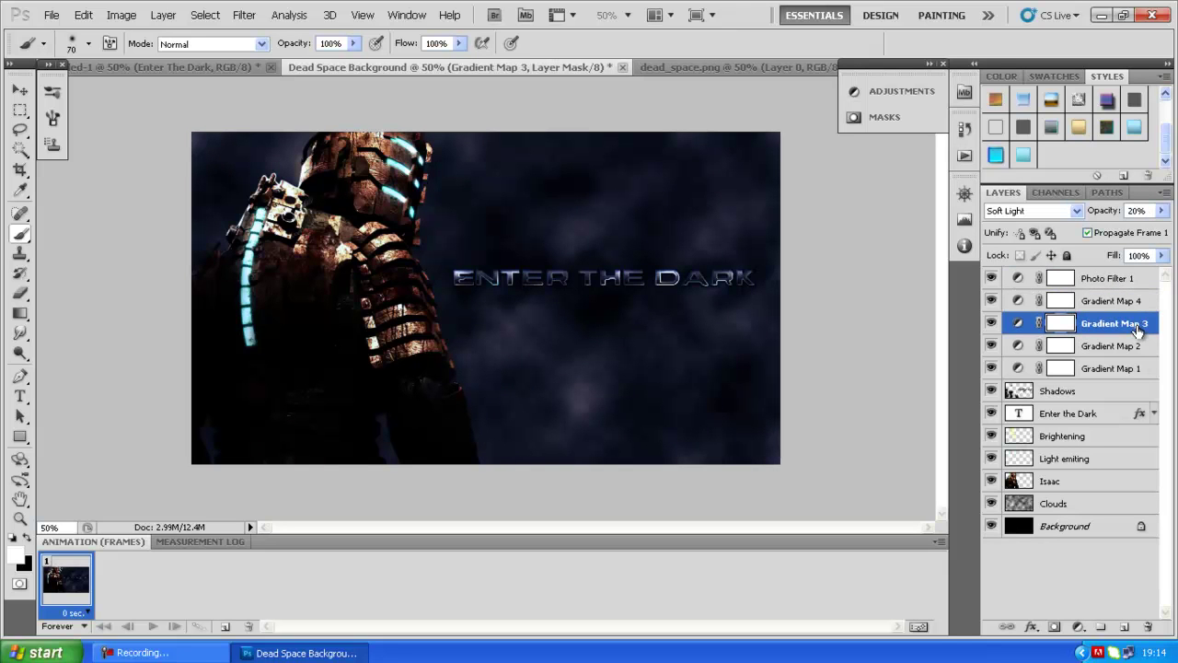
{"action": "left_click", "coordinate": [1092, 369]}
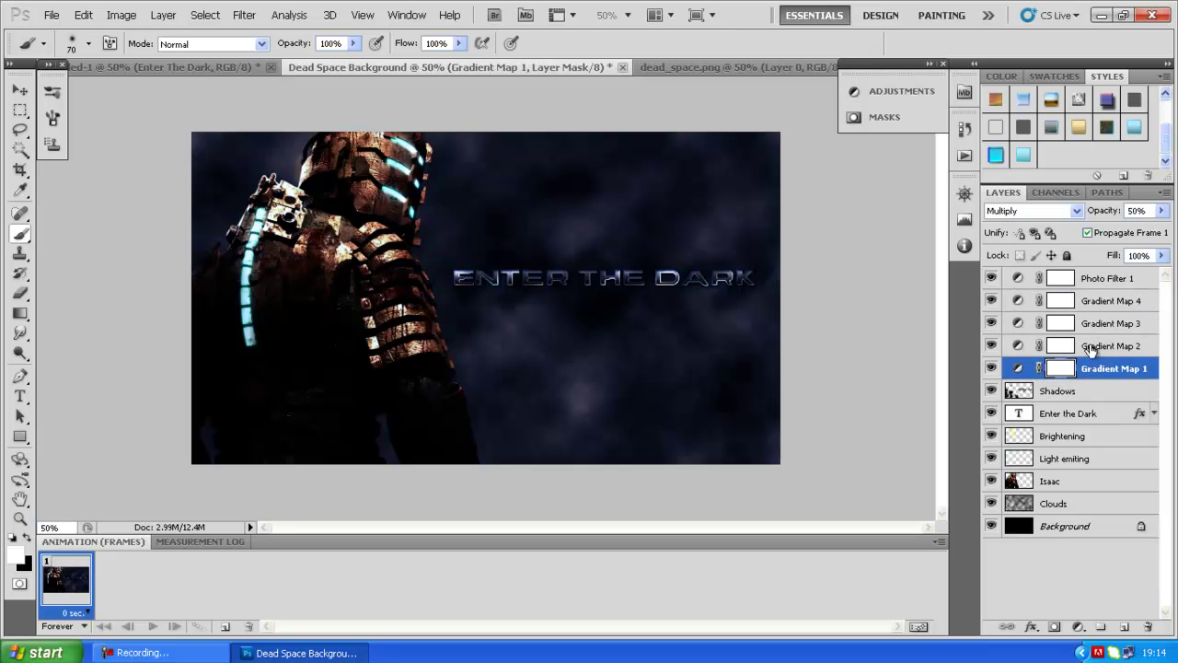
{"action": "left_click", "coordinate": [1092, 347]}
{"action": "left_click", "coordinate": [1094, 319]}
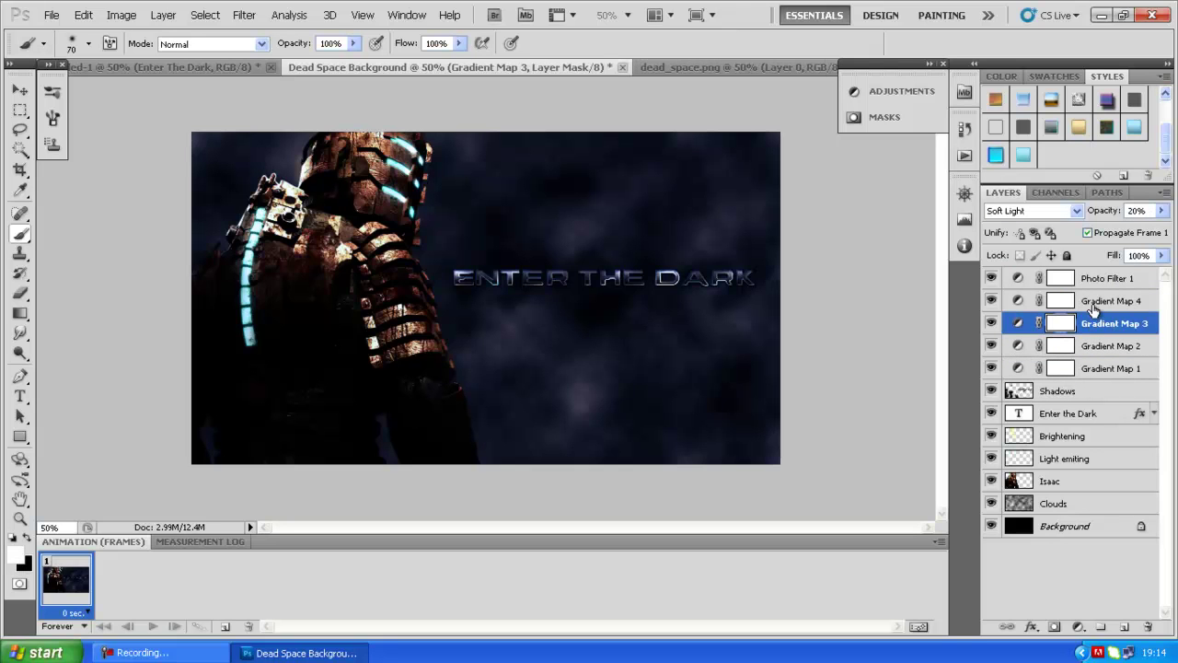
{"action": "left_click", "coordinate": [1094, 302]}
{"action": "left_click", "coordinate": [1093, 281]}
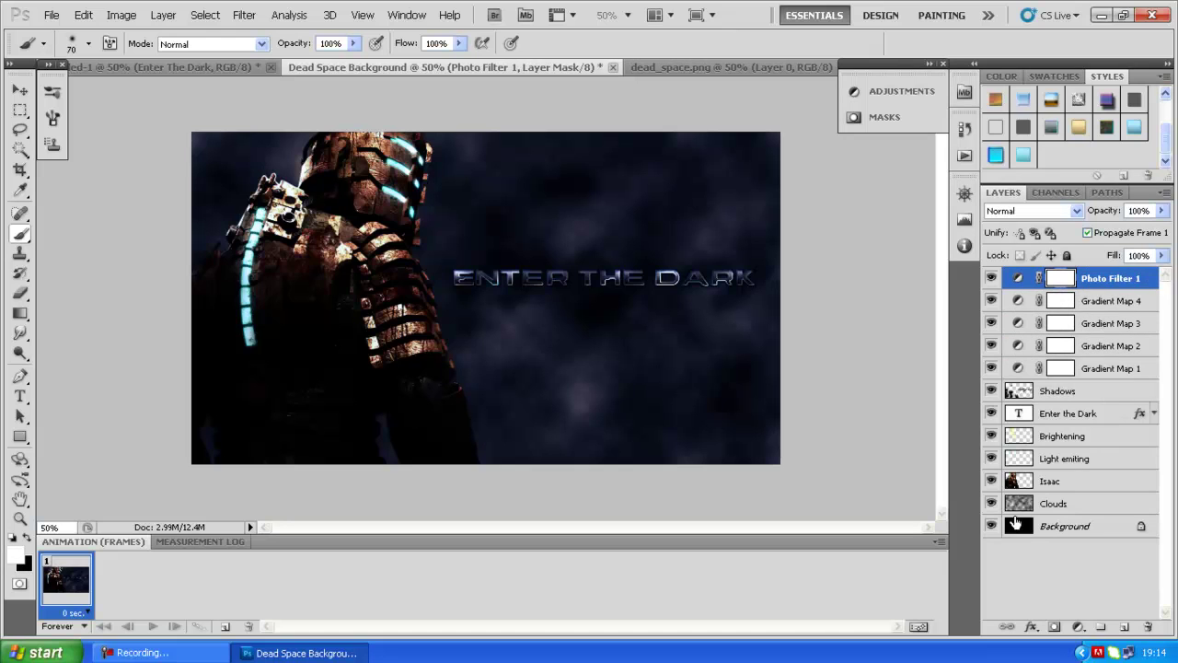
{"action": "left_click", "coordinate": [1116, 391]}
{"action": "left_click", "coordinate": [1109, 419]}
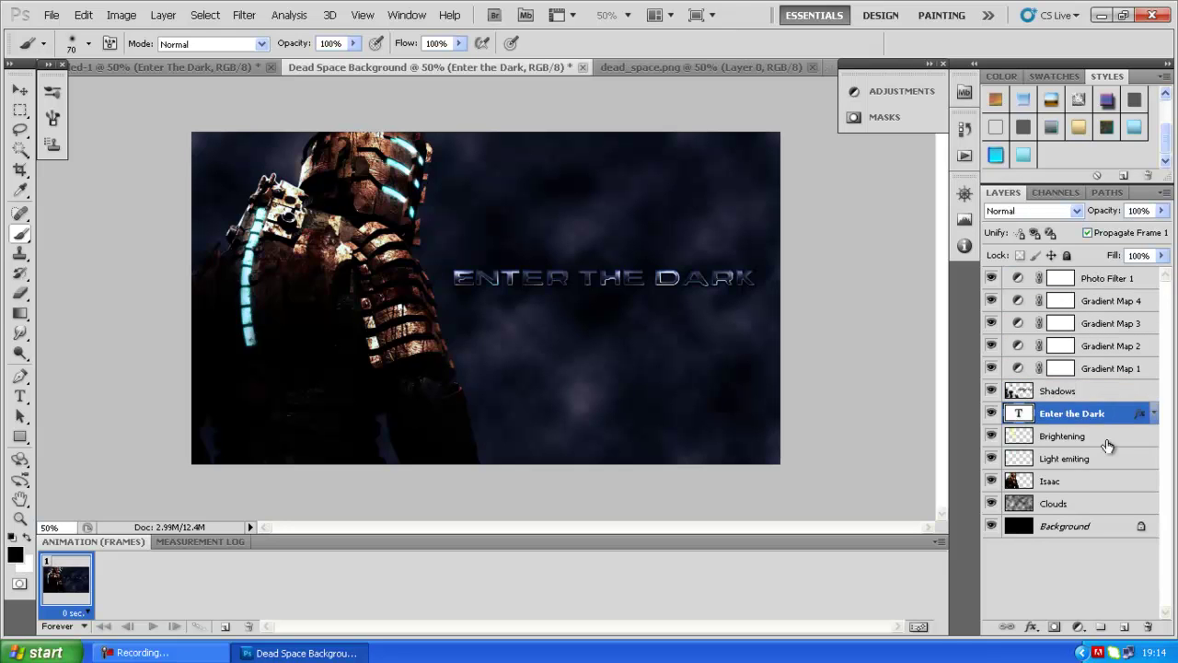
{"action": "left_click", "coordinate": [1108, 440]}
{"action": "left_click", "coordinate": [1106, 461]}
{"action": "left_click", "coordinate": [1105, 481]}
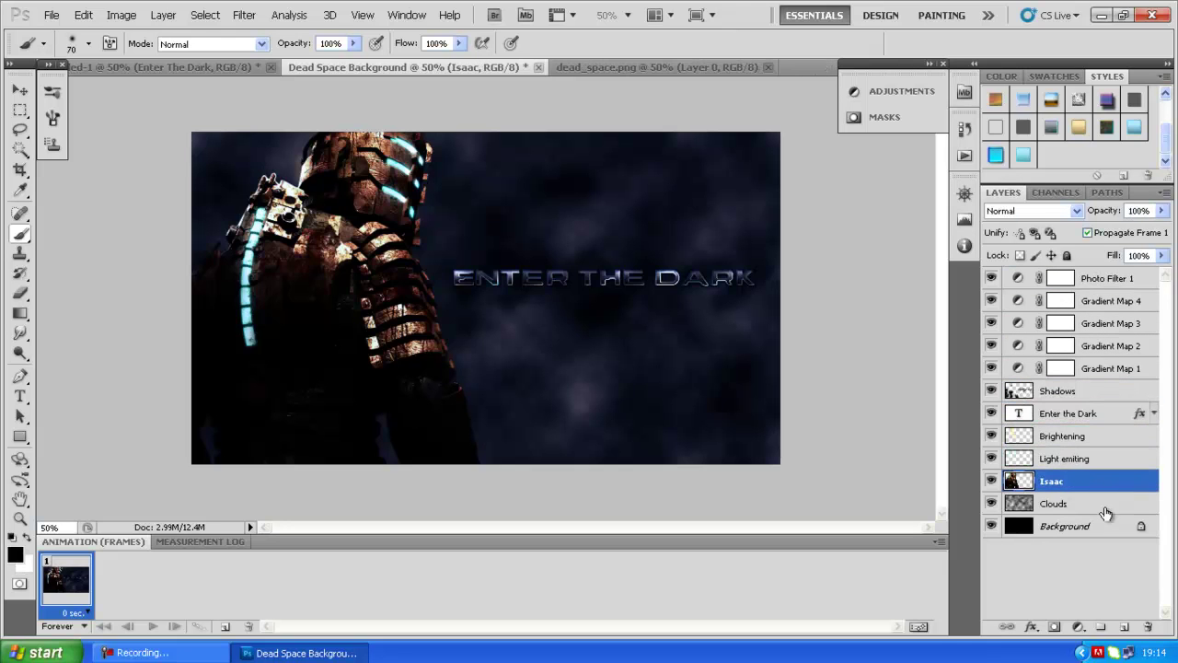
{"action": "left_click", "coordinate": [1104, 503]}
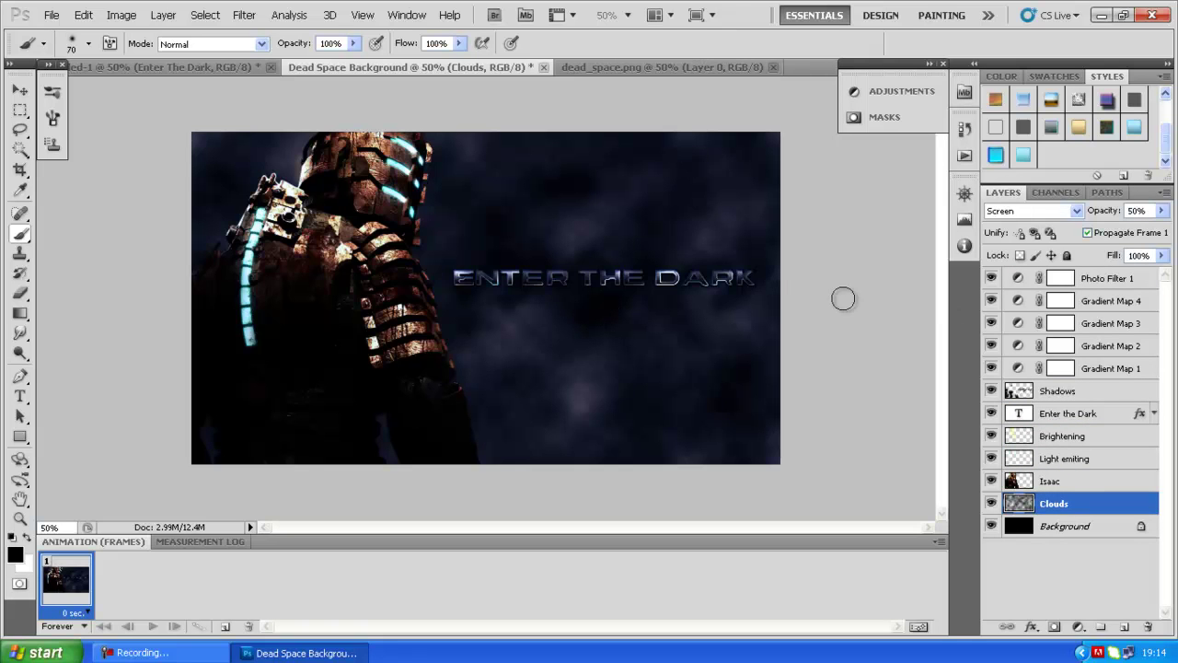